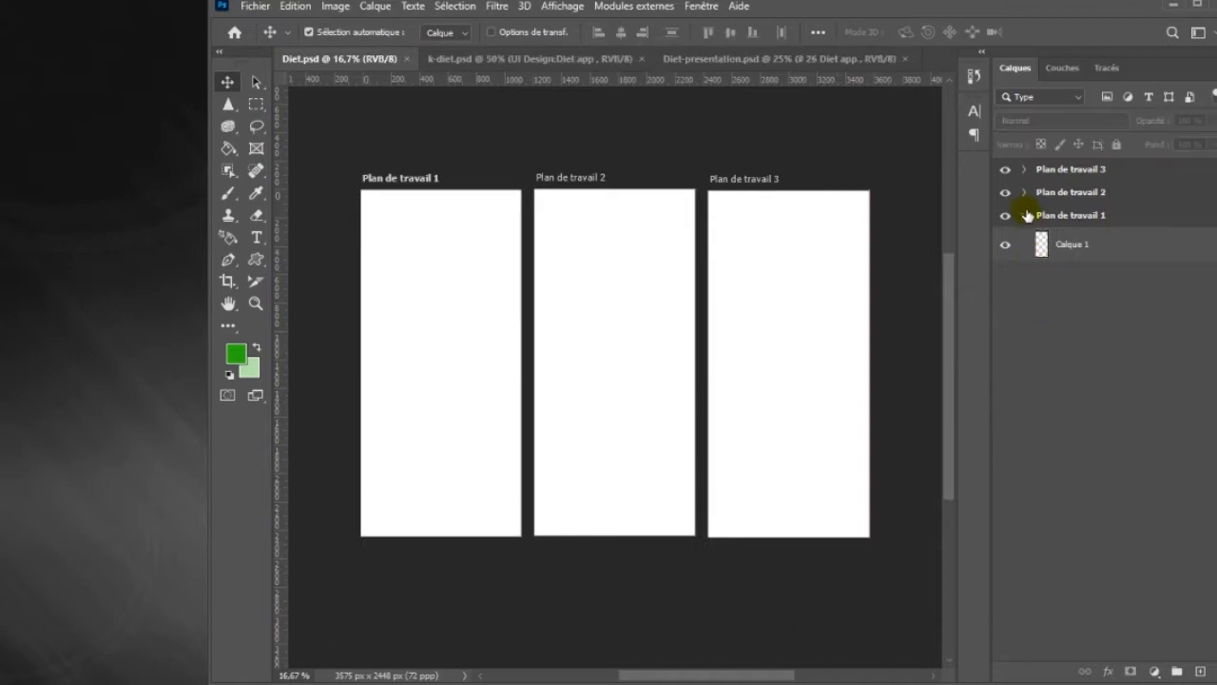
- Hide the artboards Plan de travail 2 and Plan de travail 3, and select Calque 1 in Plan de travail 1
click(1008, 196)
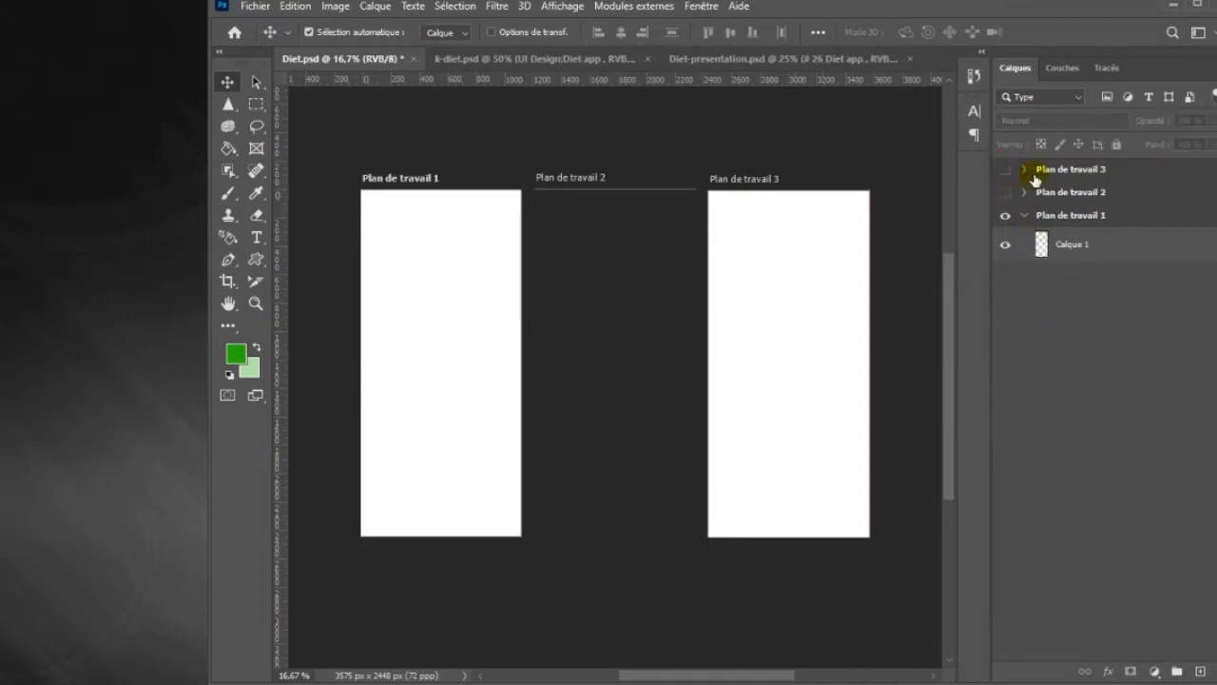
click(1006, 170)
click(1095, 244)
scroll(815, 324, up, 1)
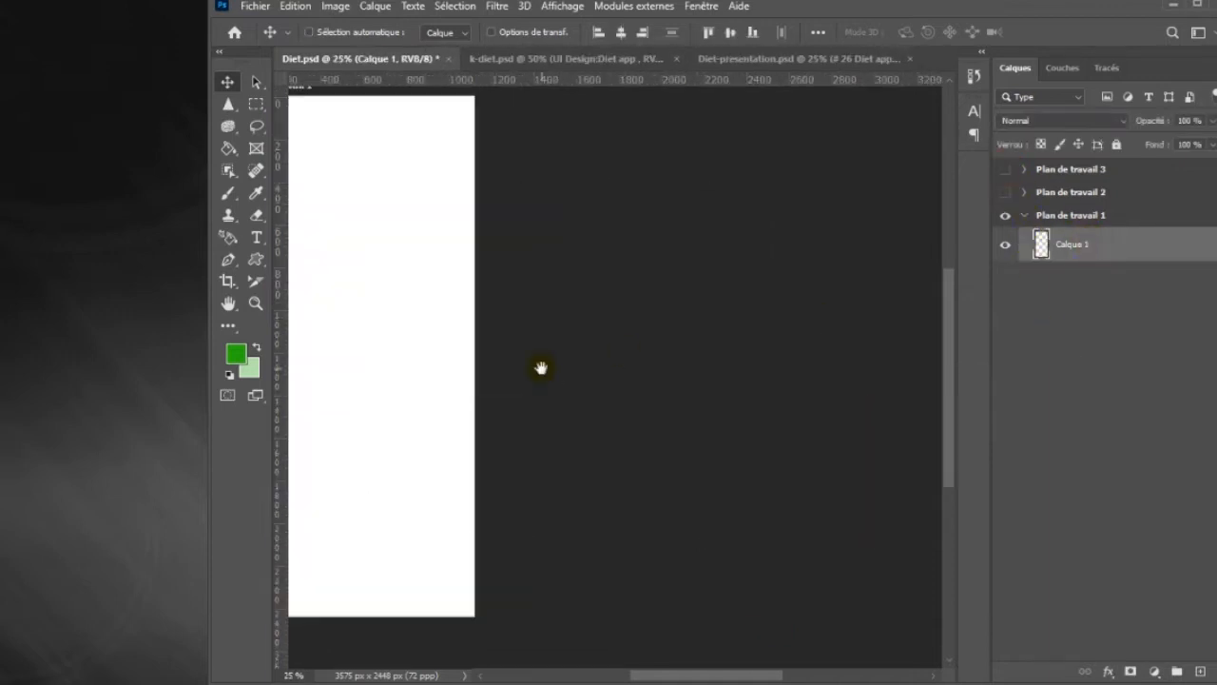
key(h)
drag(427, 384, 619, 404)
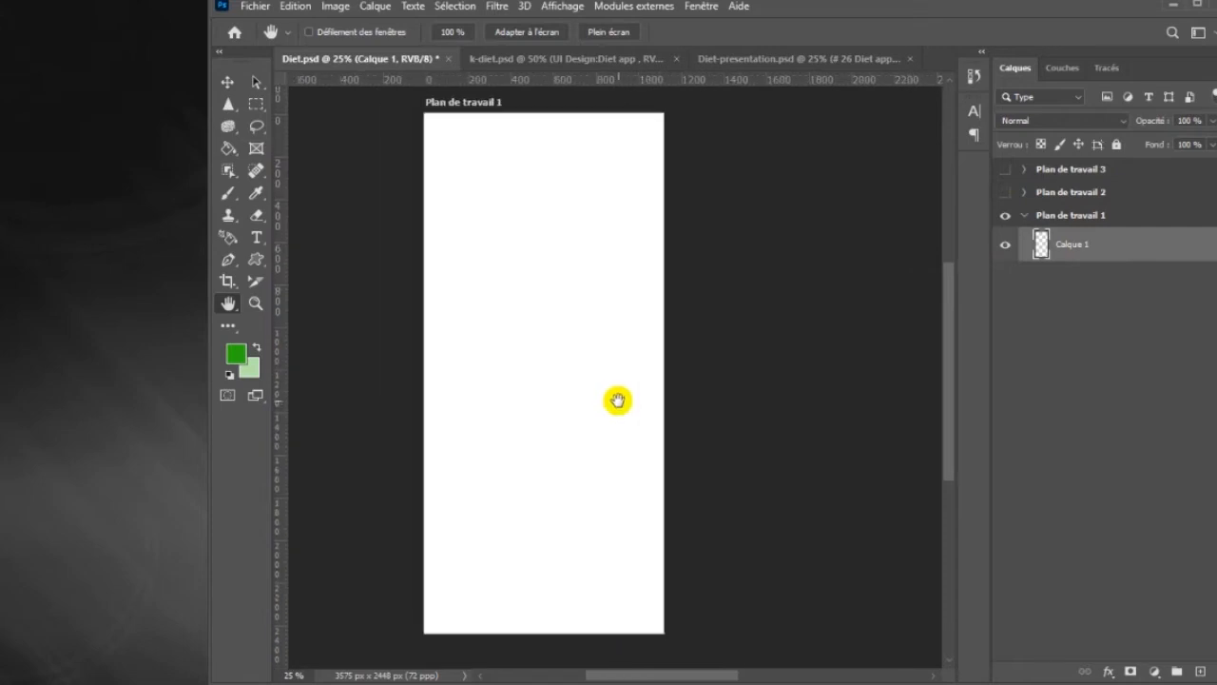
click(266, 14)
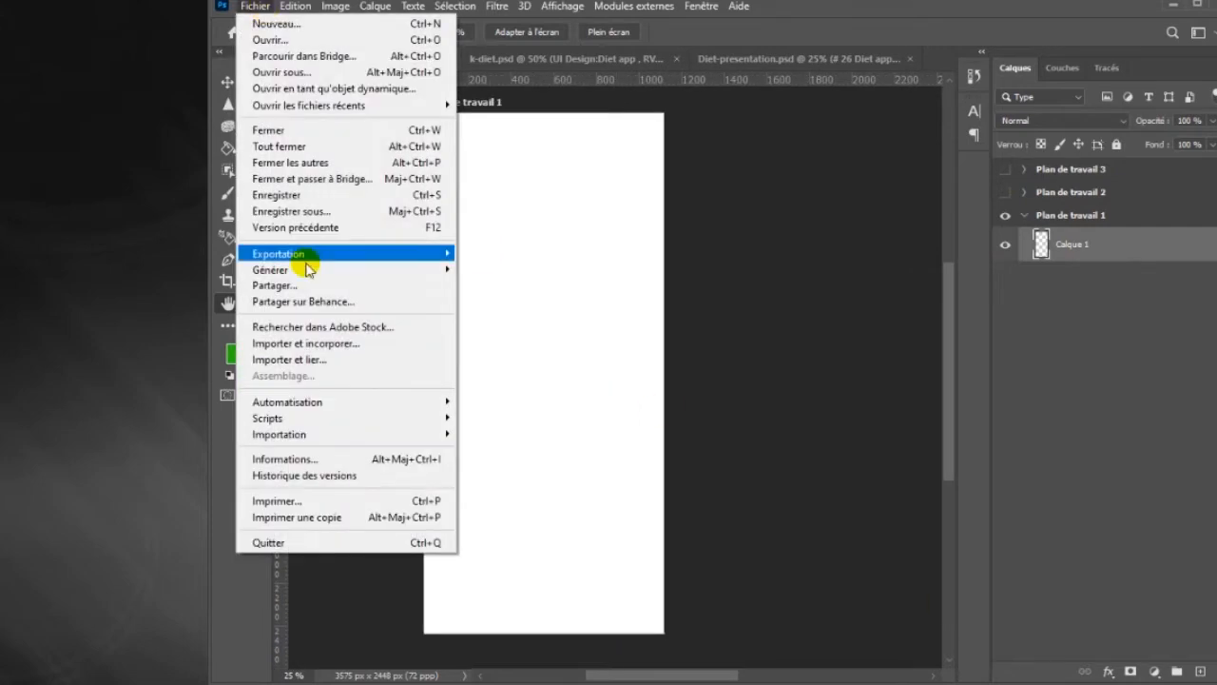
click(524, 184)
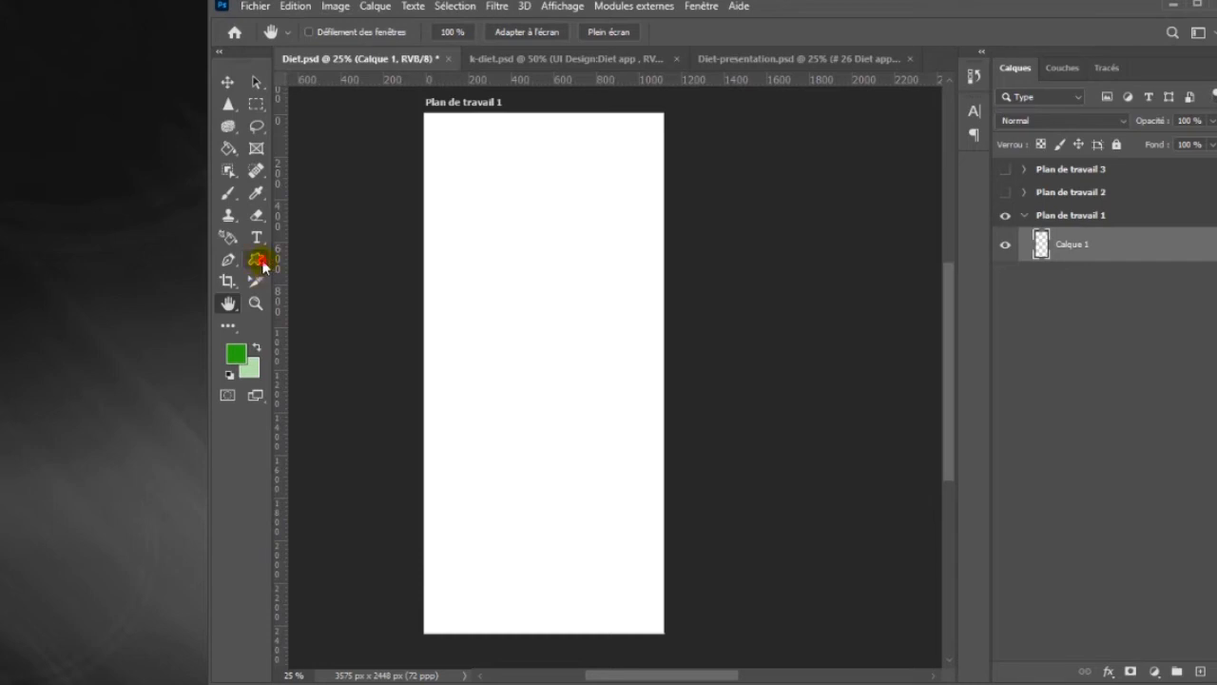
click(262, 262)
click(327, 325)
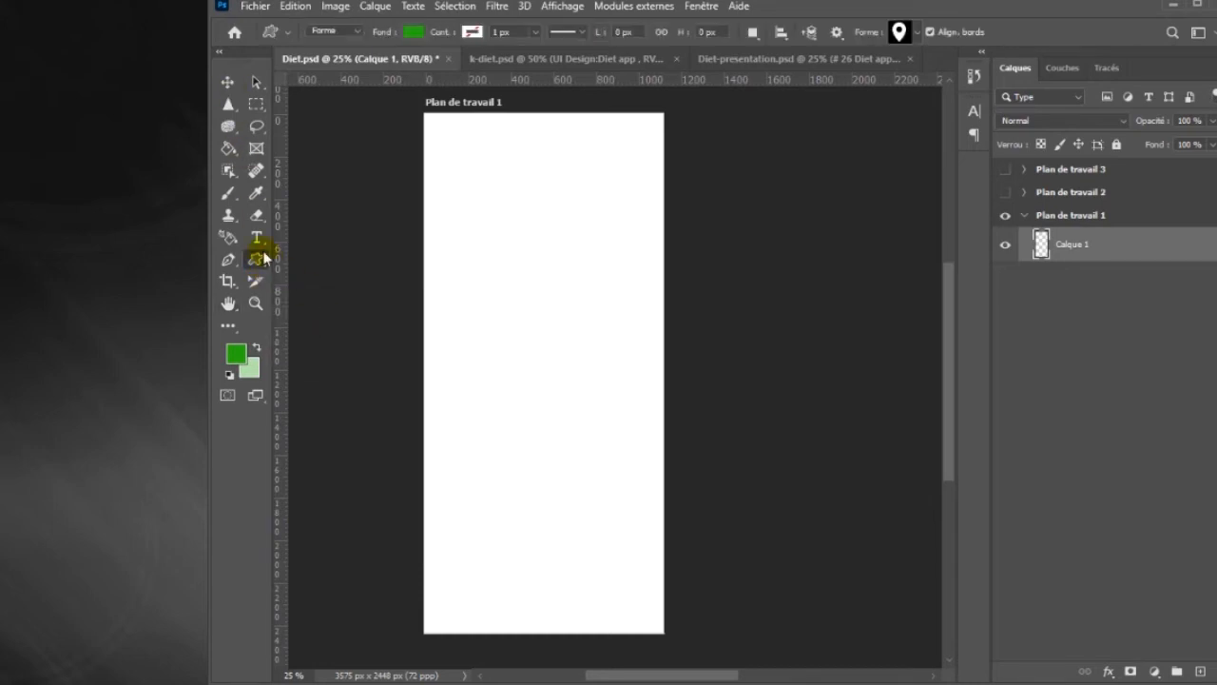
click(228, 82)
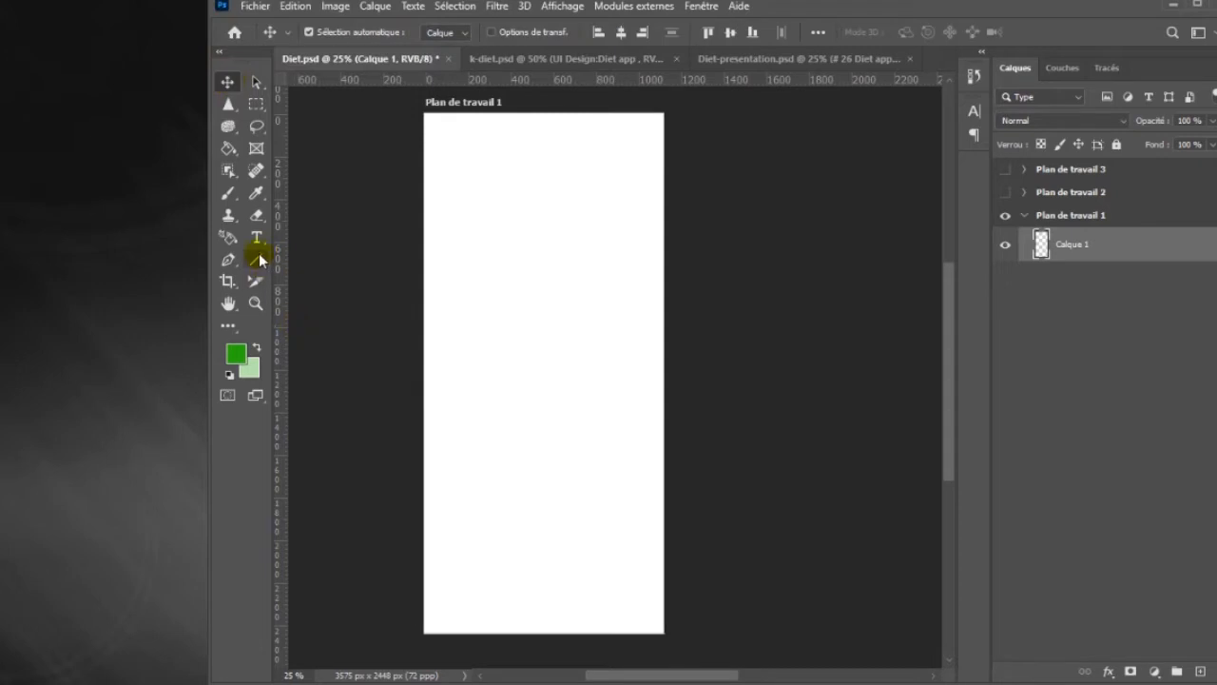
- Draw a green rounded rectangle about 815 × 1203 px with 60 px corners on the upper part of Plan de travail 1
click(258, 264)
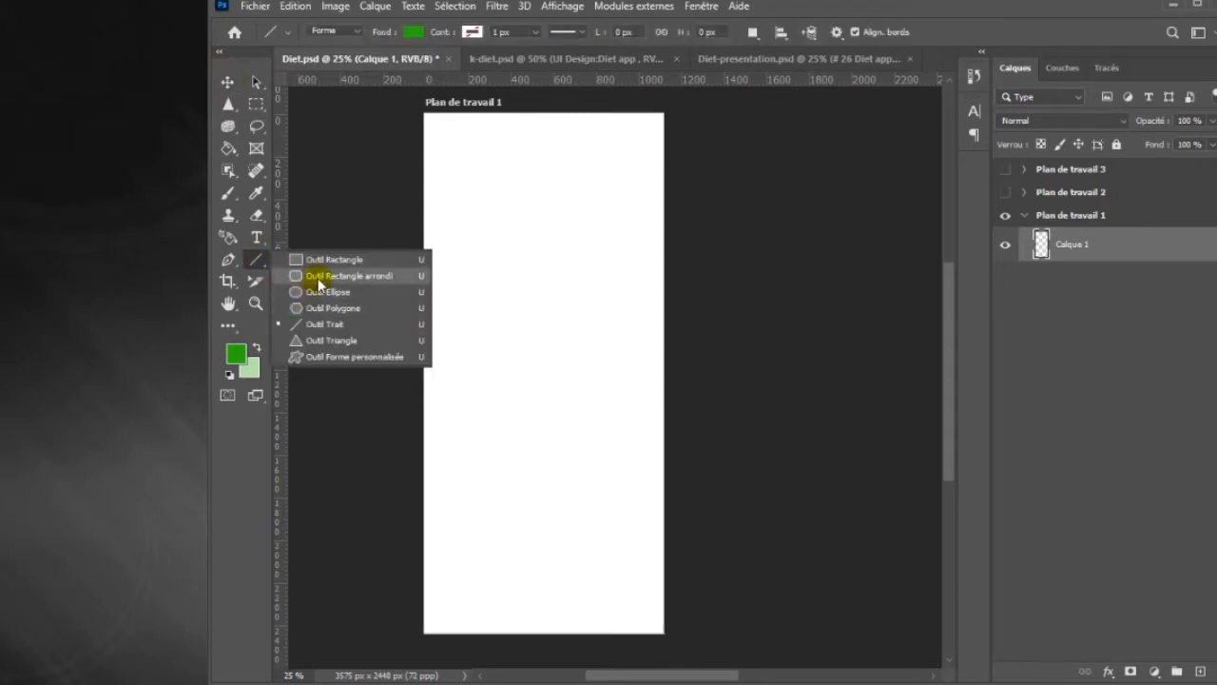
click(318, 281)
drag(457, 188, 629, 443)
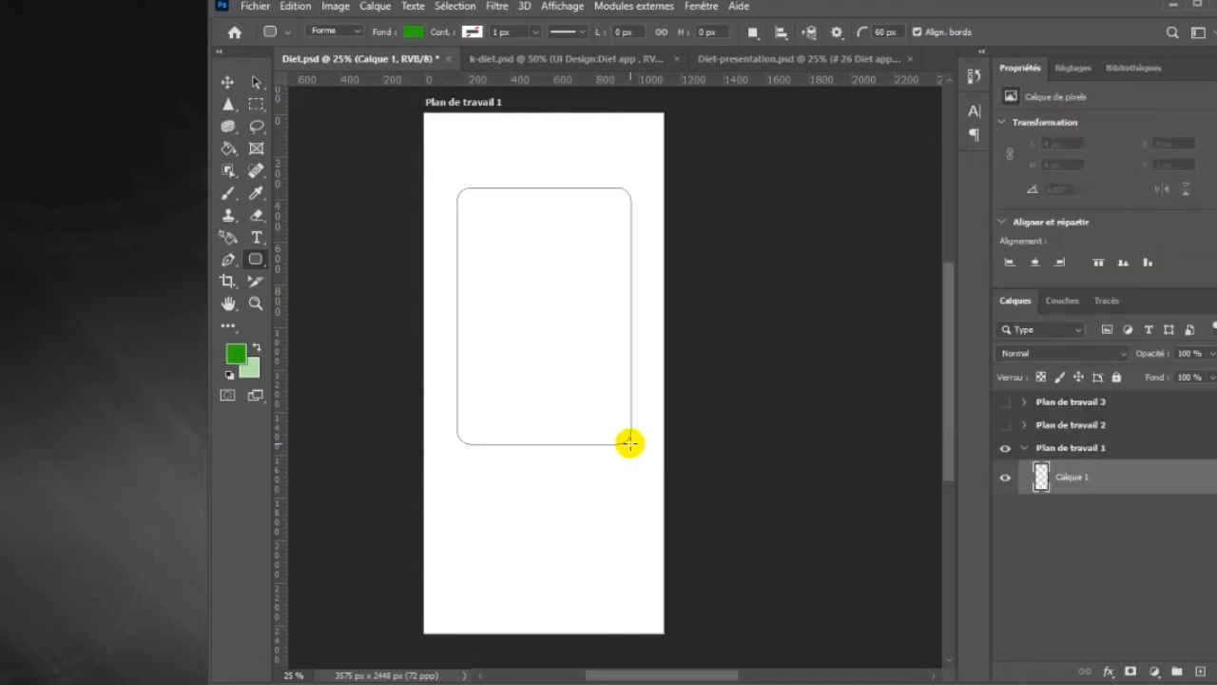
- Enlarge the rounded rectangle to about 1361 × 1638 px, rotate it about -33.5° over the artboard's upper area, and hide the shape properties
click(229, 84)
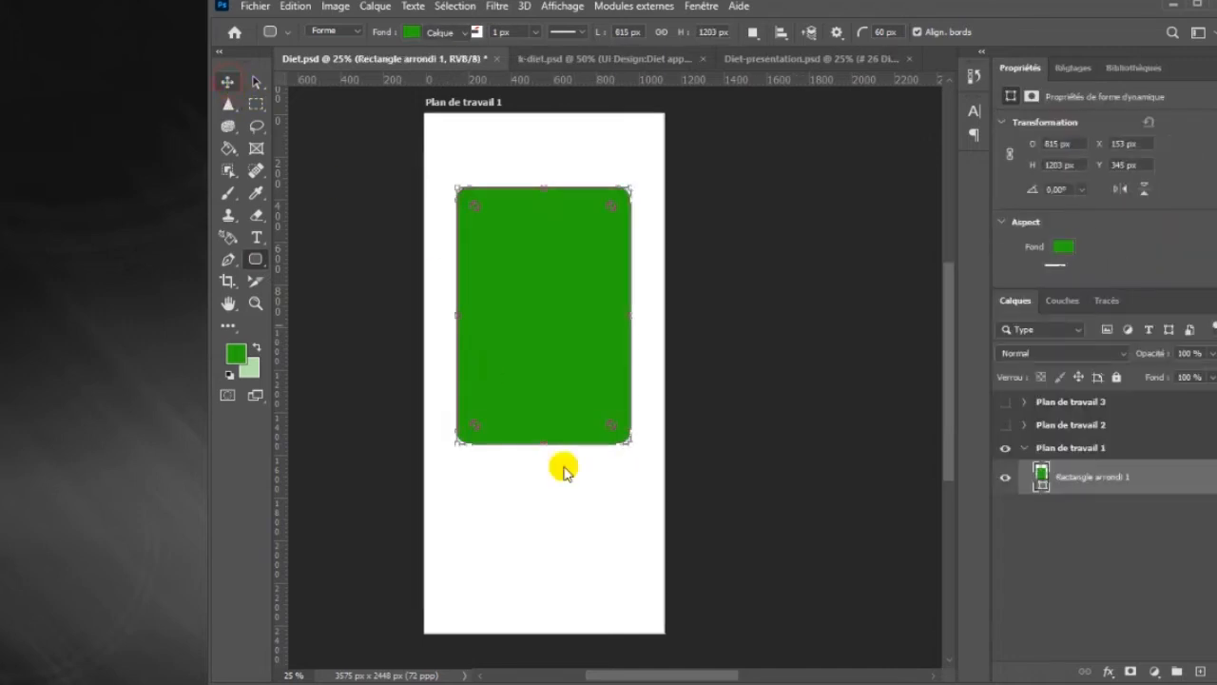
drag(612, 377, 614, 381)
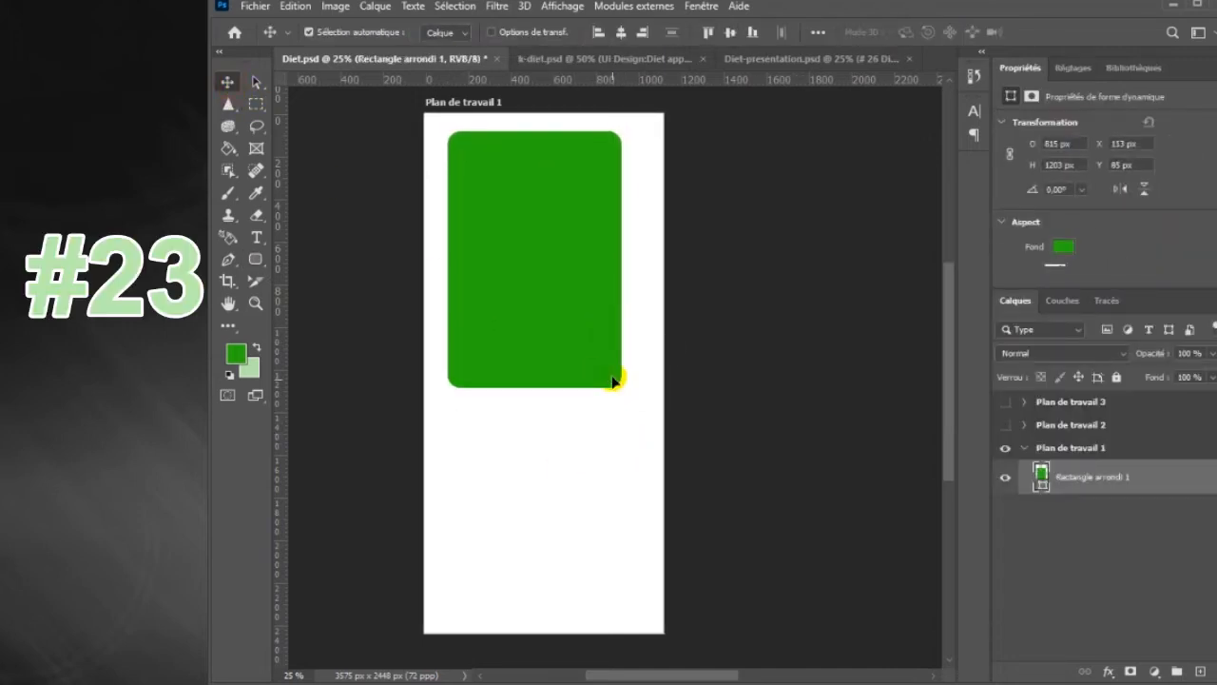
key(ctrl+t)
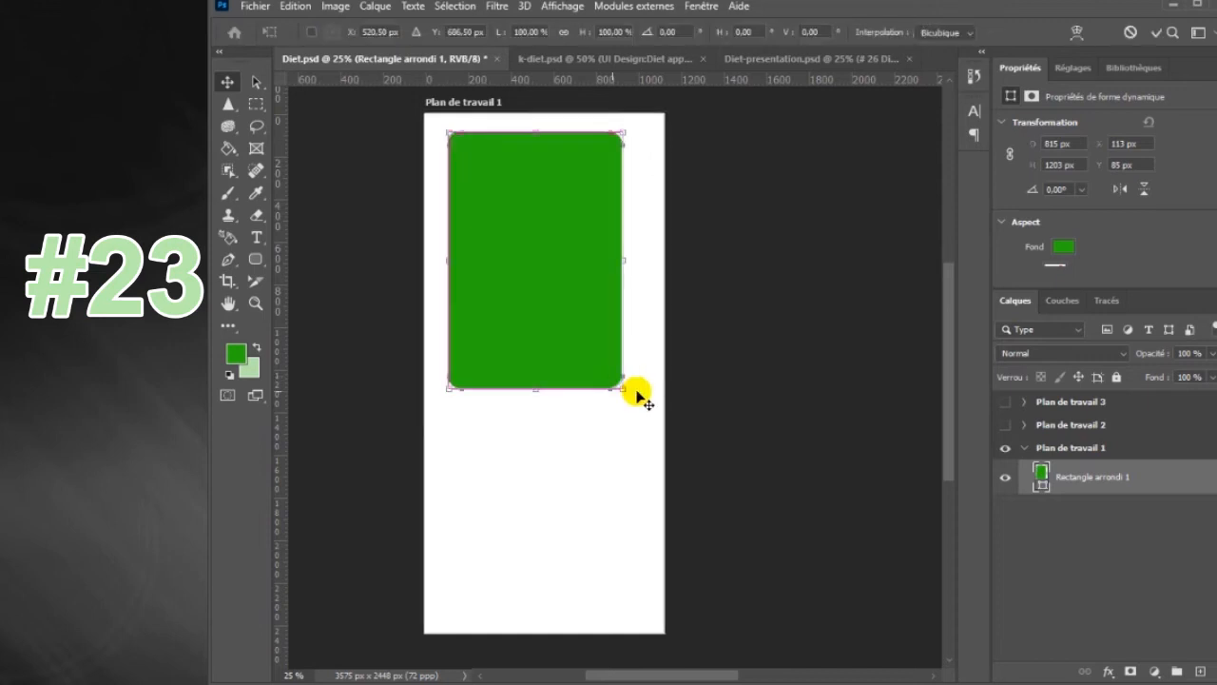
drag(633, 388, 674, 314)
drag(538, 103, 589, 90)
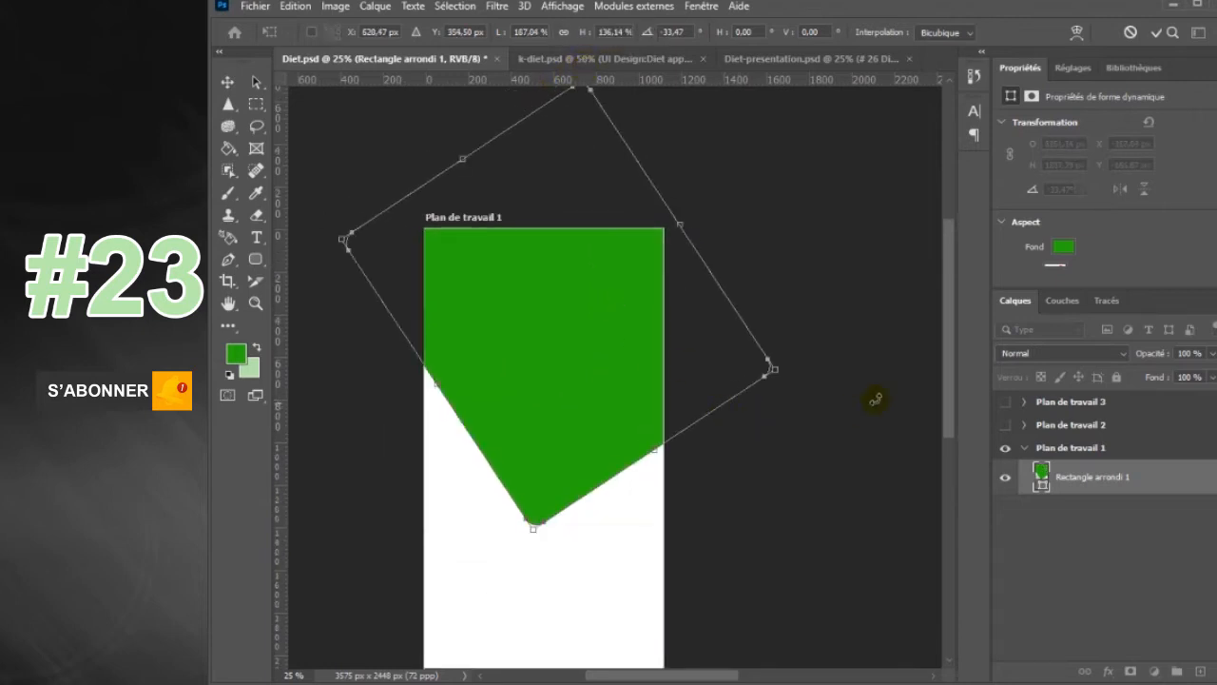
key(Return)
drag(949, 385, 952, 422)
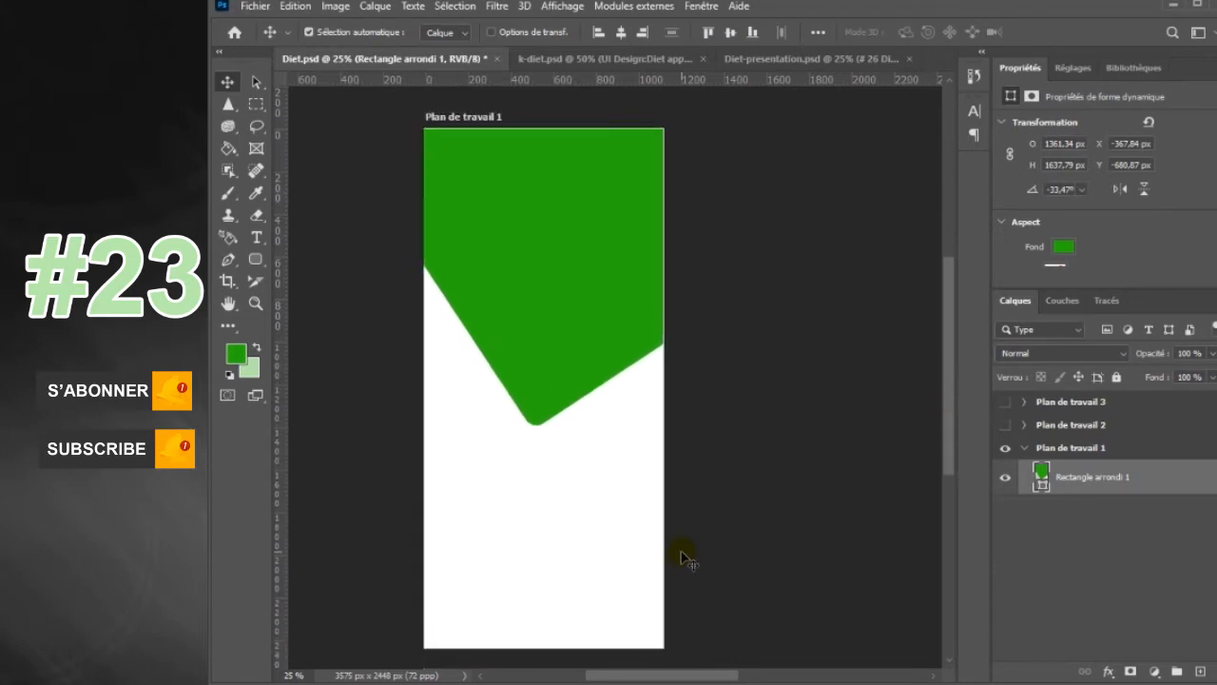
click(703, 7)
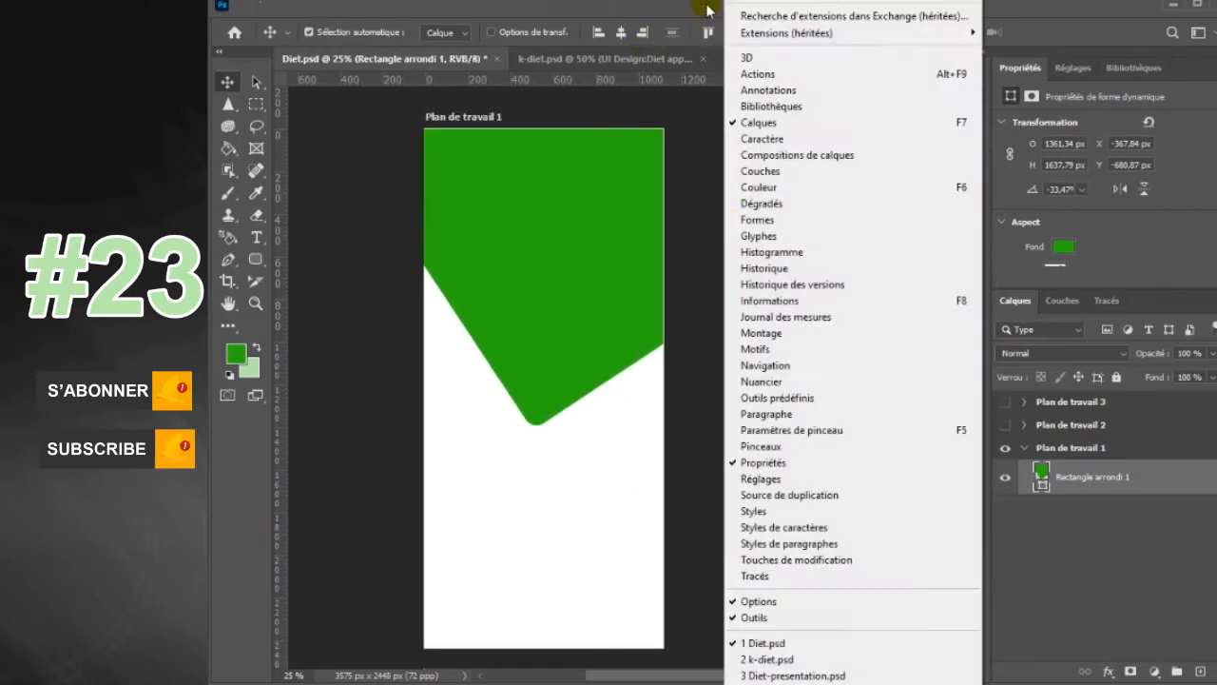
click(836, 464)
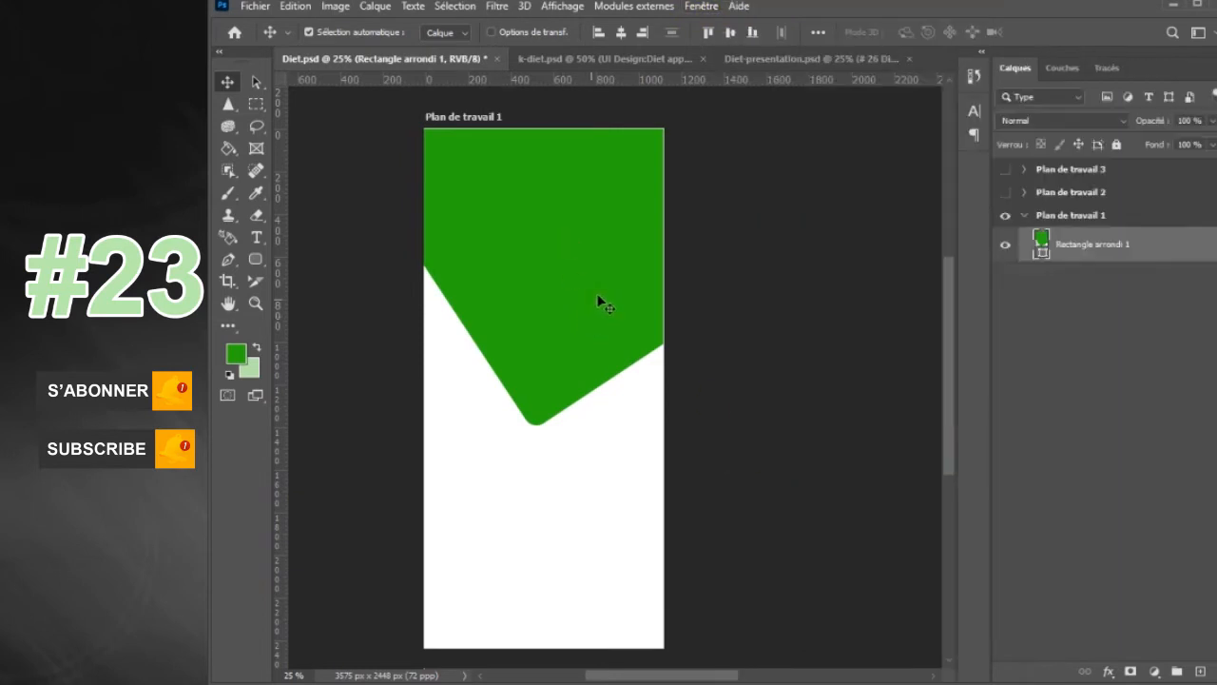
- Draw a second green rounded rectangle at the artboard's lower edge, scale it to about 176% and rotate it about 31°
click(257, 269)
drag(518, 576, 611, 663)
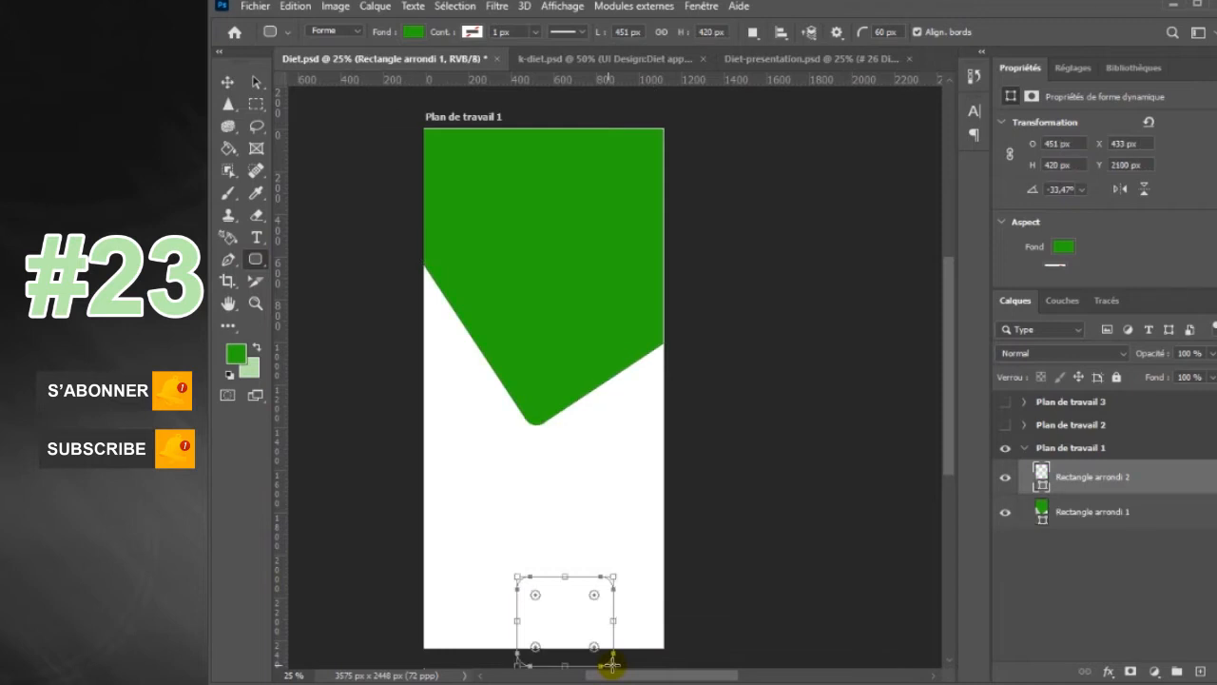
key(ctrl+t)
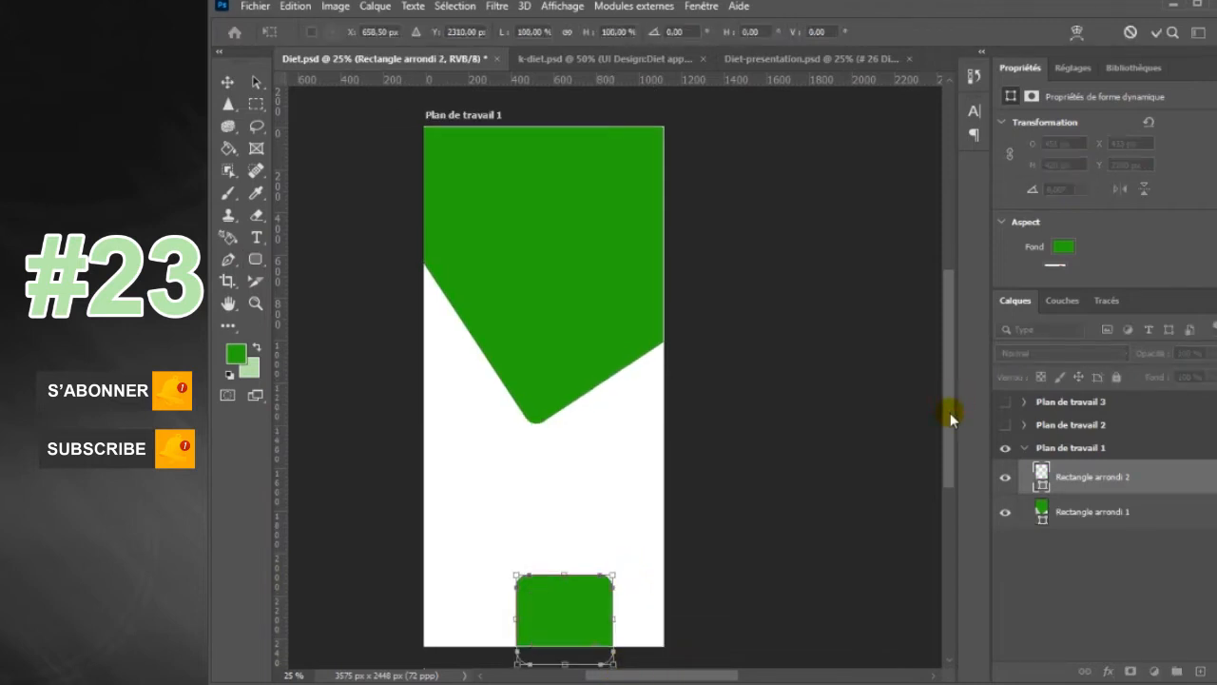
scroll(950, 412, down, 1)
drag(621, 541, 713, 587)
drag(632, 584, 582, 609)
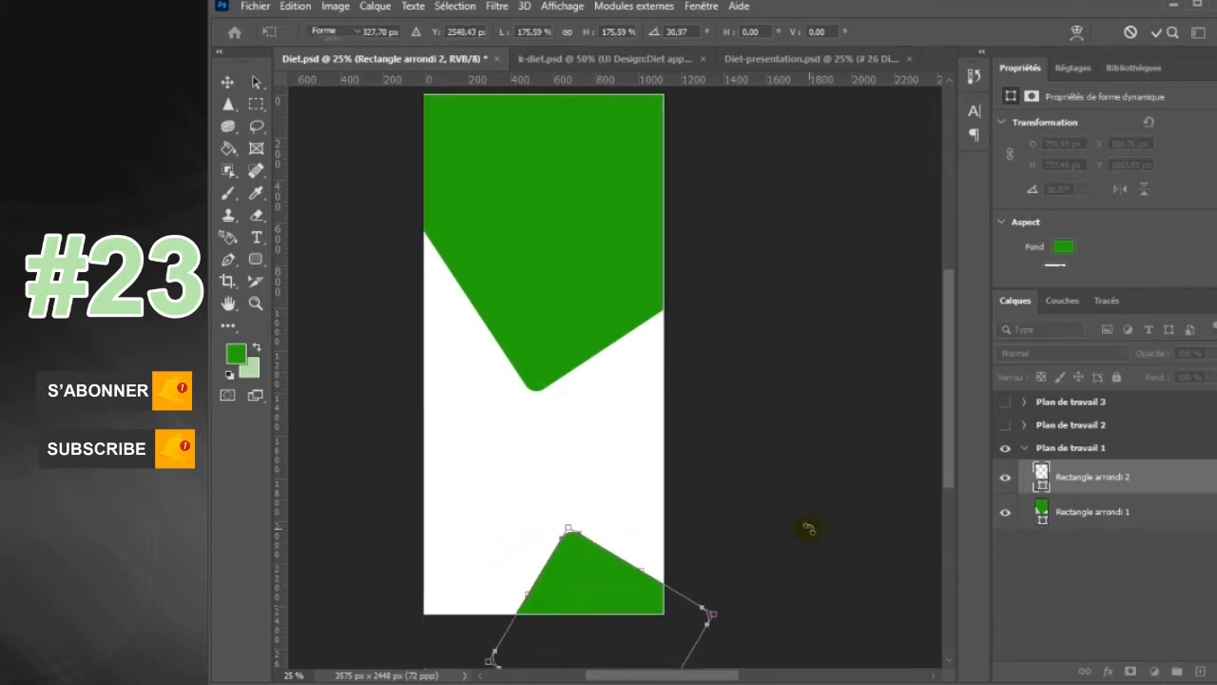
click(229, 82)
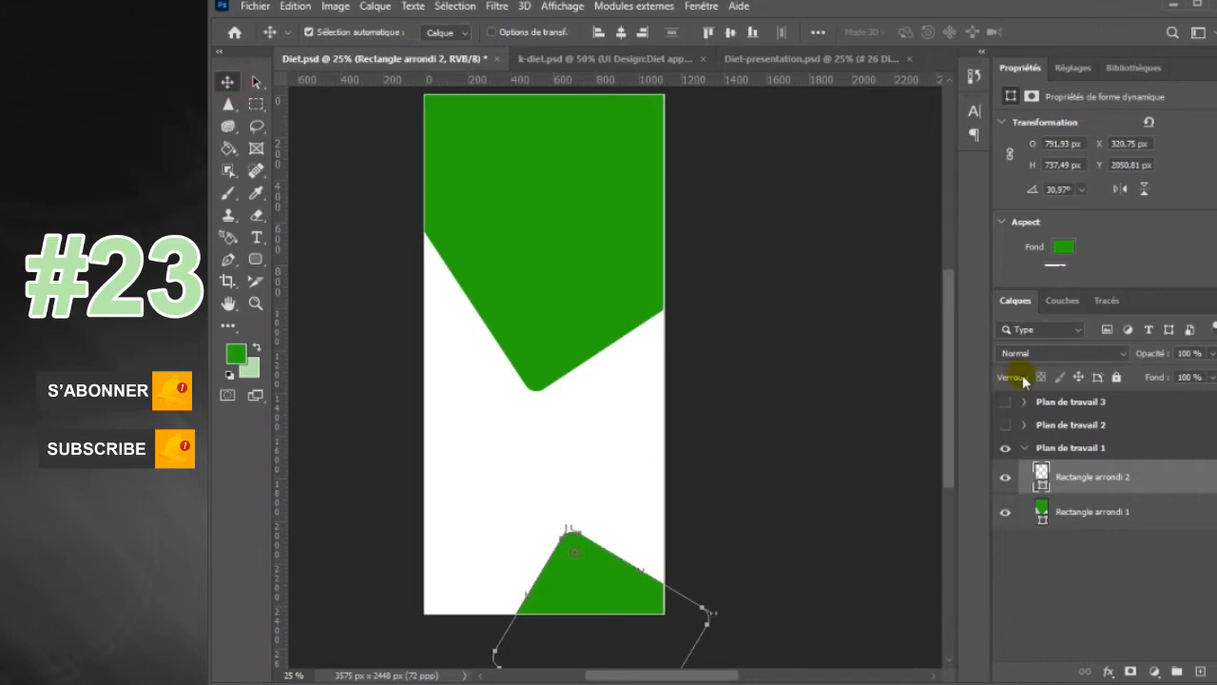
click(701, 6)
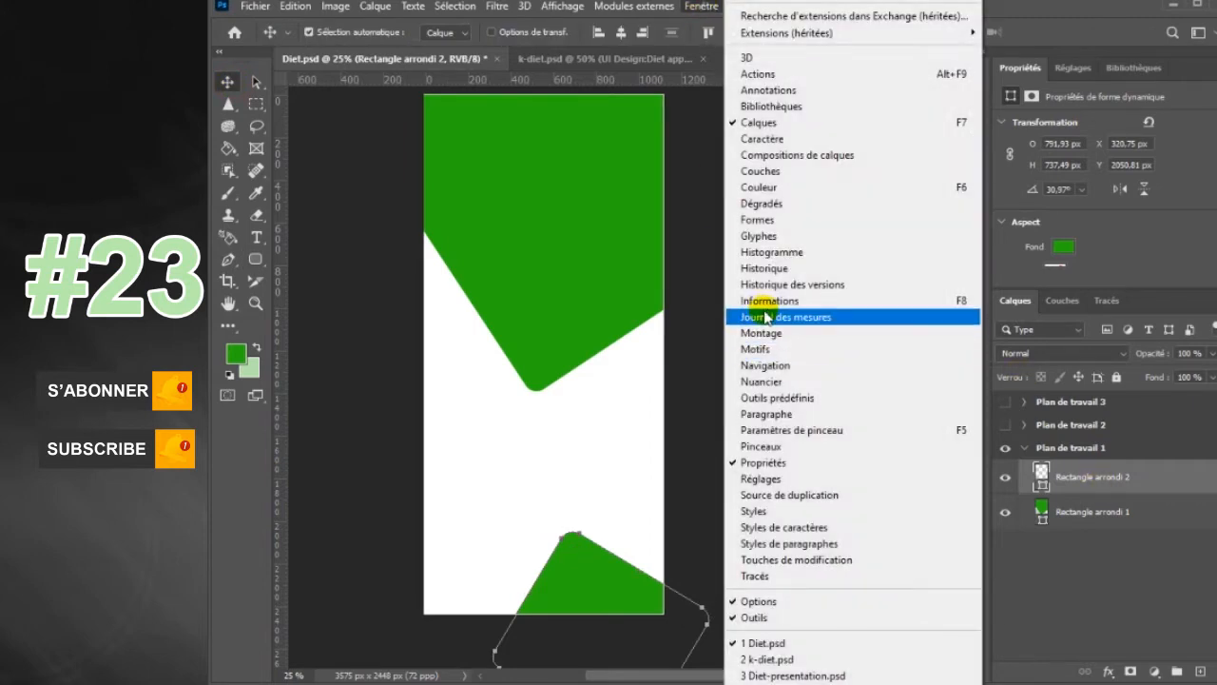
click(755, 463)
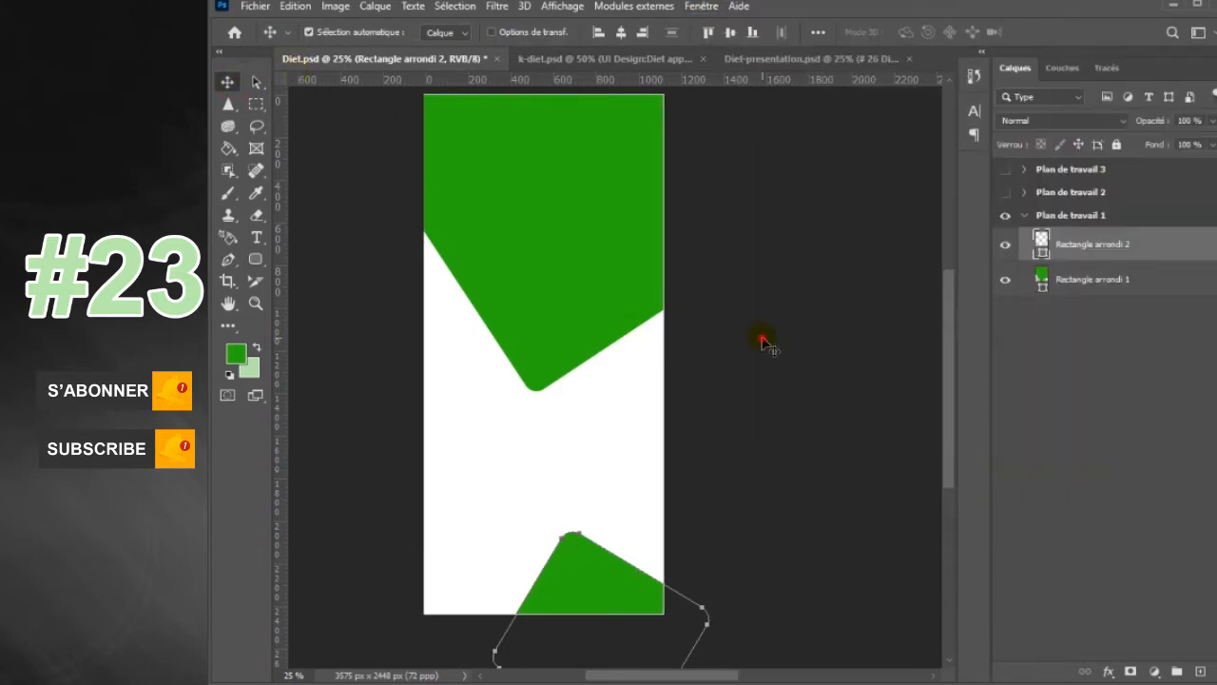
click(1045, 513)
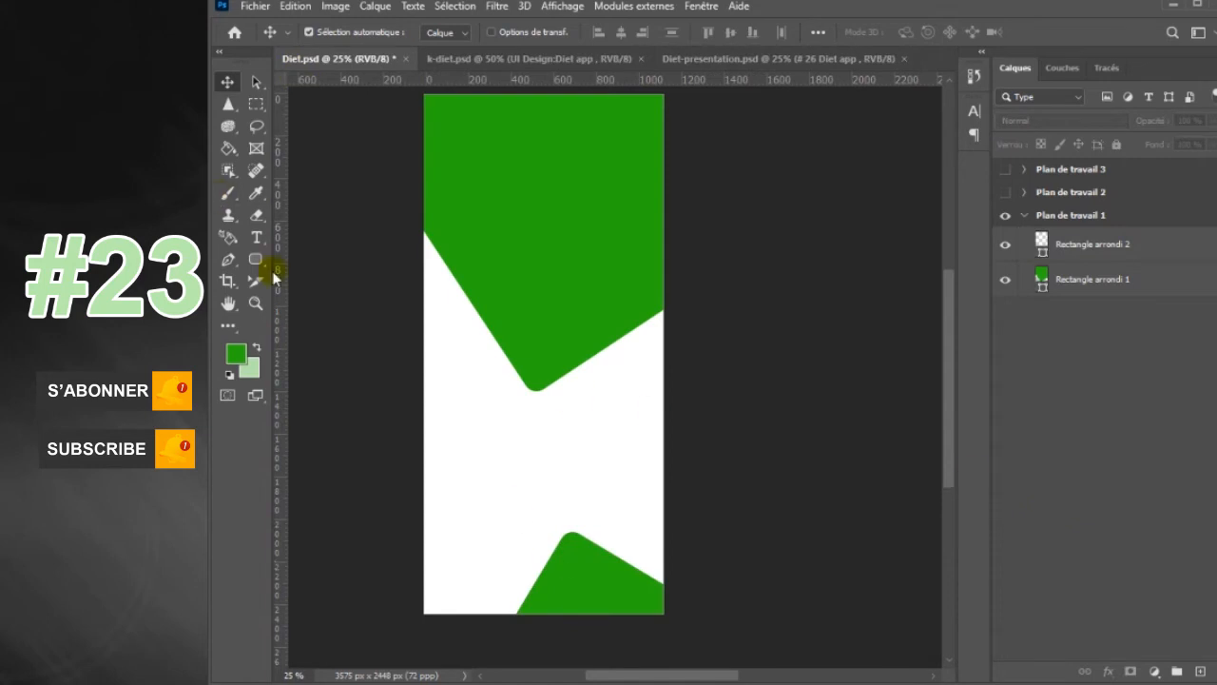
click(1132, 252)
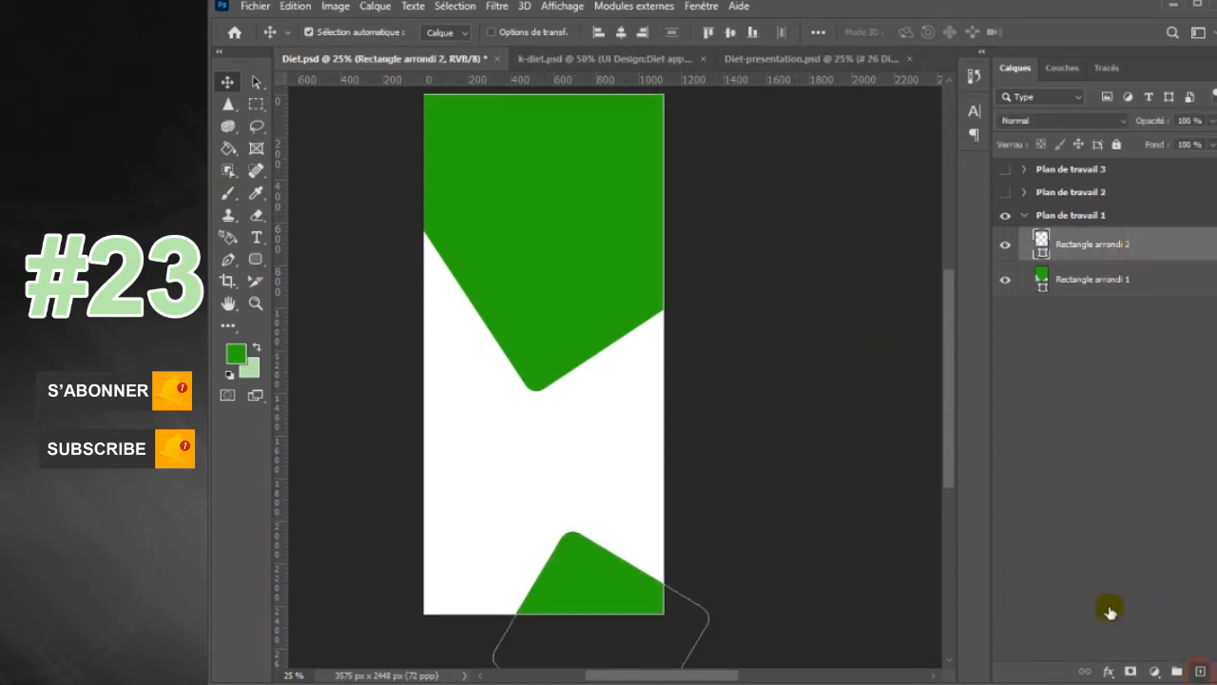
click(1200, 671)
click(255, 6)
click(285, 345)
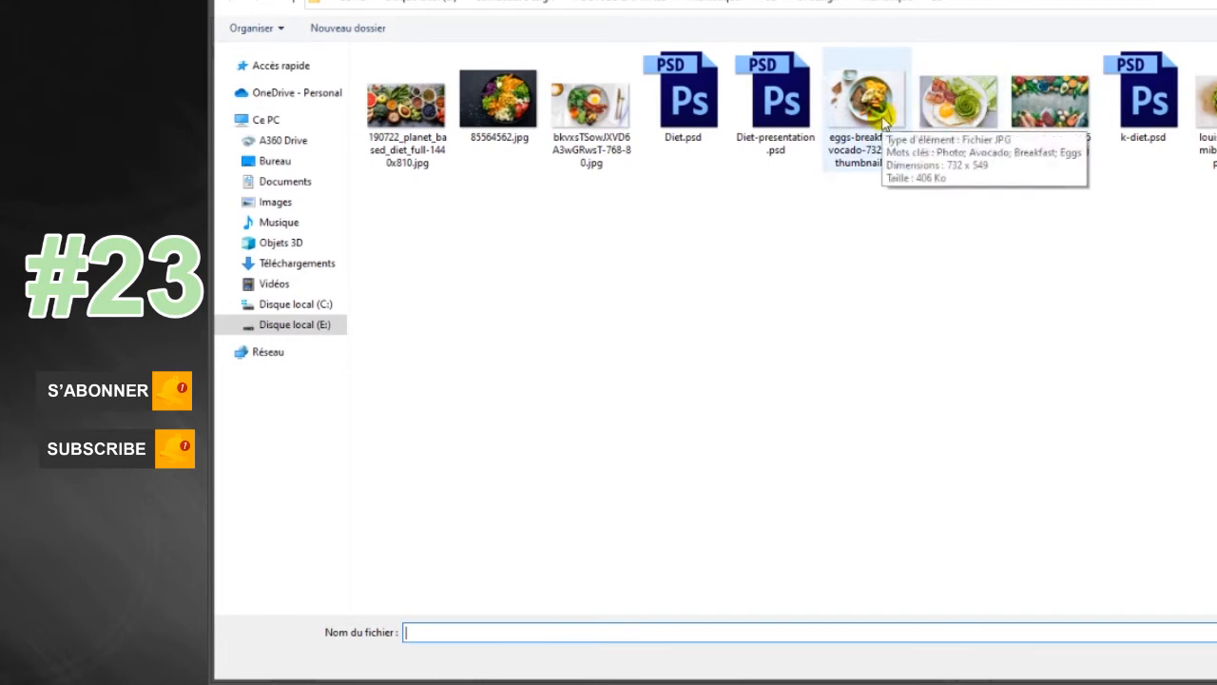
double_click(1046, 100)
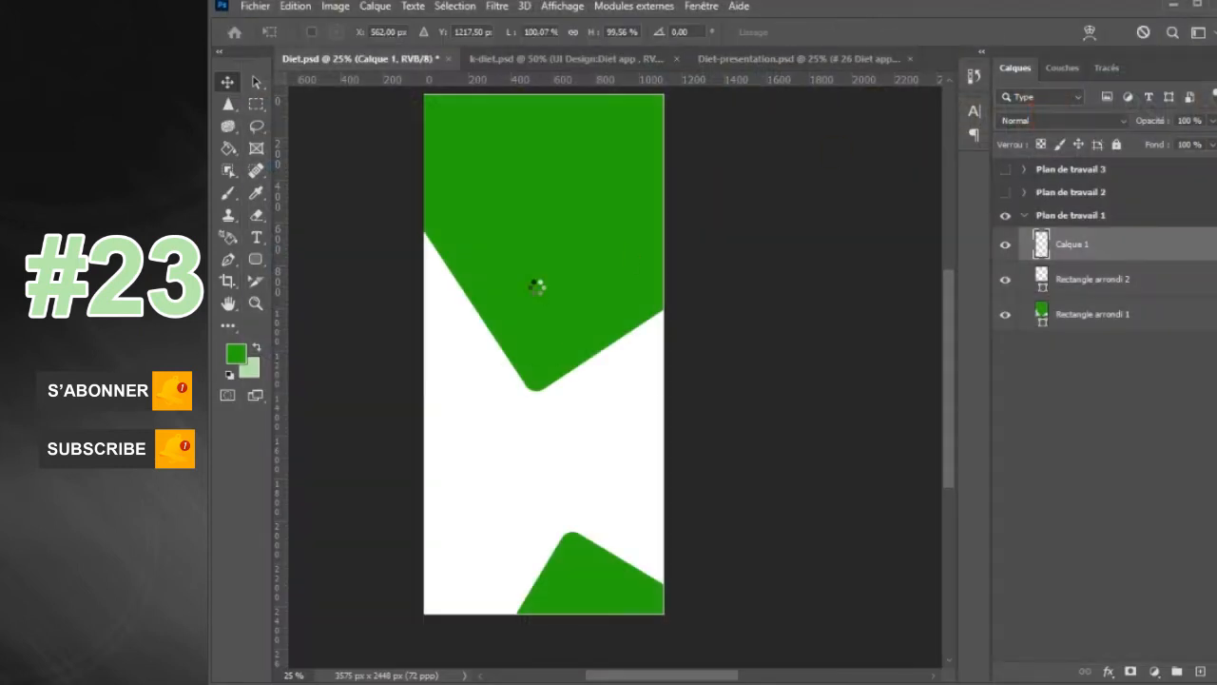
- Enlarge the embedded food photo to about 1731% and align its upper edge with the artboard's upper edge
drag(609, 319, 777, 215)
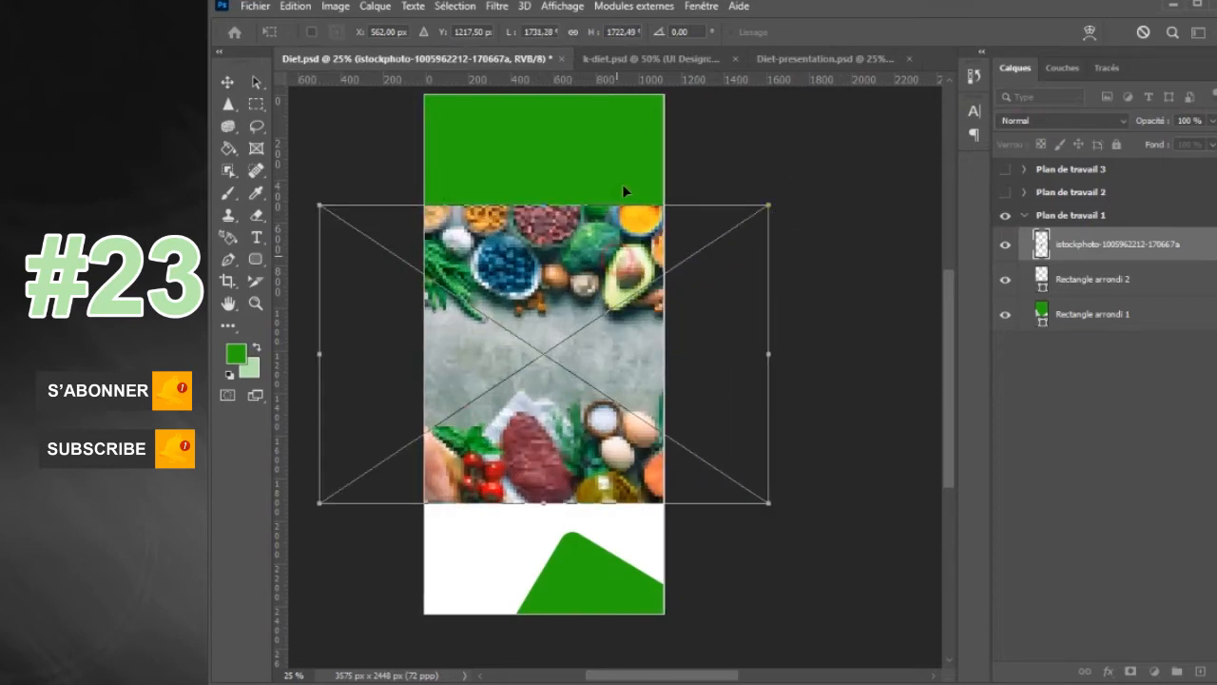
mouse_move(622, 127)
mouse_down()
mouse_move(609, 138)
mouse_move(623, 145)
mouse_up()
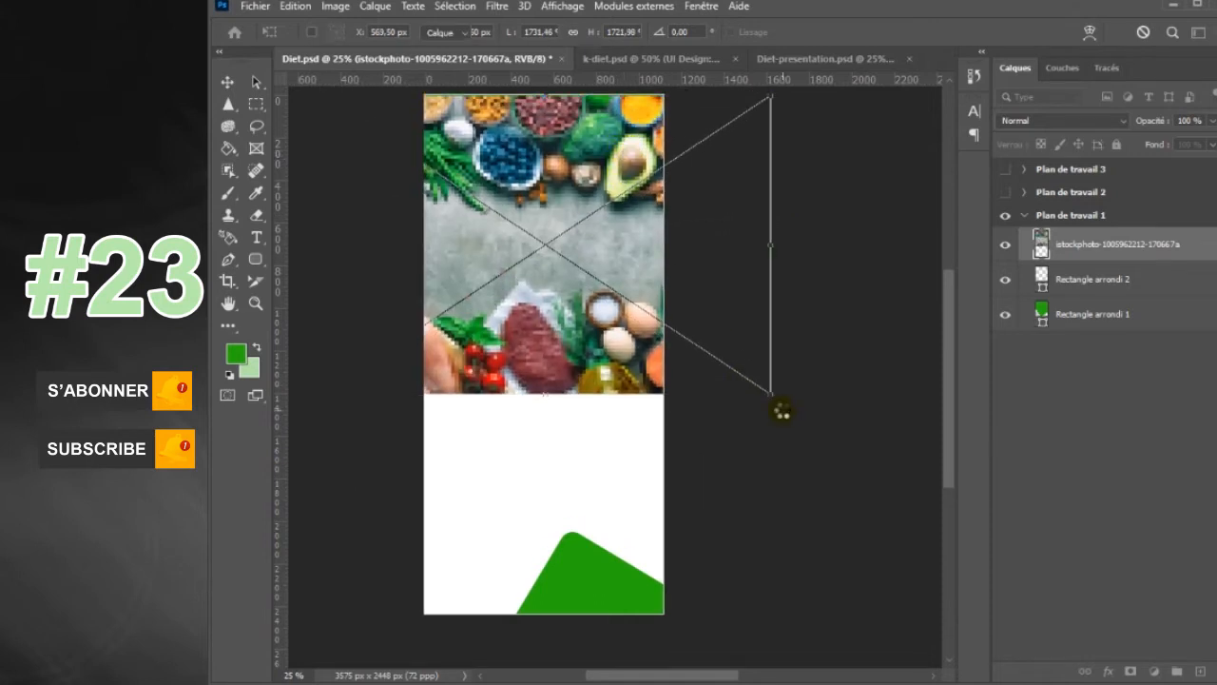
key(Return)
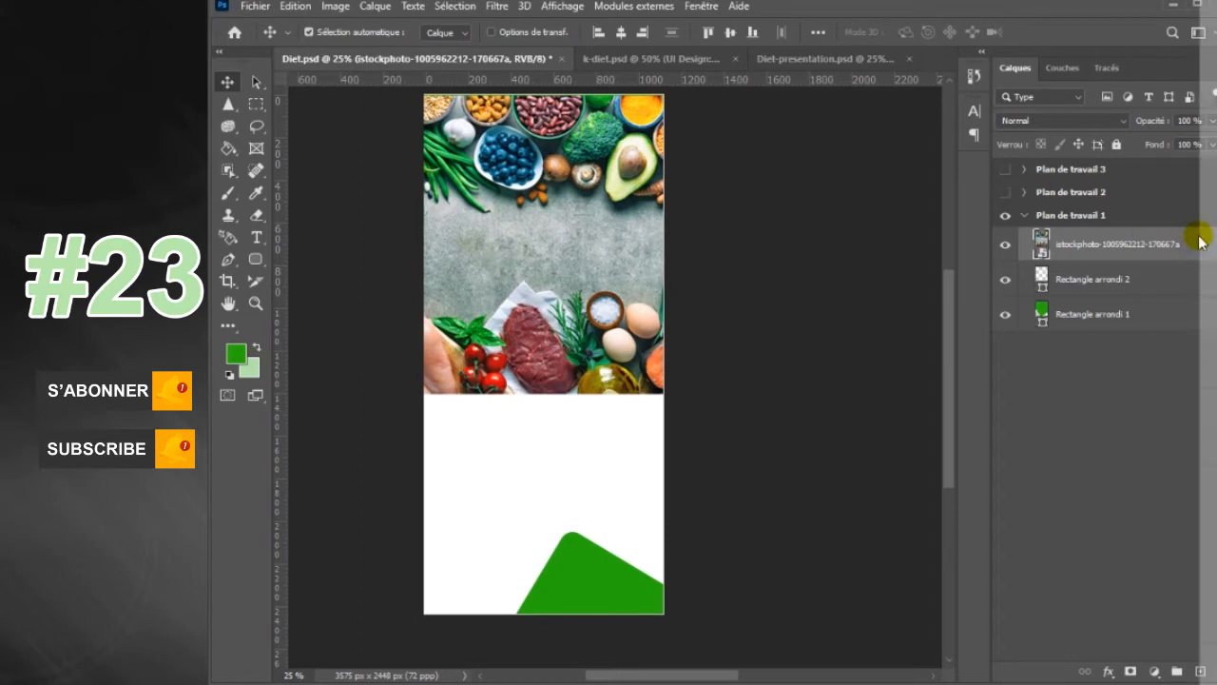
- Place Rectangle arrondi 2 above the food photo in the layer order and clip the photo to Rectangle arrondi 1
key(ctrl+alt+g)
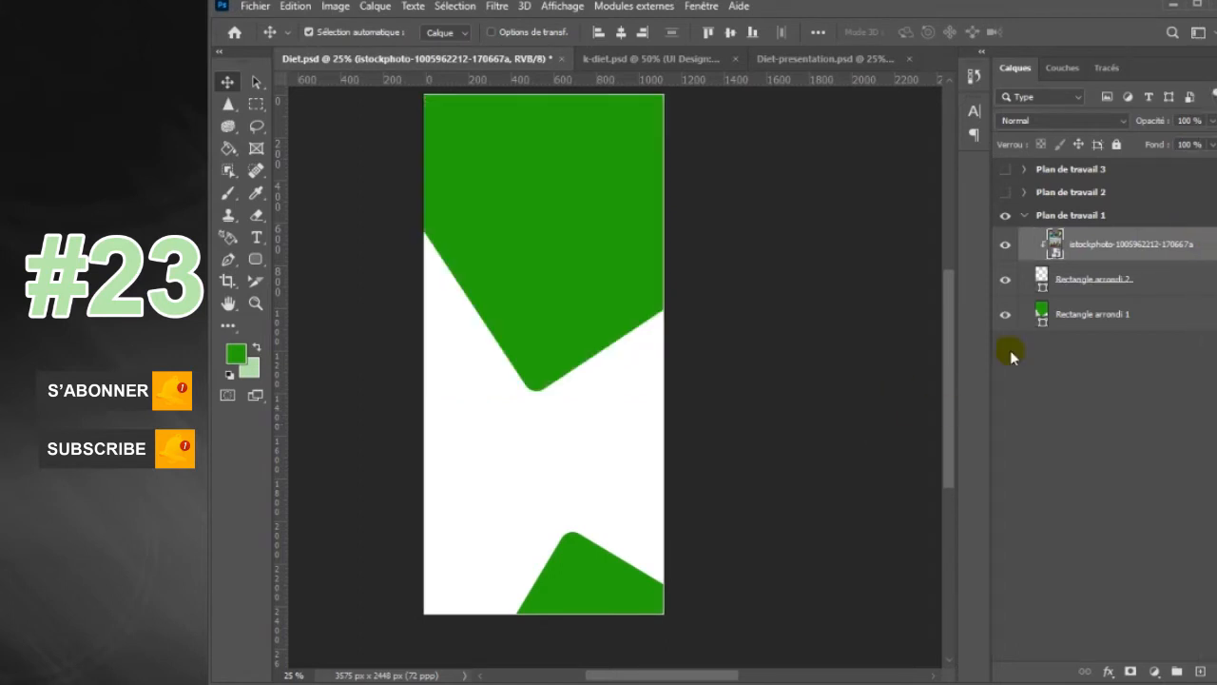
click(1130, 287)
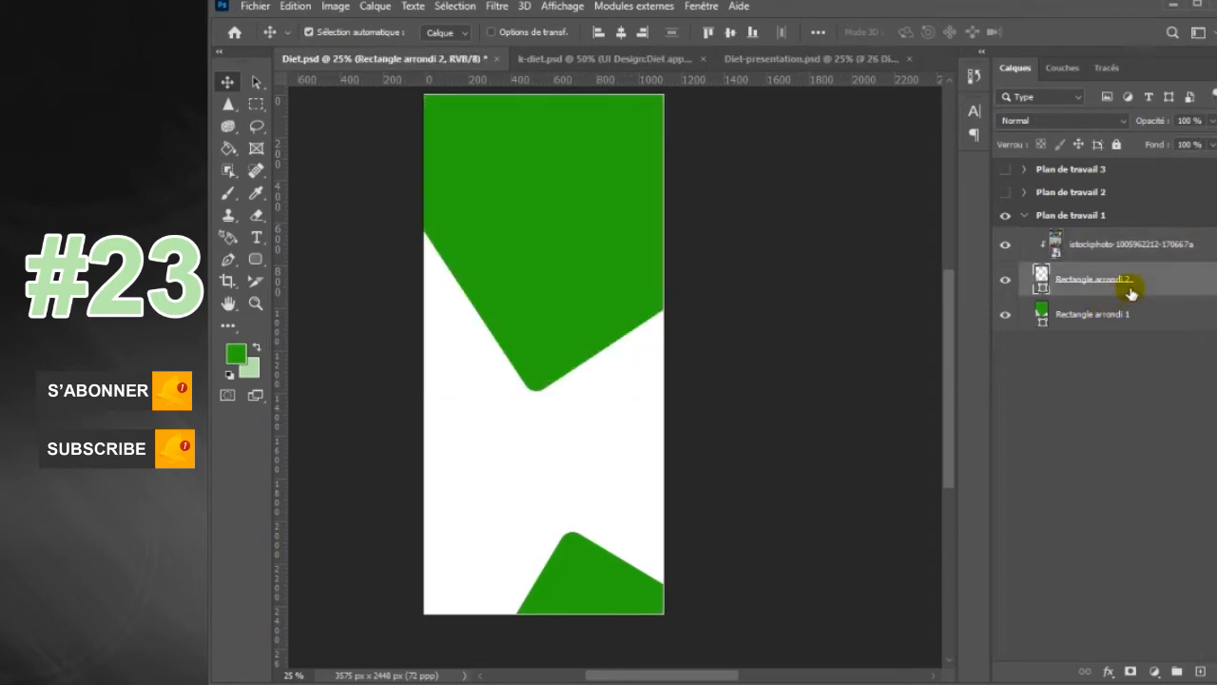
click(1092, 316)
drag(1103, 279, 1084, 237)
right_click(1089, 279)
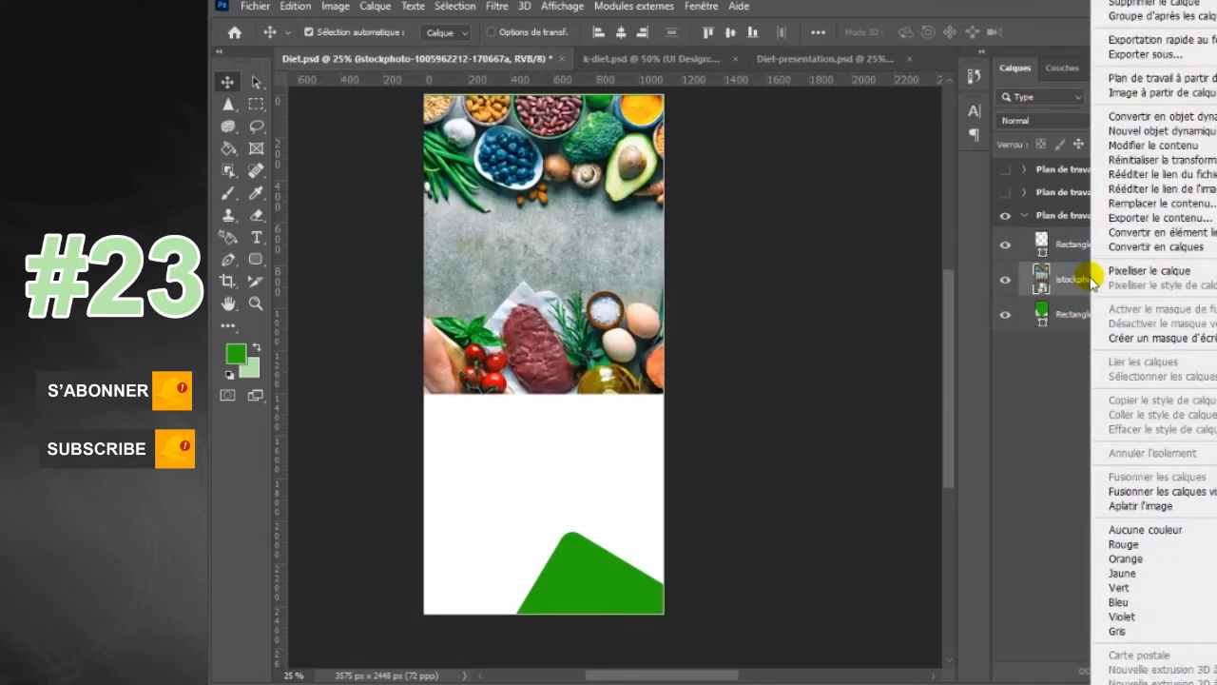
click(1133, 340)
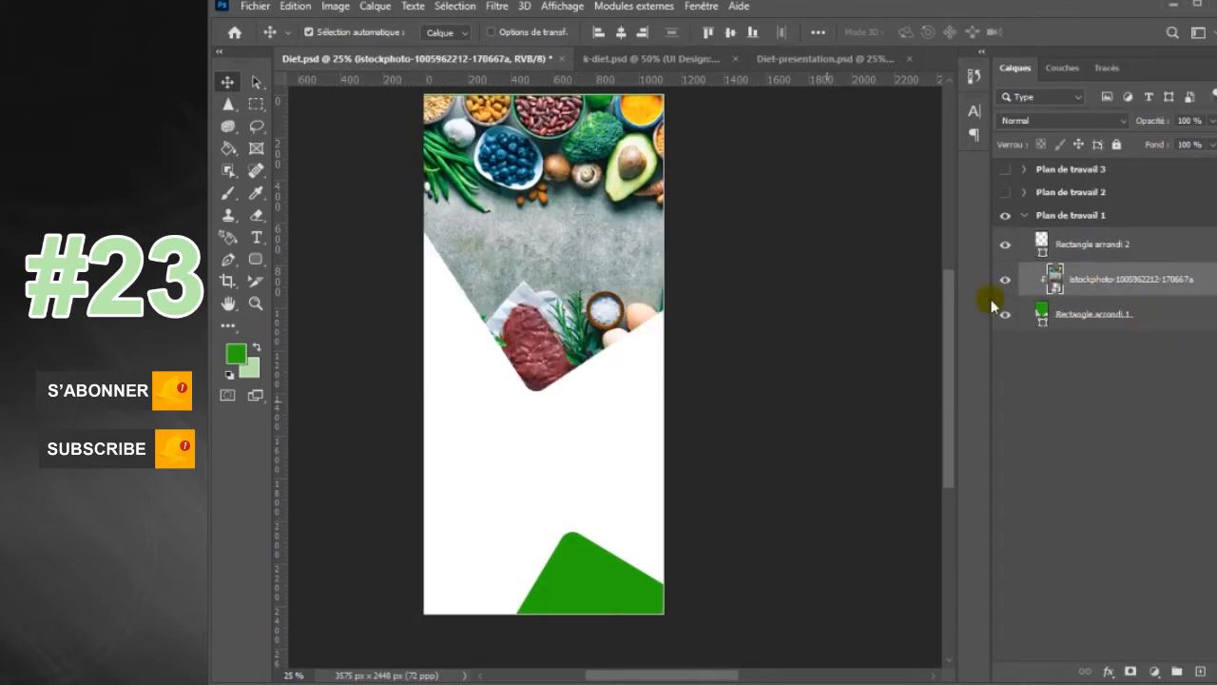
- Add a 16 px outside stroke in light green b4e3ab to Rectangle arrondi 1
click(1113, 316)
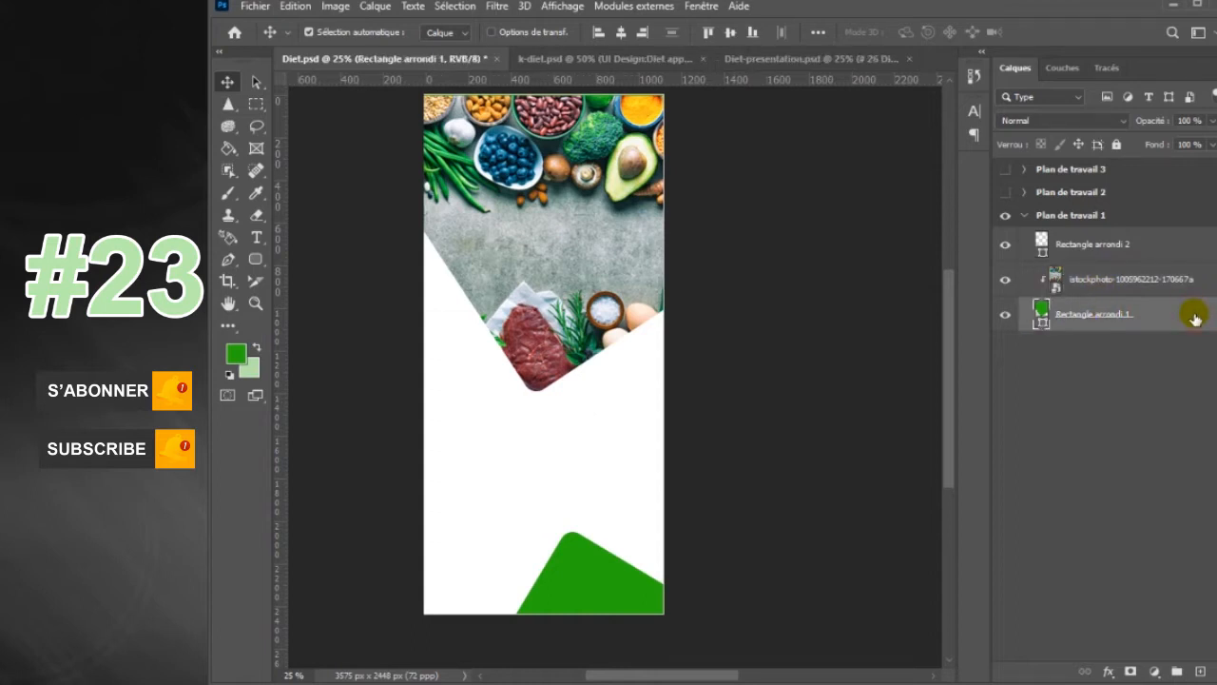
double_click(1195, 318)
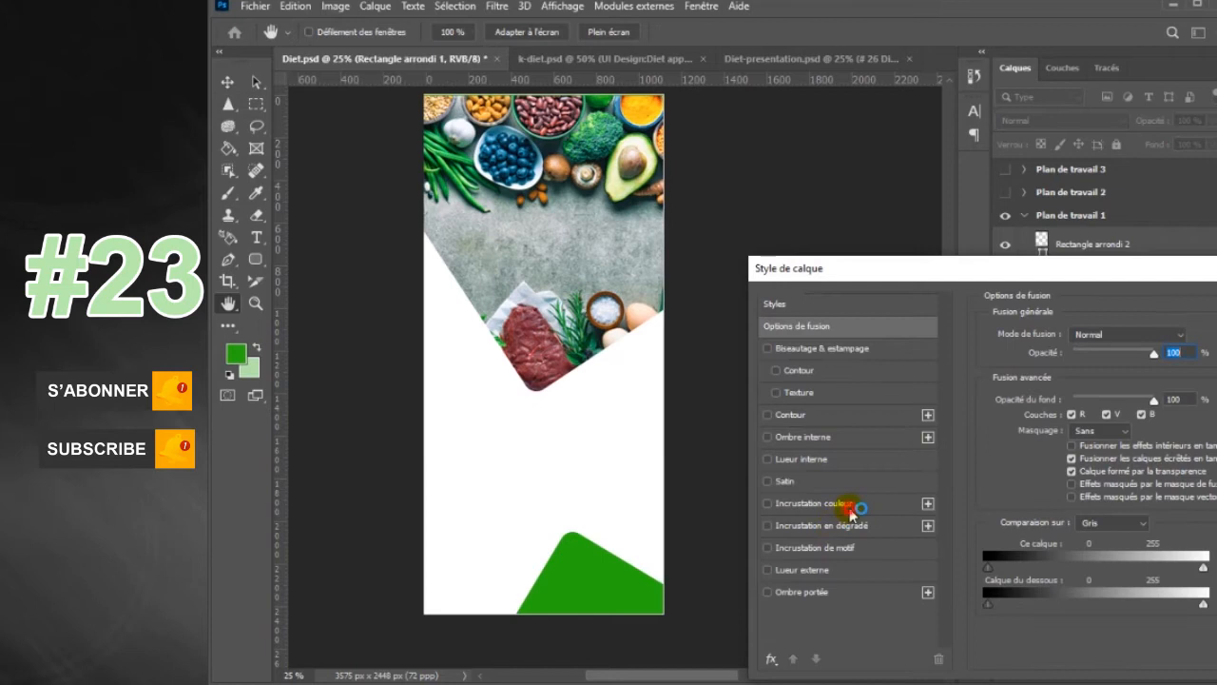
click(836, 503)
click(769, 505)
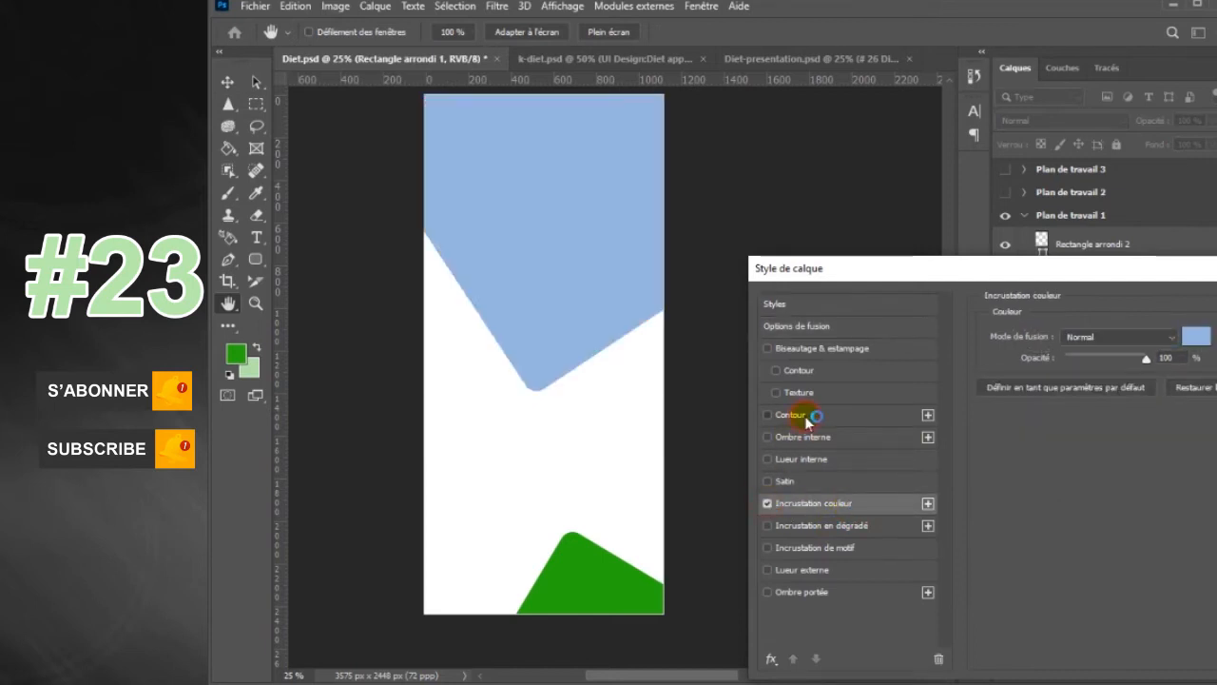
click(806, 419)
click(768, 503)
drag(1083, 339, 1102, 338)
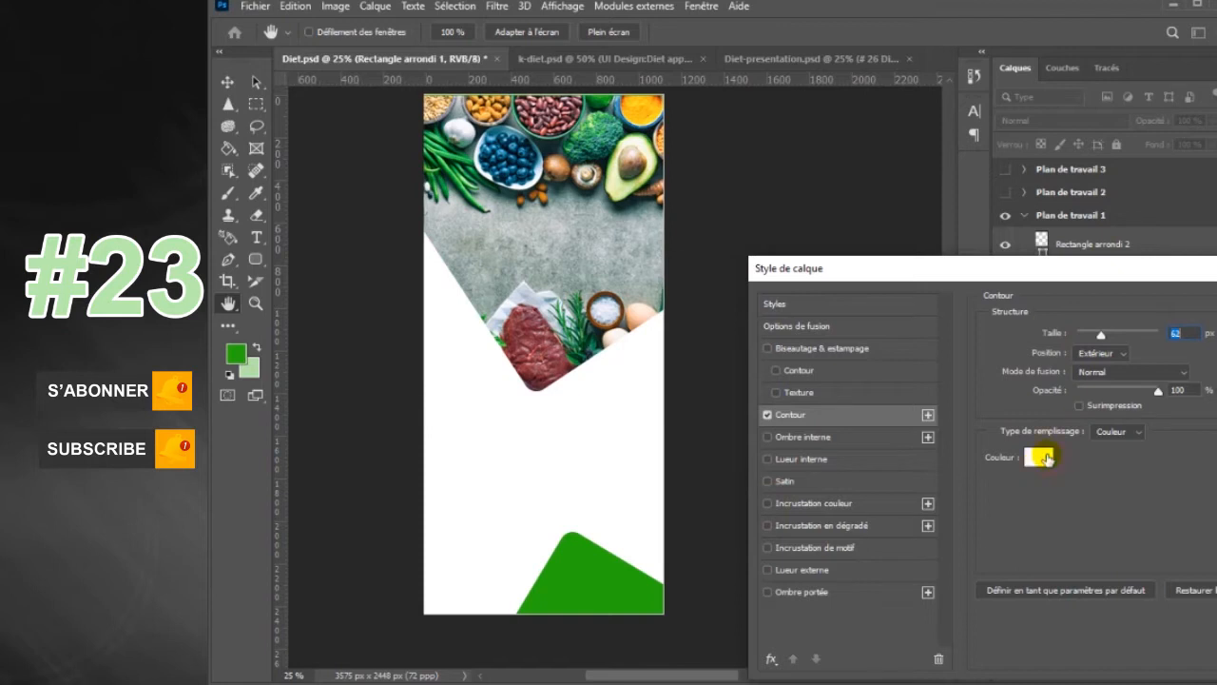
click(1043, 459)
click(250, 369)
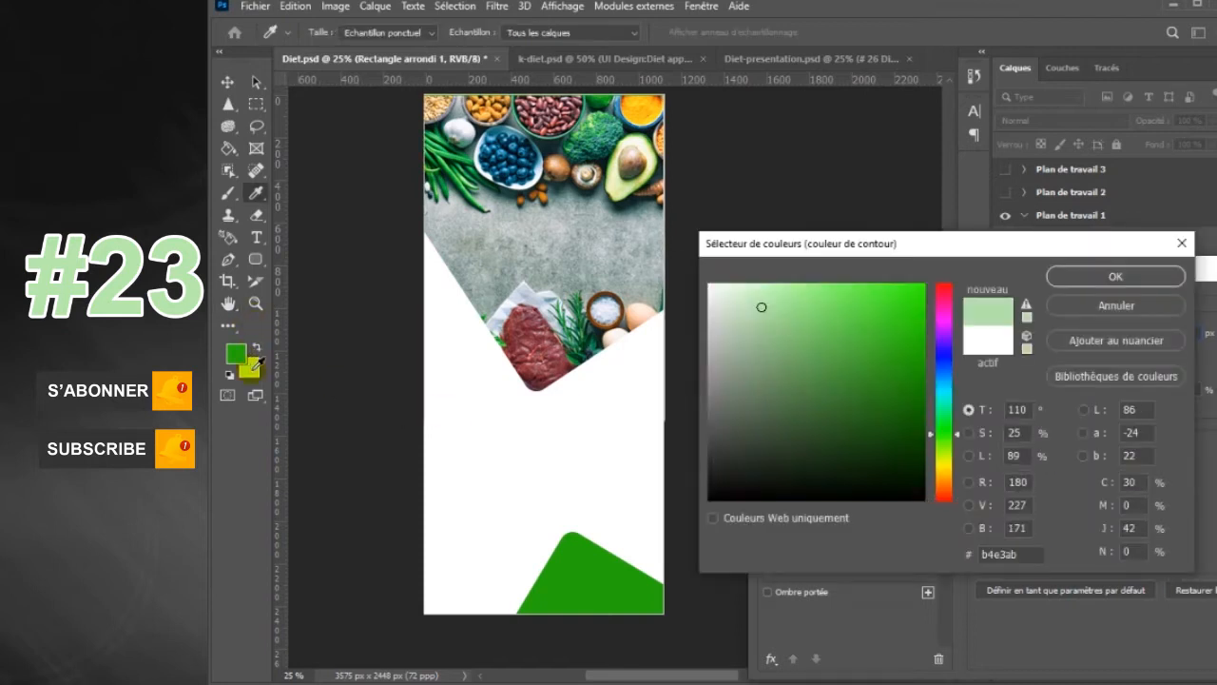
click(1115, 276)
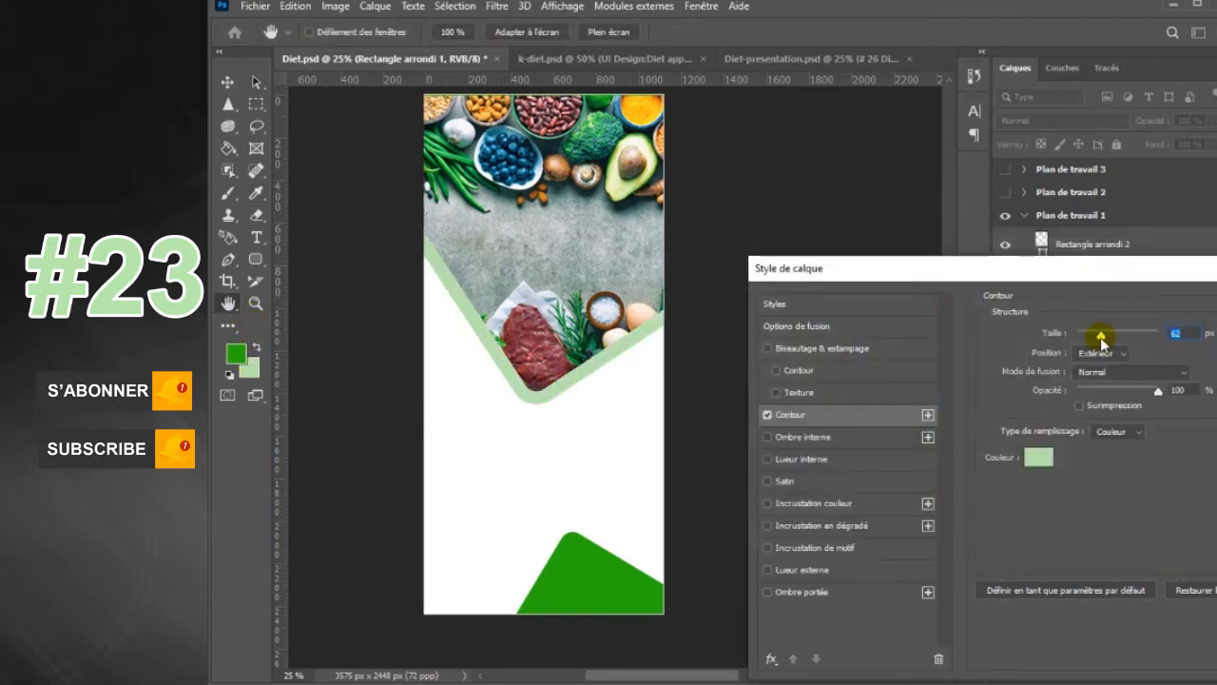
drag(1102, 338, 1085, 335)
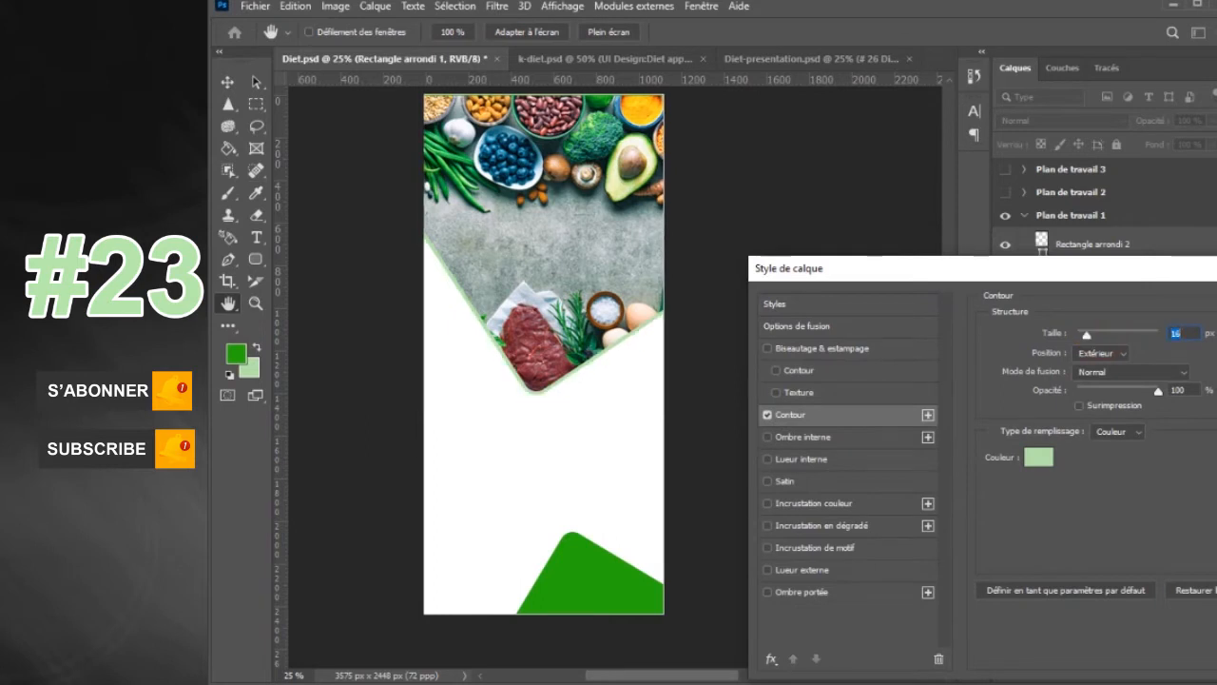
key(Return)
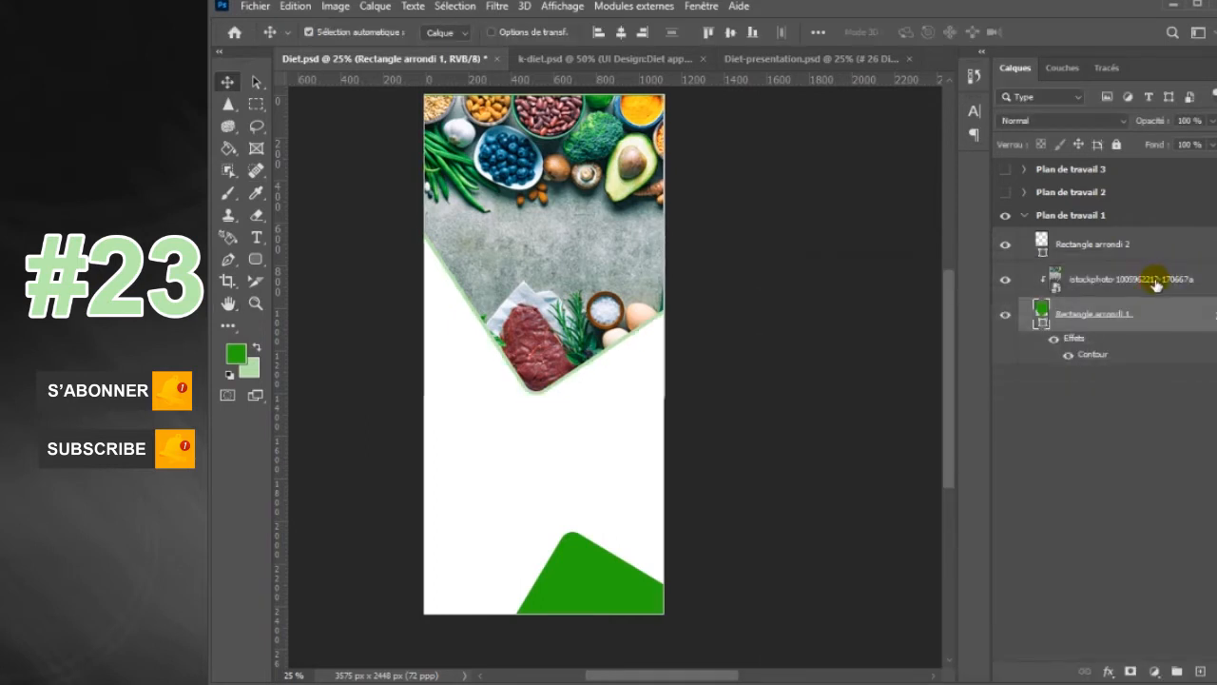
click(1155, 281)
click(1213, 122)
drag(1187, 145, 1185, 144)
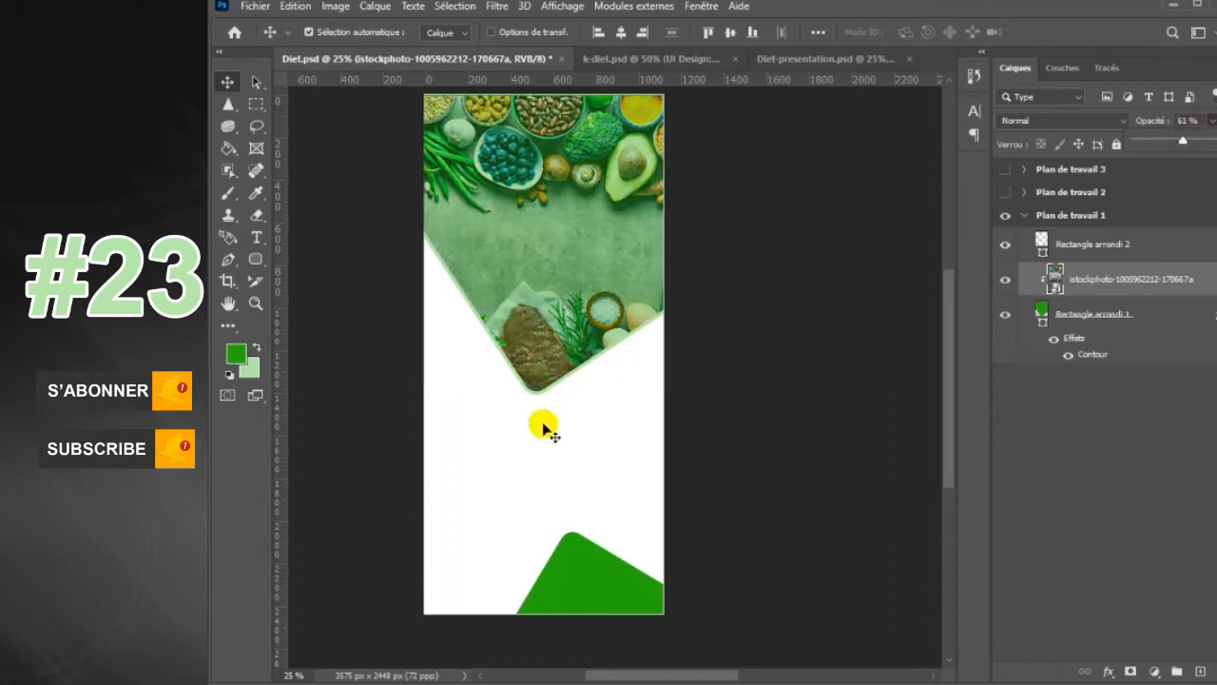
- Add a new layer above Rectangle arrondi 2 and embed the photo 85564562.jpg in it
click(613, 607)
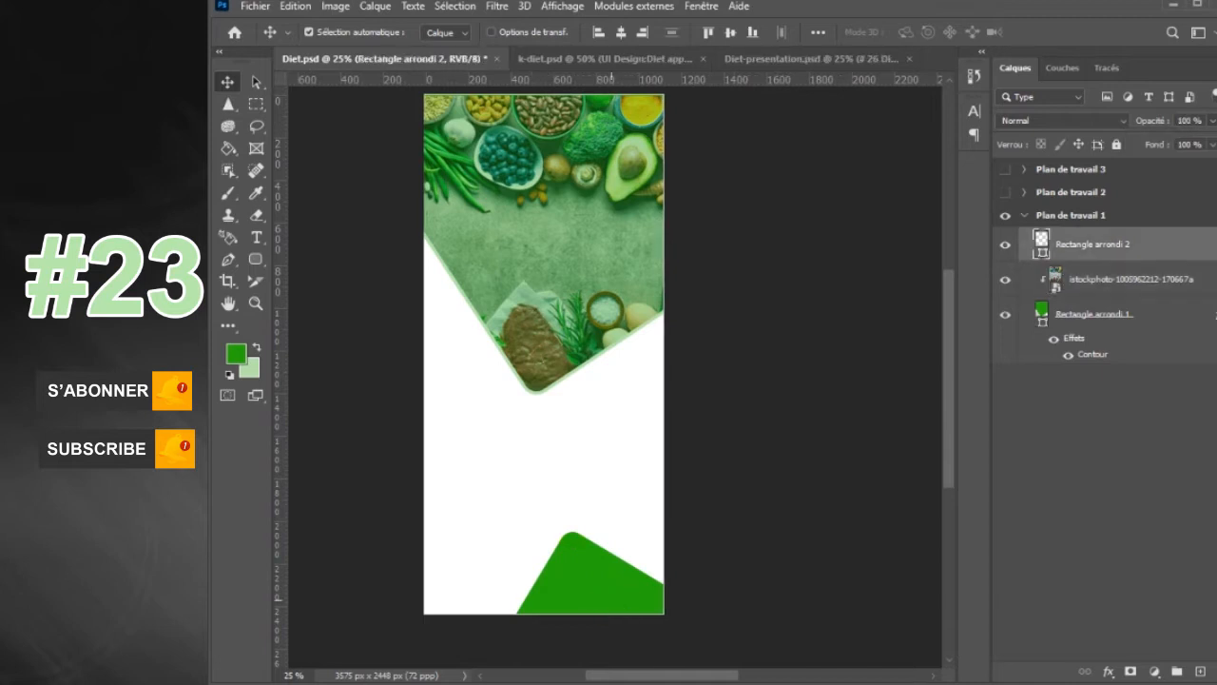
click(1200, 671)
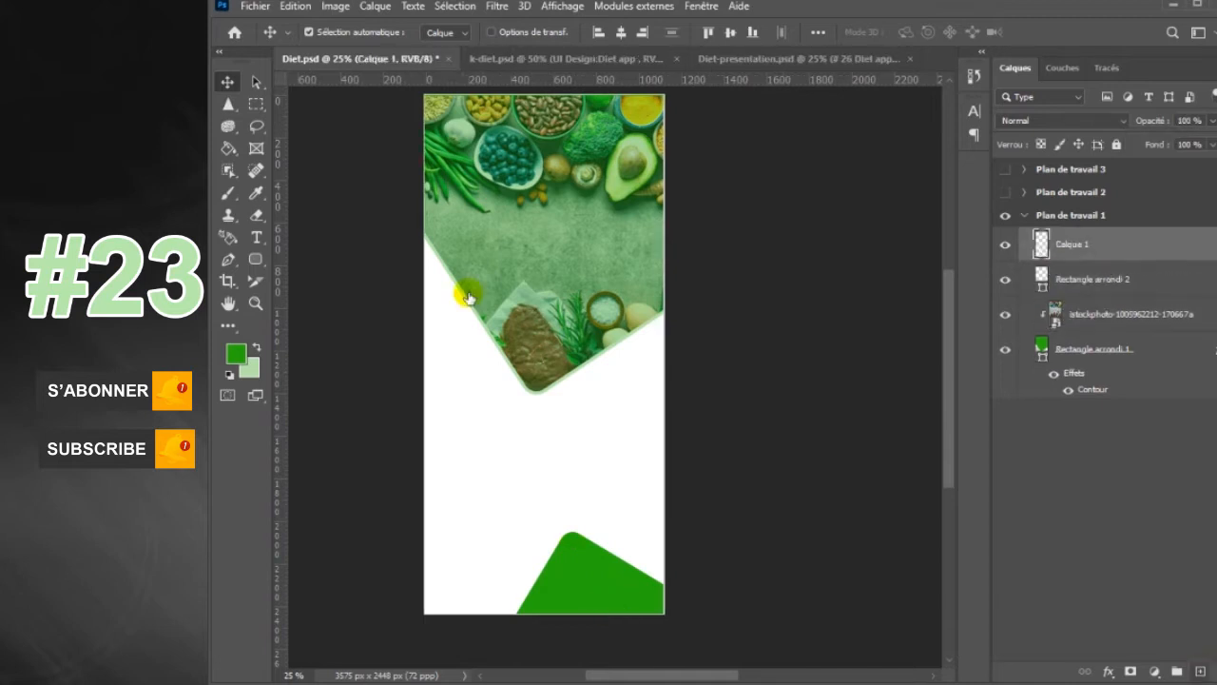
click(252, 6)
click(275, 343)
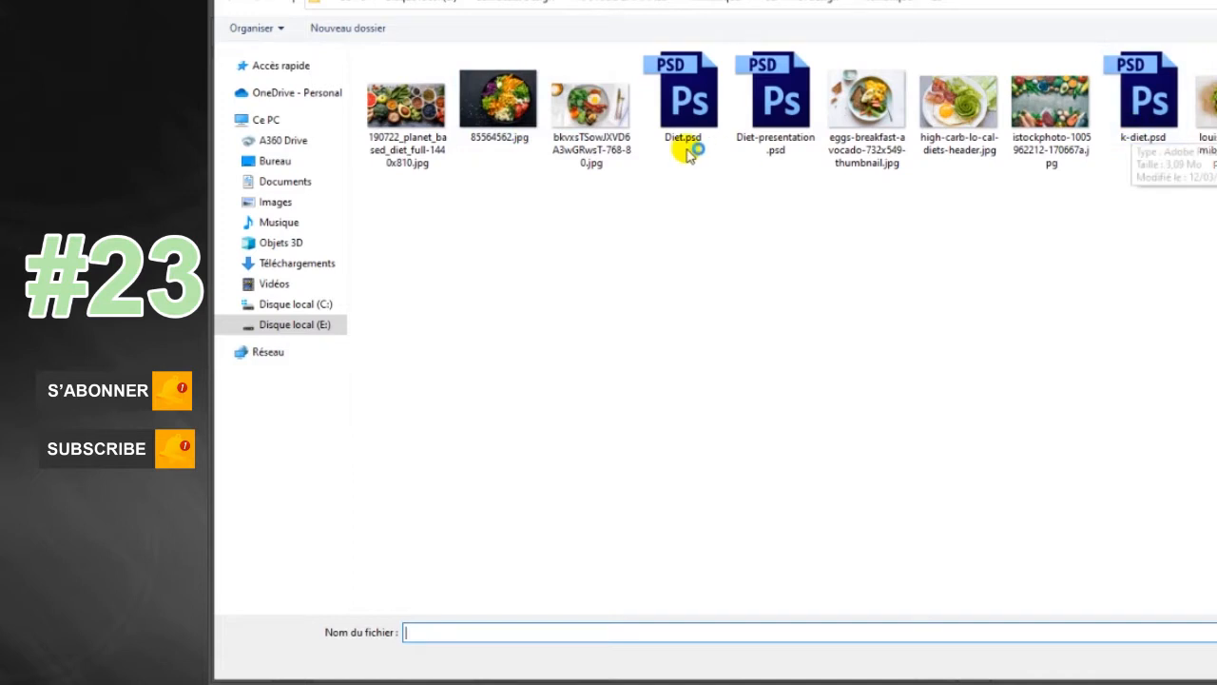
double_click(465, 116)
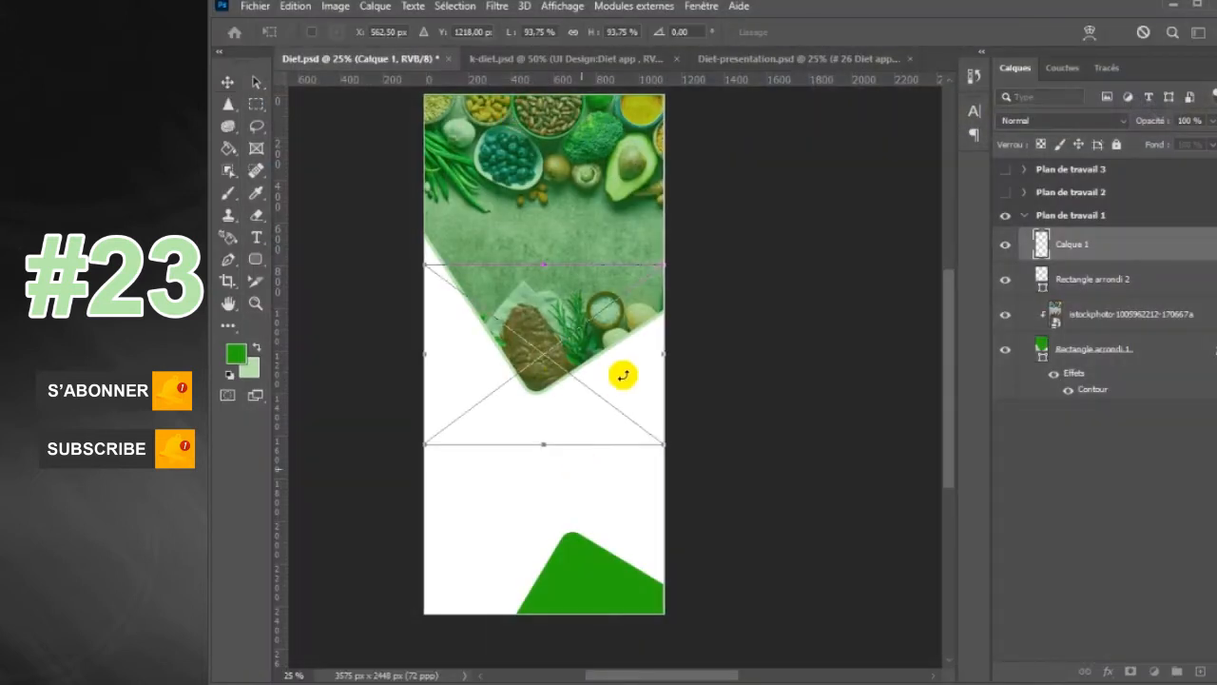
- Move the 85564562 photo over the lower green shape, commit its placement and clip it to Rectangle arrondi 2
drag(622, 373, 645, 580)
key(Return)
right_click(1119, 244)
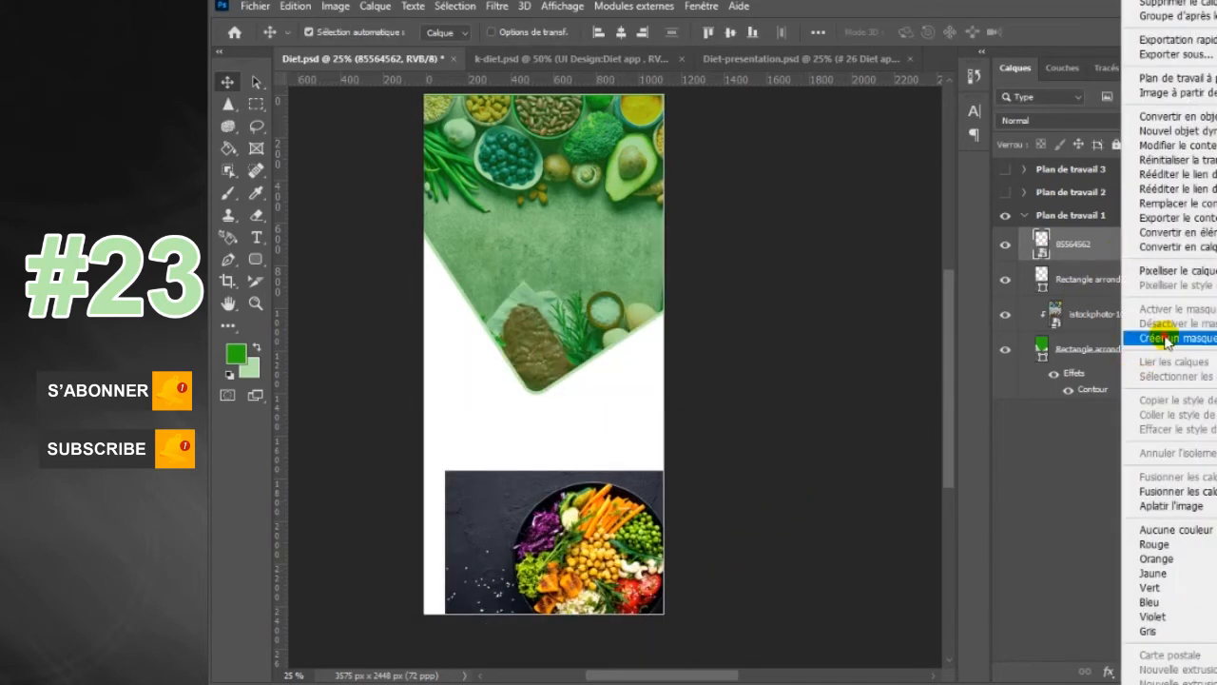
click(1155, 337)
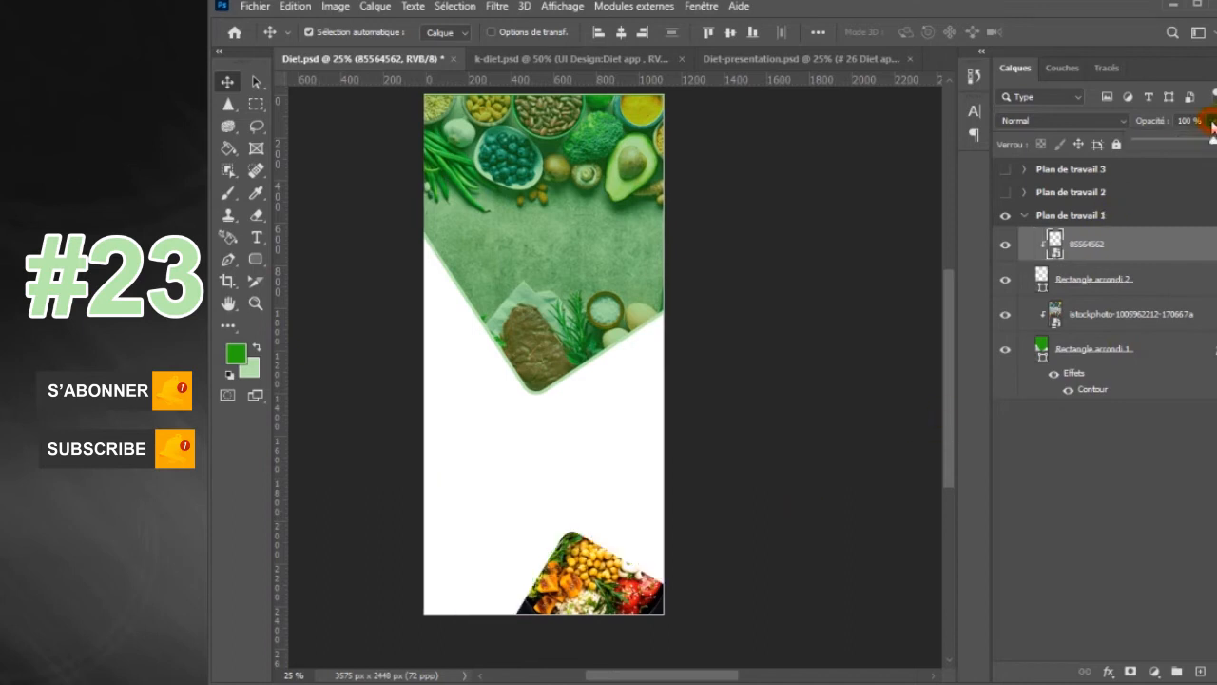
- Lower the clipped 85564562 photo's opacity to 38% and compare it with the upper food photo's opacity
drag(1177, 143, 1165, 142)
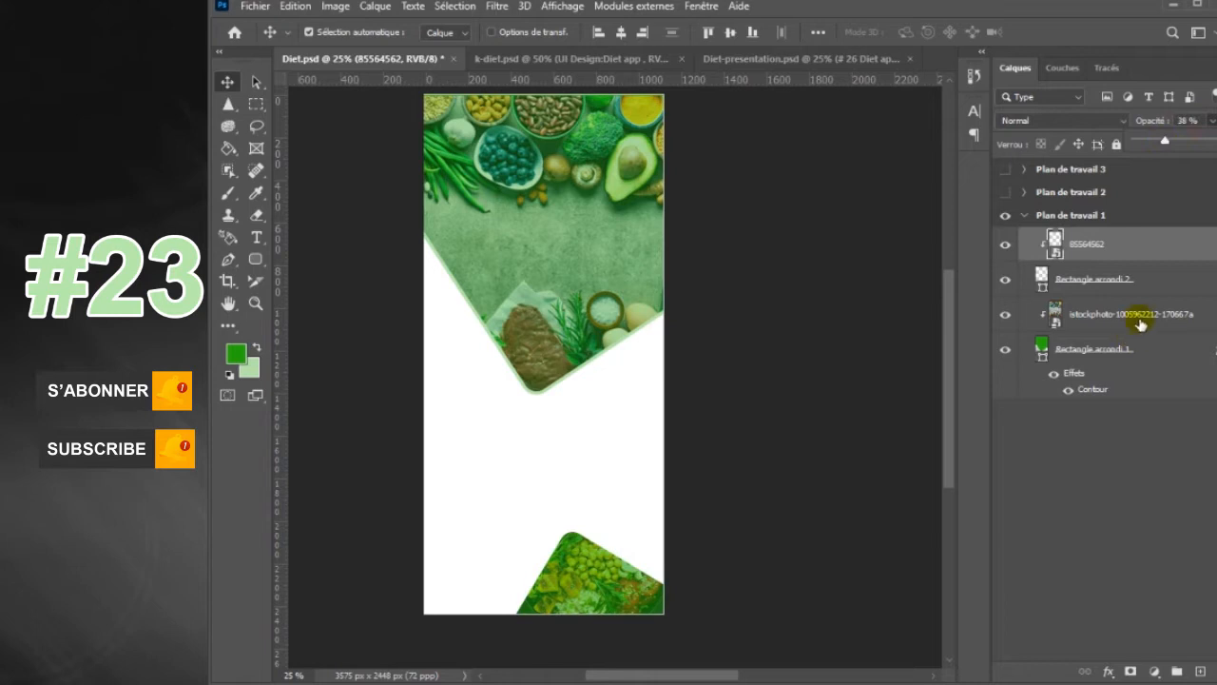
click(1154, 317)
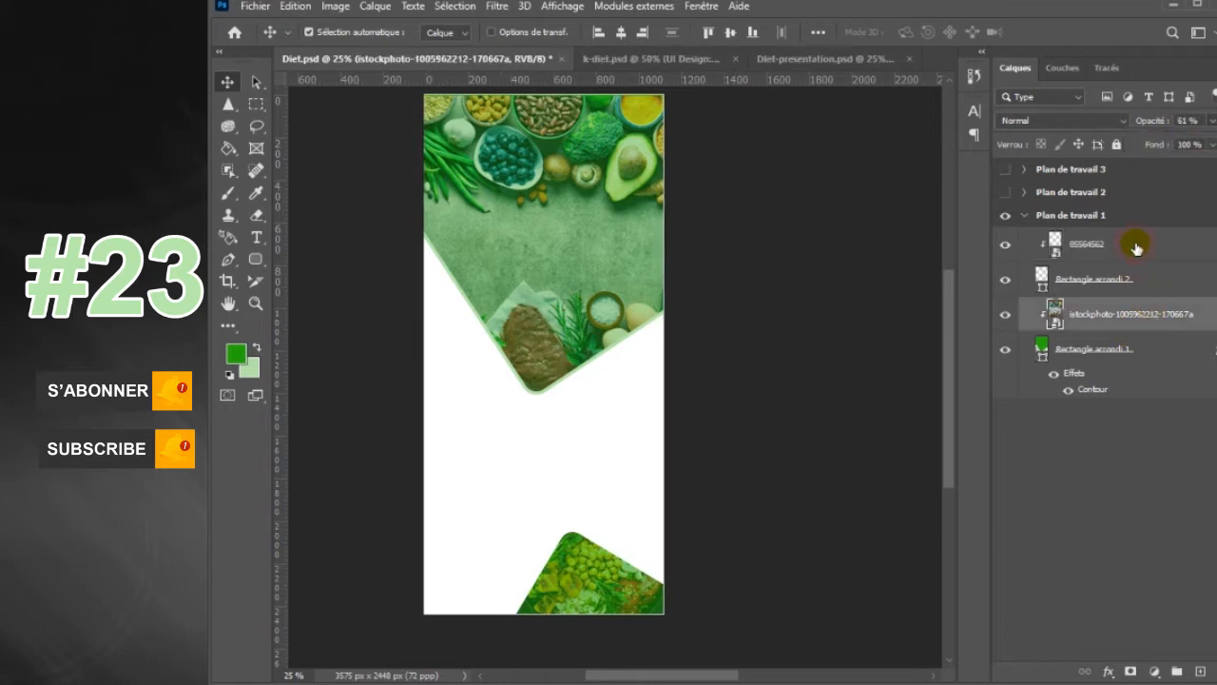
click(1136, 248)
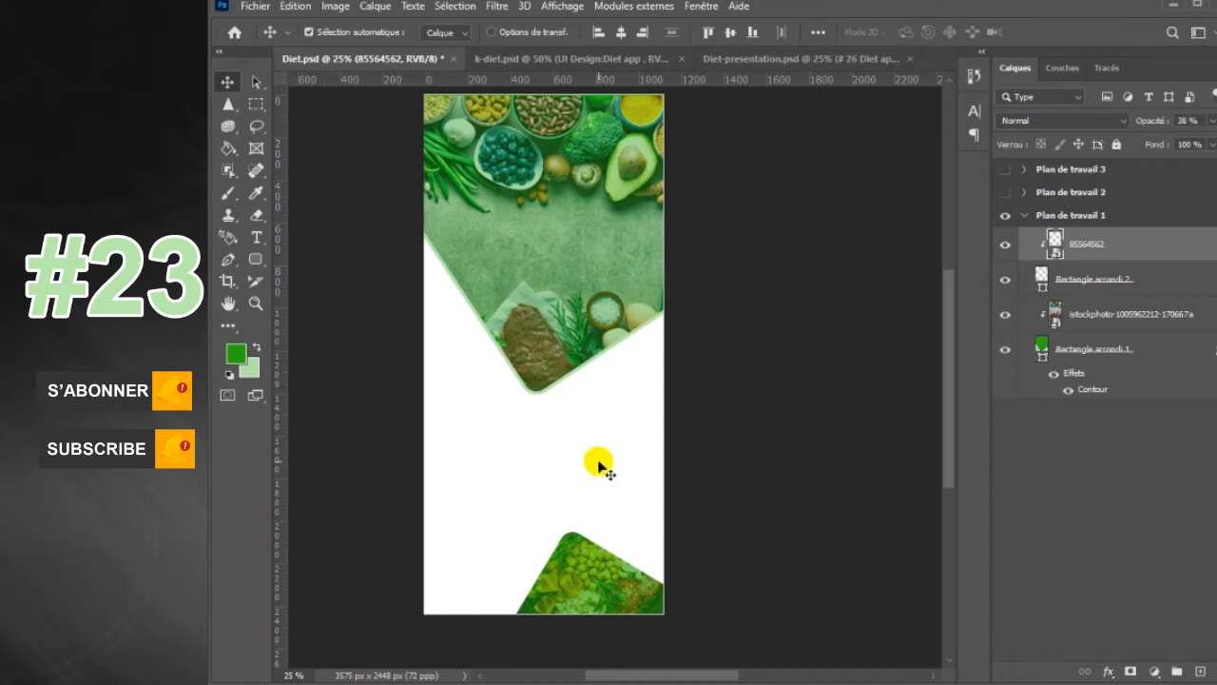
- Draw a green rounded rectangle about 343 × 128 px above the lower photo shape and place a duplicate beside it as a second button
right_click(255, 259)
click(345, 278)
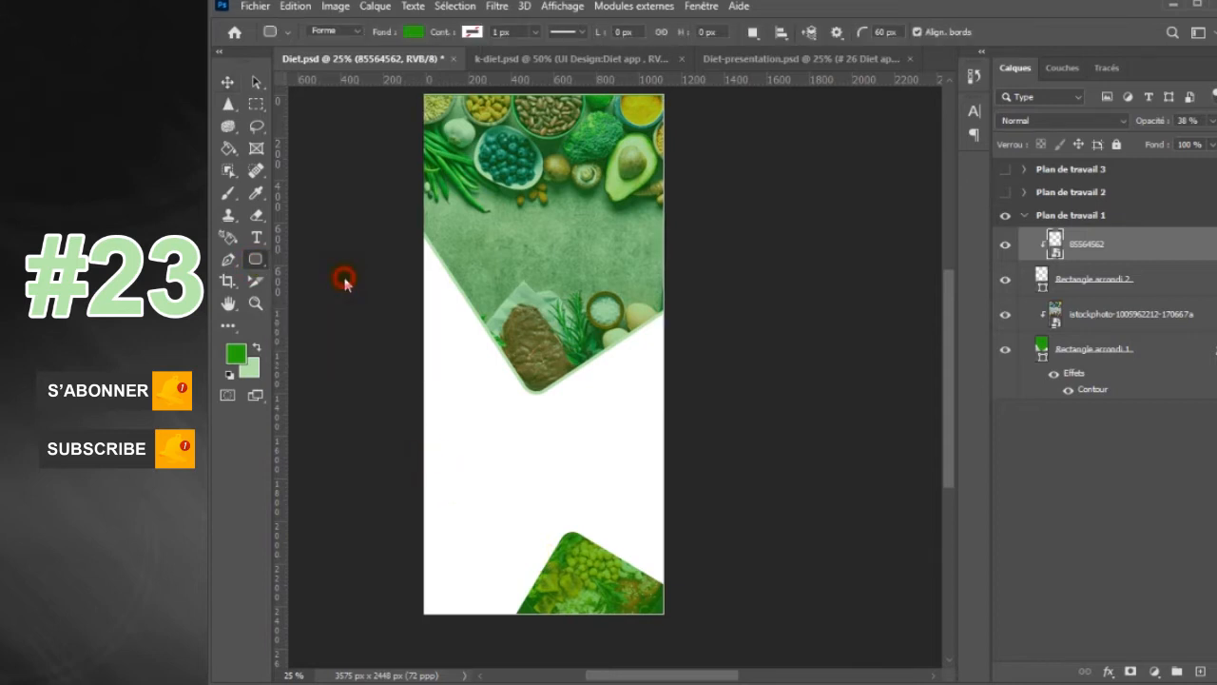
drag(443, 479, 514, 505)
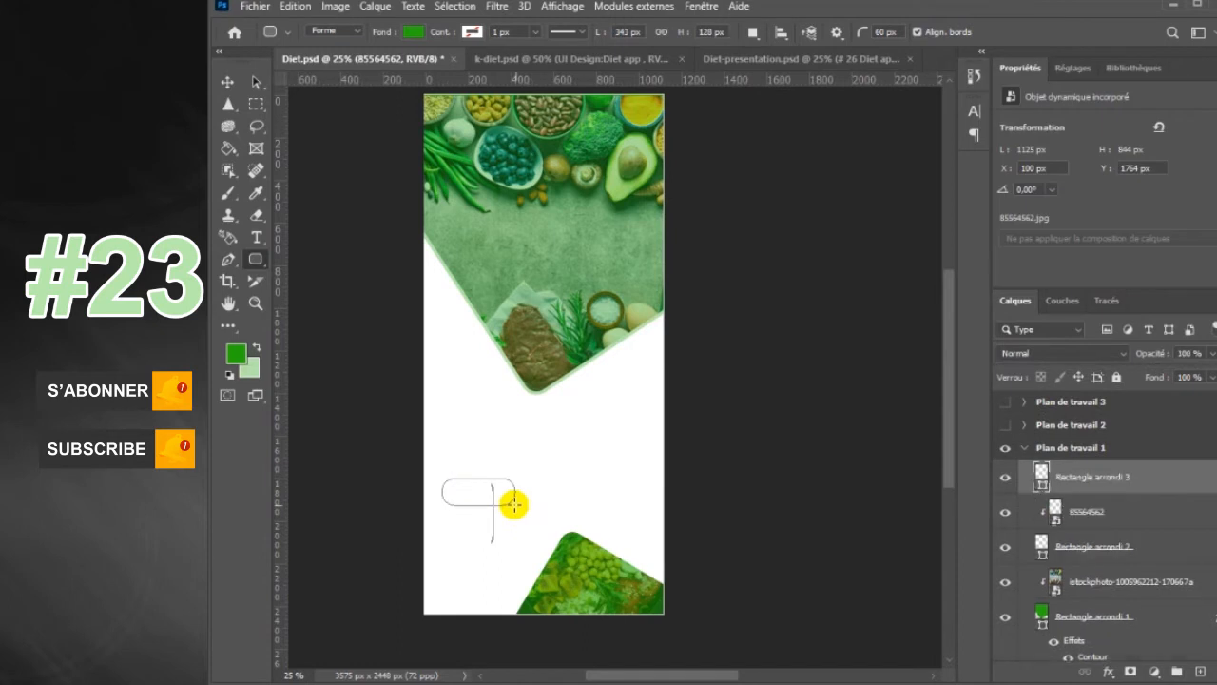
click(227, 82)
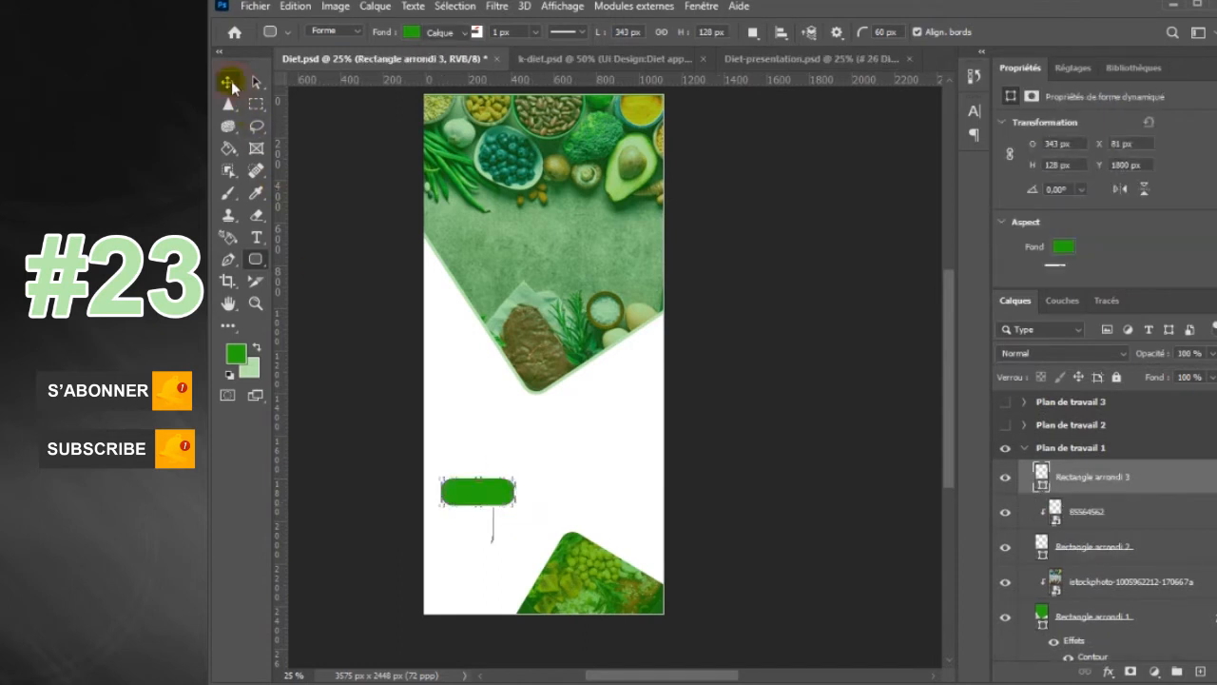
click(687, 16)
click(761, 445)
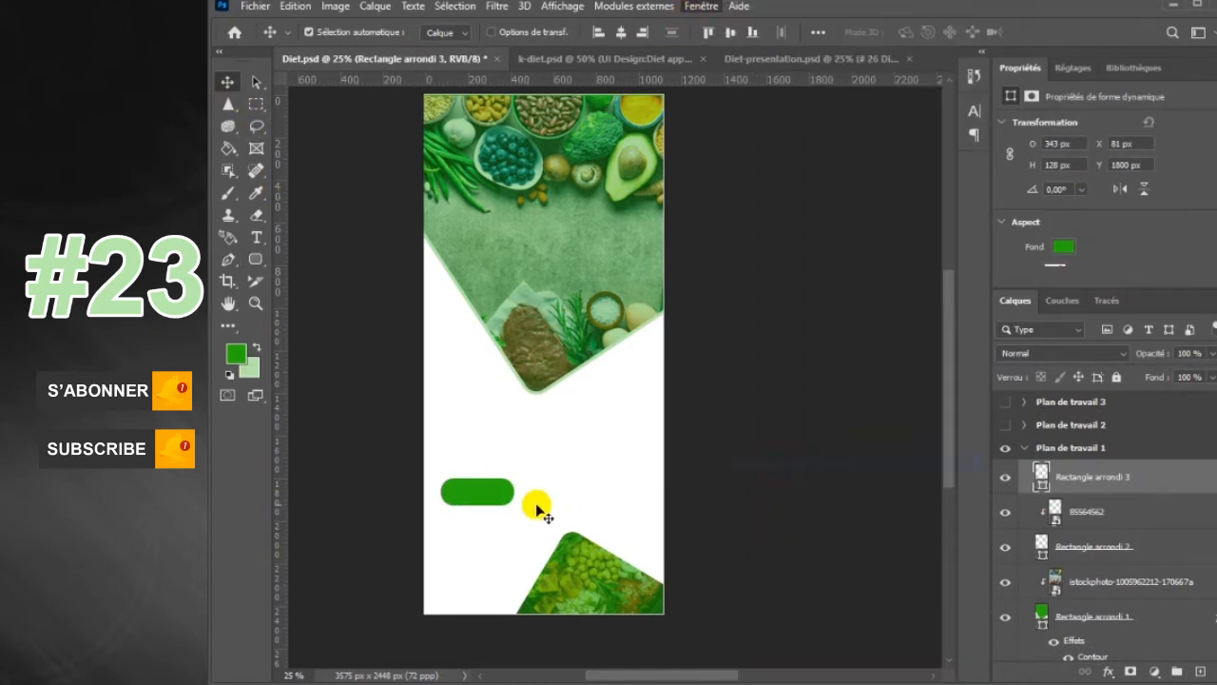
mouse_move(493, 493)
mouse_down()
mouse_move(604, 500)
mouse_move(503, 501)
mouse_up()
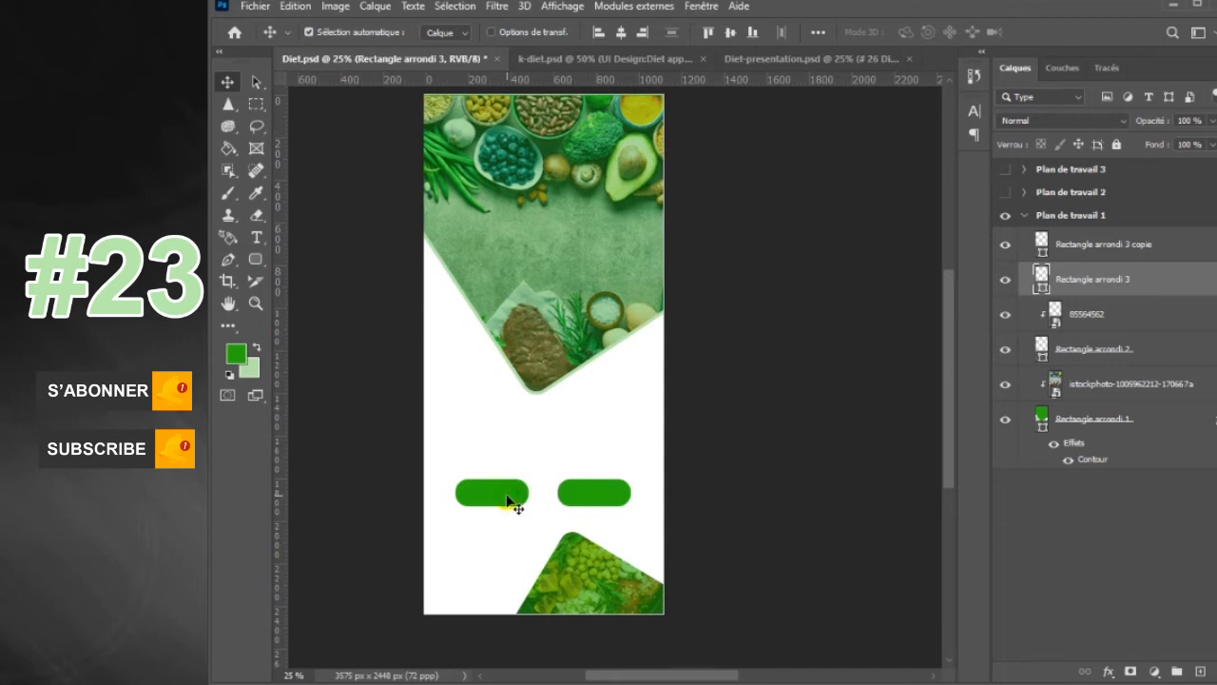
- Fill the left button shape, Rectangle arrondi 3, with the recently used light green
click(412, 33)
click(412, 37)
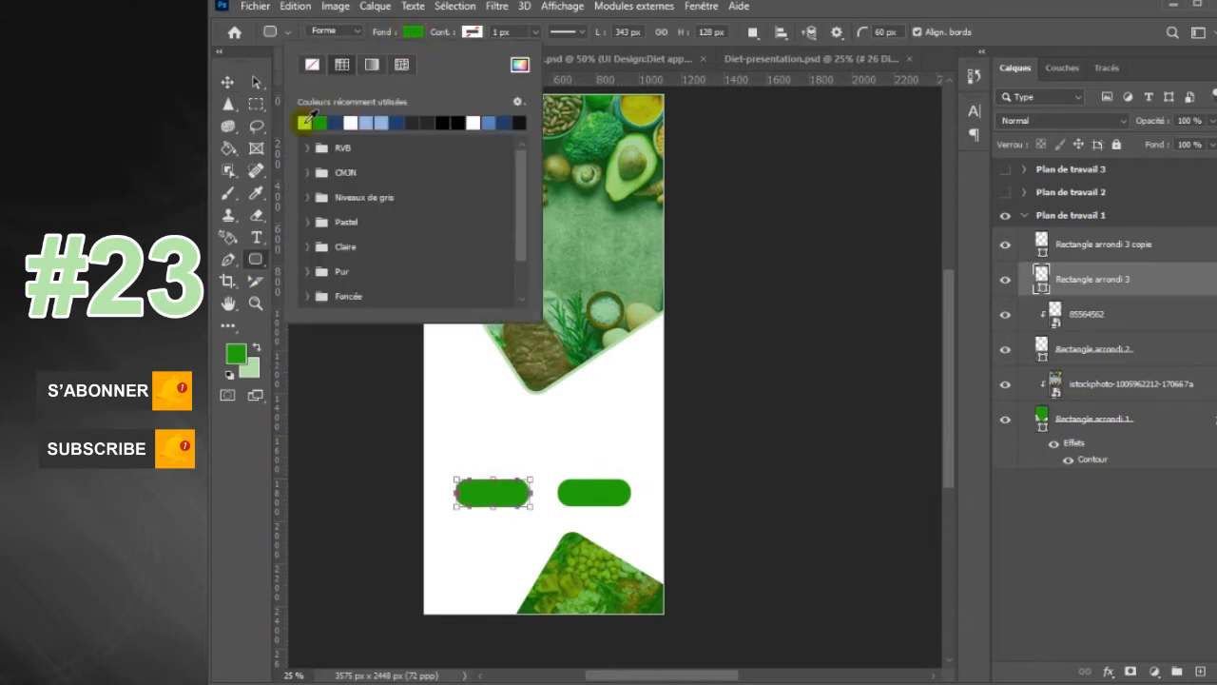
click(305, 120)
click(414, 34)
click(226, 84)
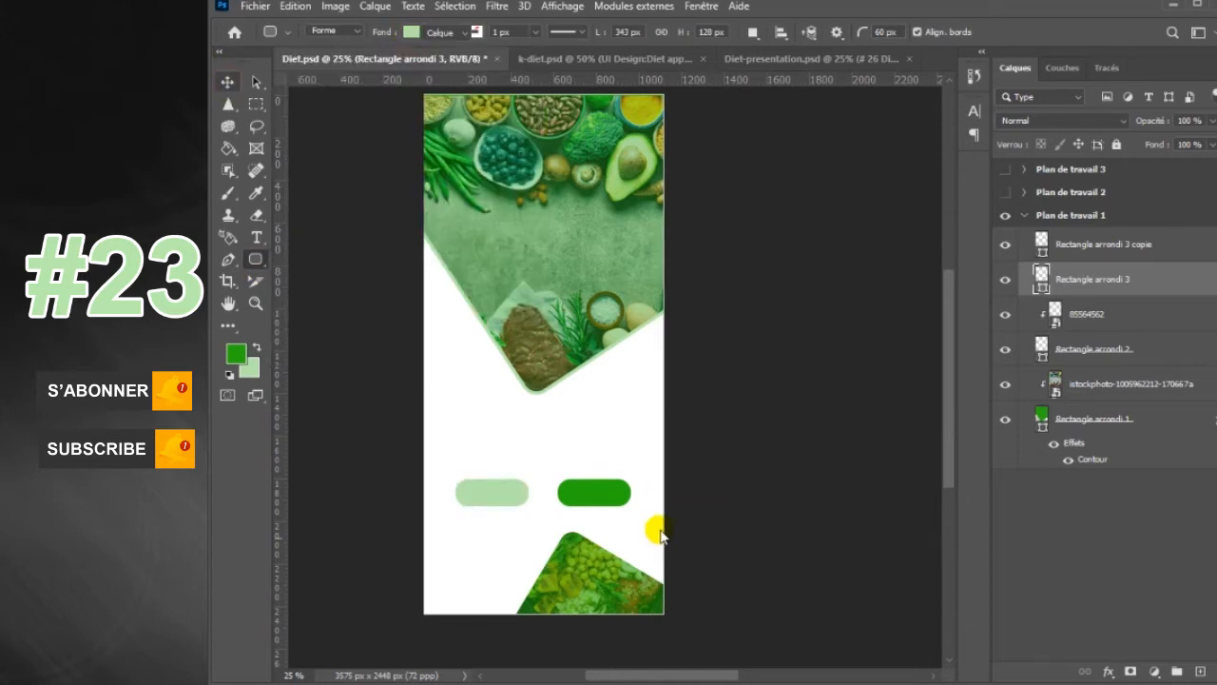
- Add a 16 px outside light green stroke to Rectangle arrondi 2
click(616, 597)
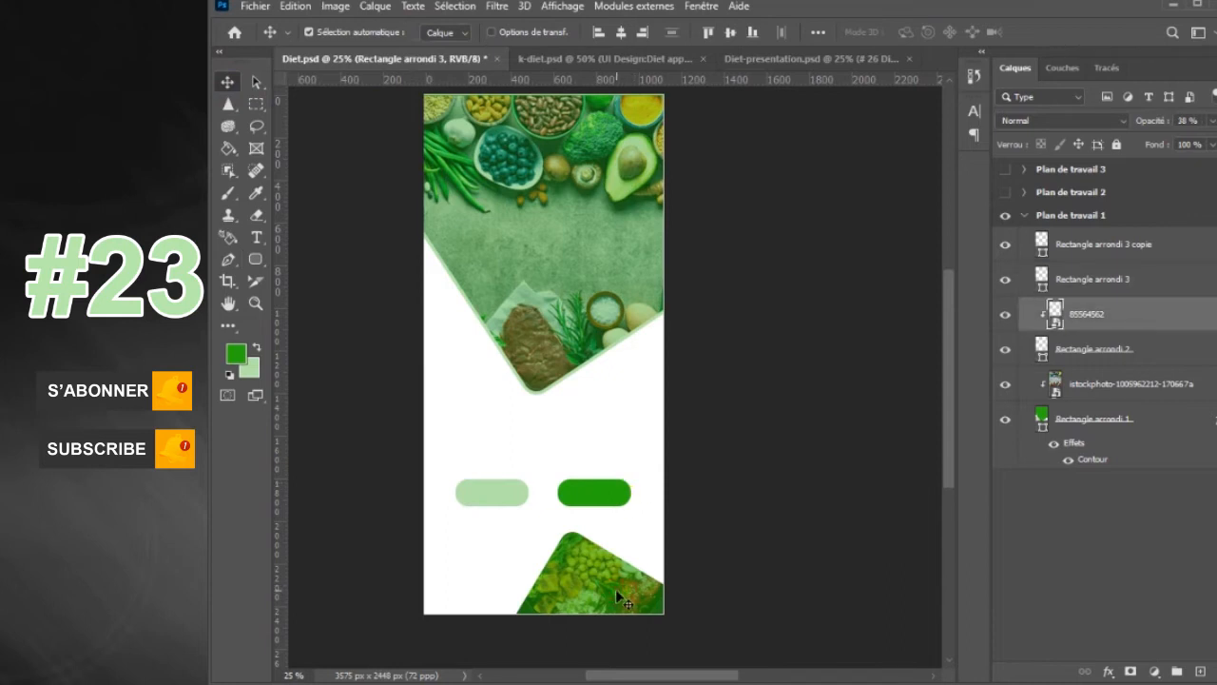
click(1167, 350)
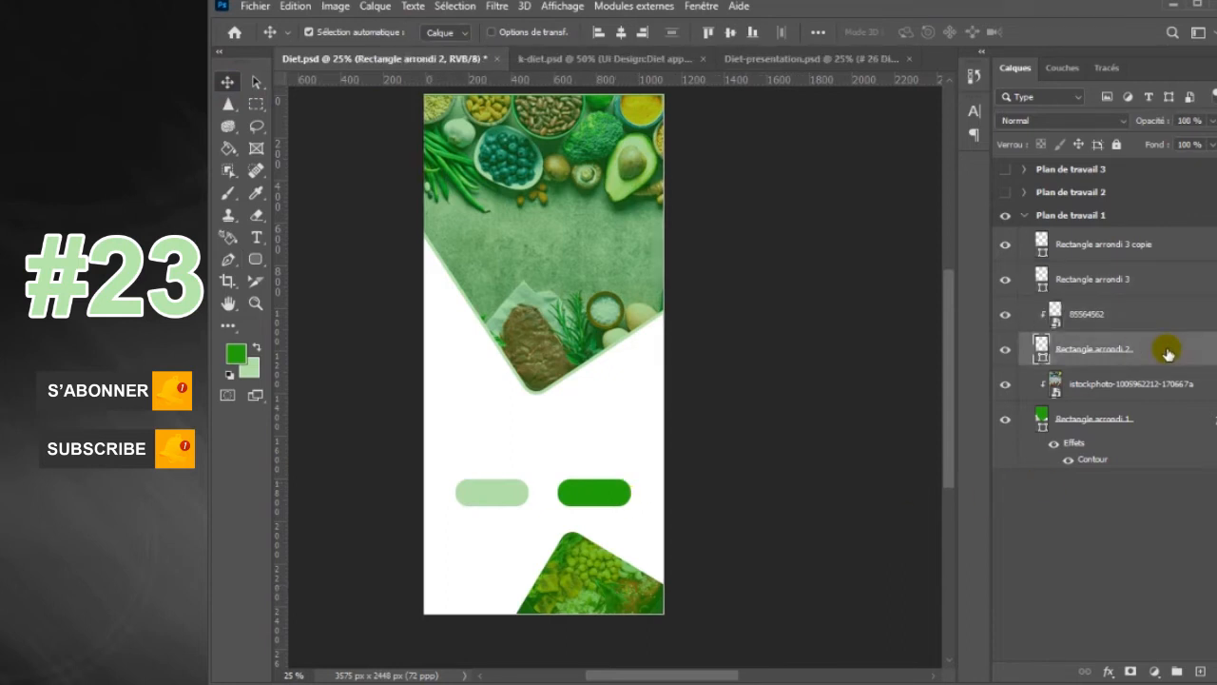
double_click(1167, 353)
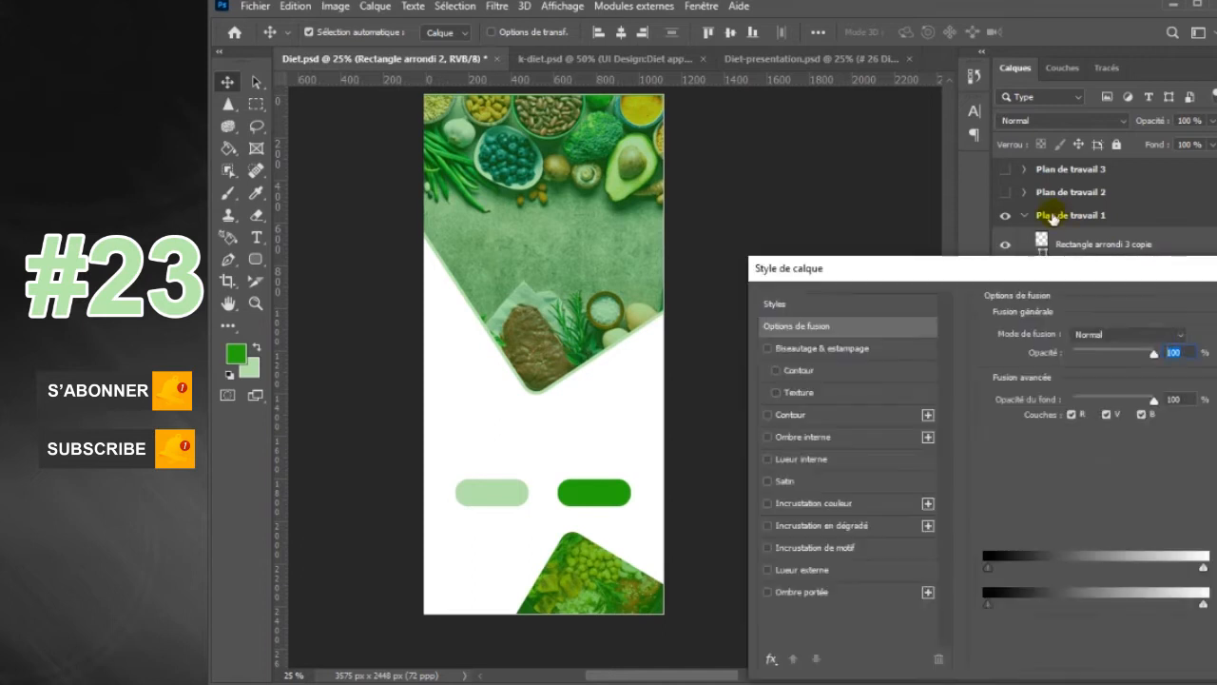
drag(1081, 269, 808, 68)
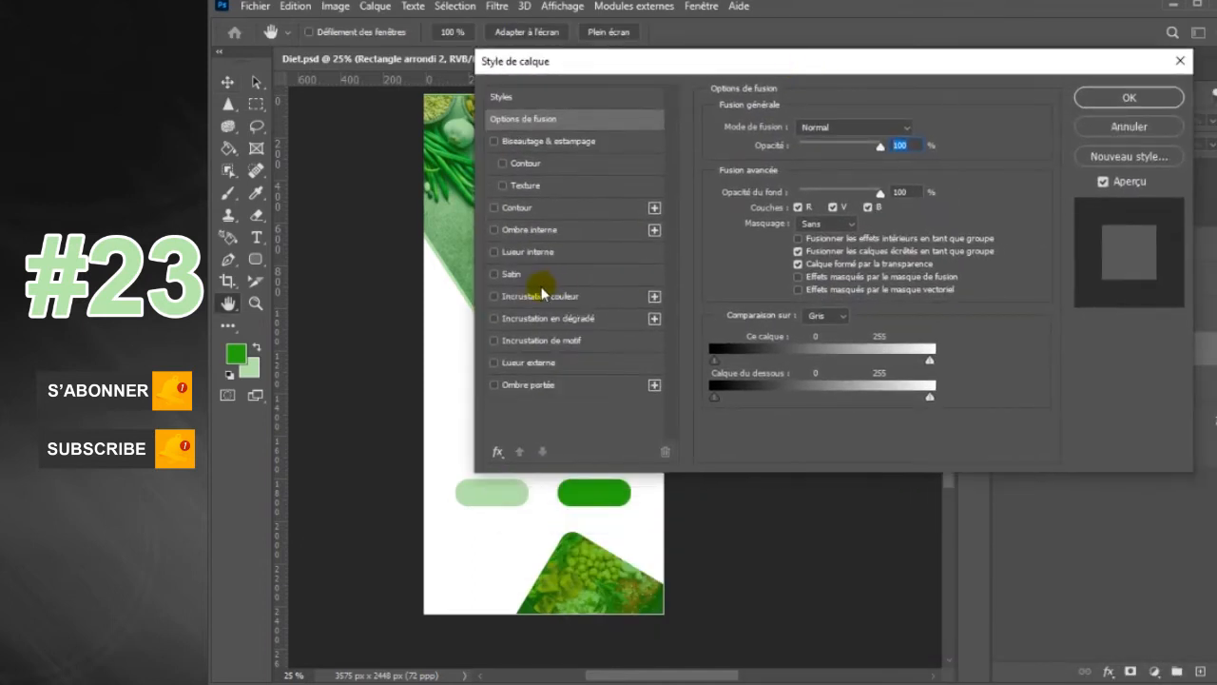
click(561, 206)
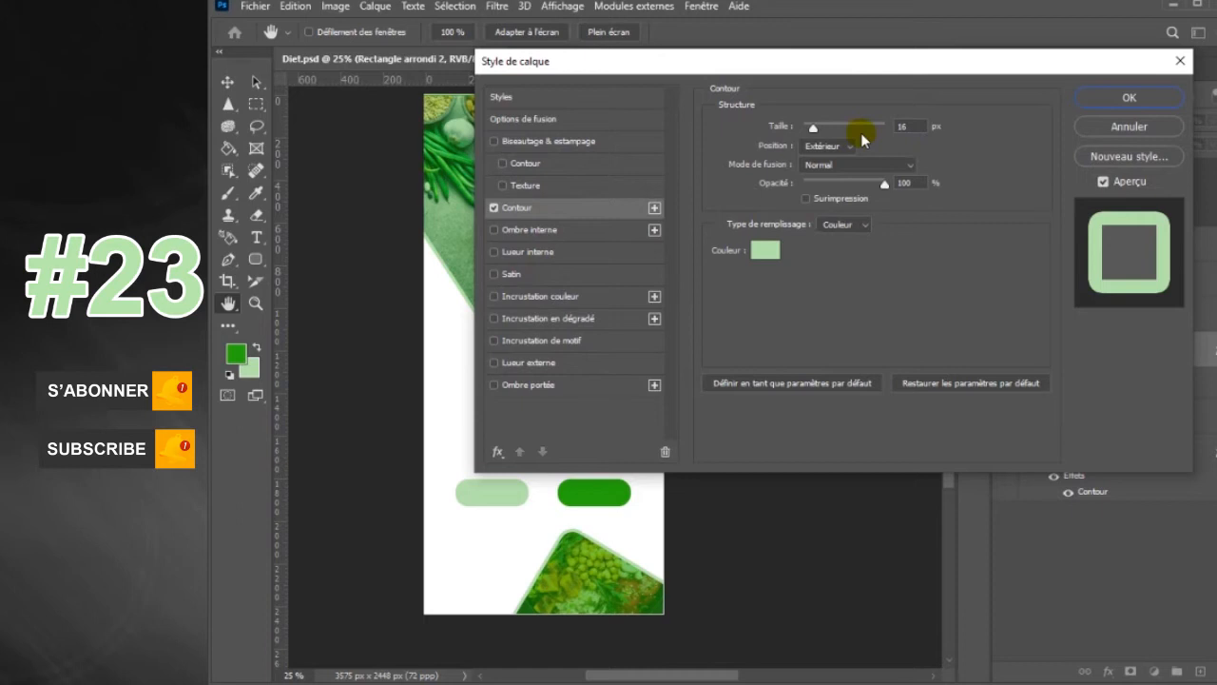
click(1130, 97)
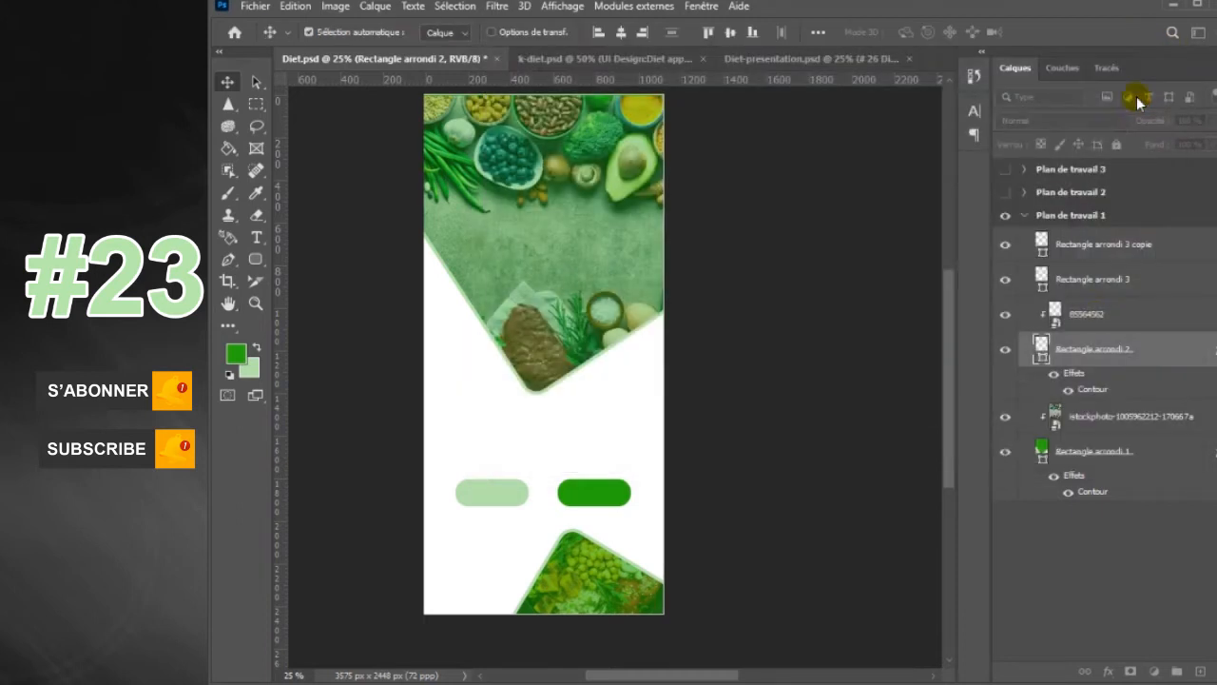
- Raise the opacity of the 85564562 photo to about 53%
click(1119, 320)
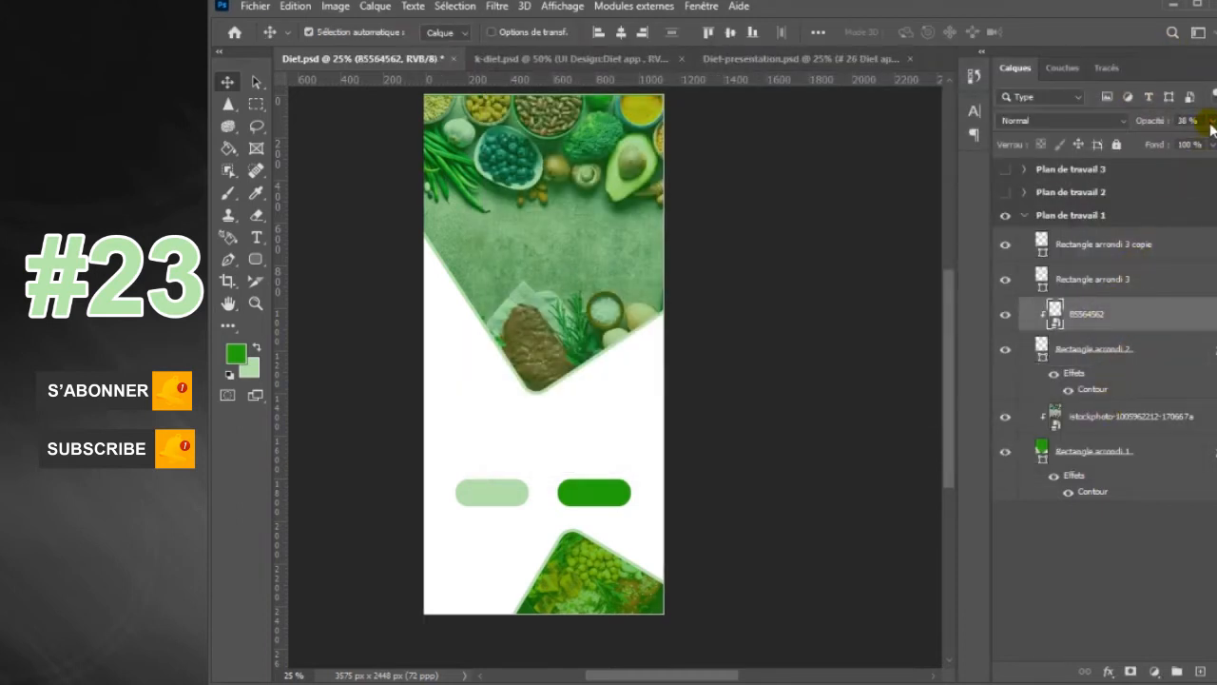
drag(1183, 142, 1204, 143)
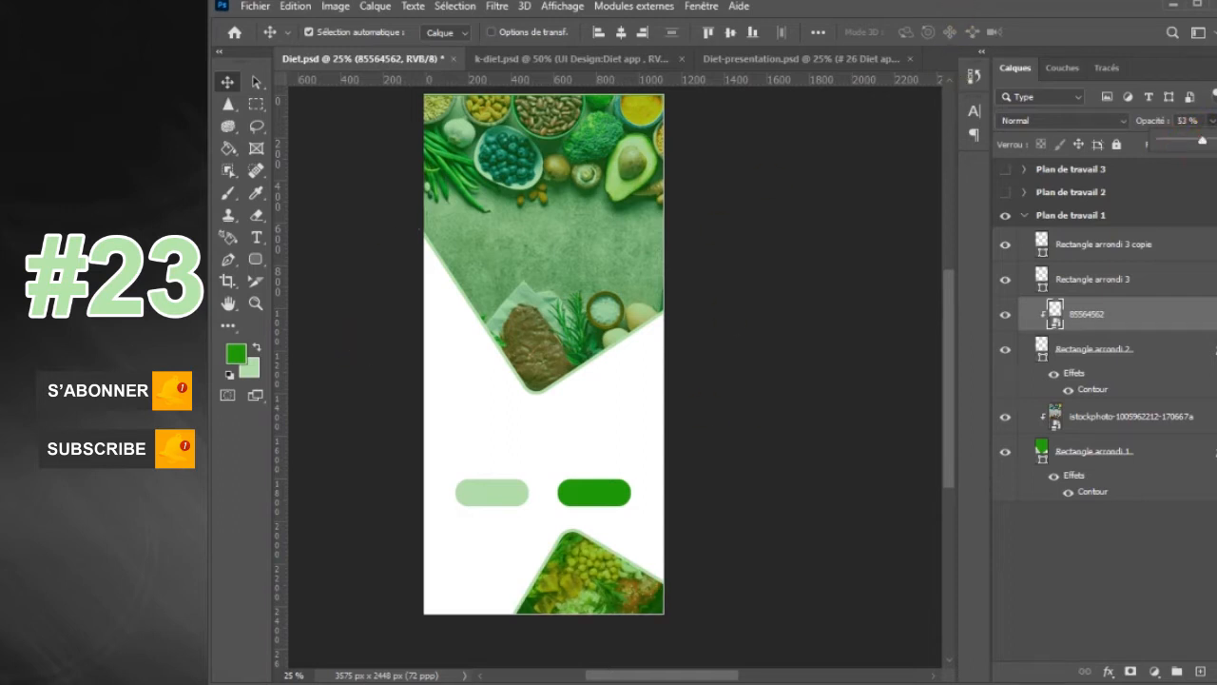
- Add the white headline "Best tips for your diet" over the upper photo and label the two buttons Login and Sign up
click(256, 236)
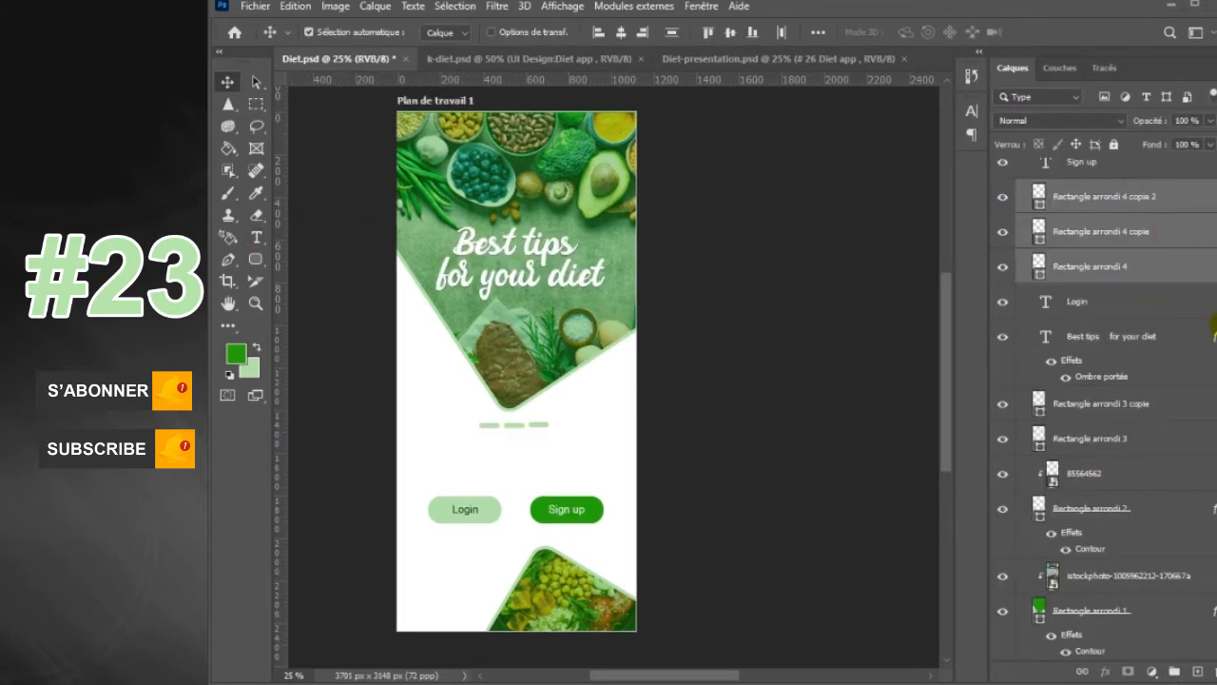
click(779, 255)
scroll(1018, 223, up, 3)
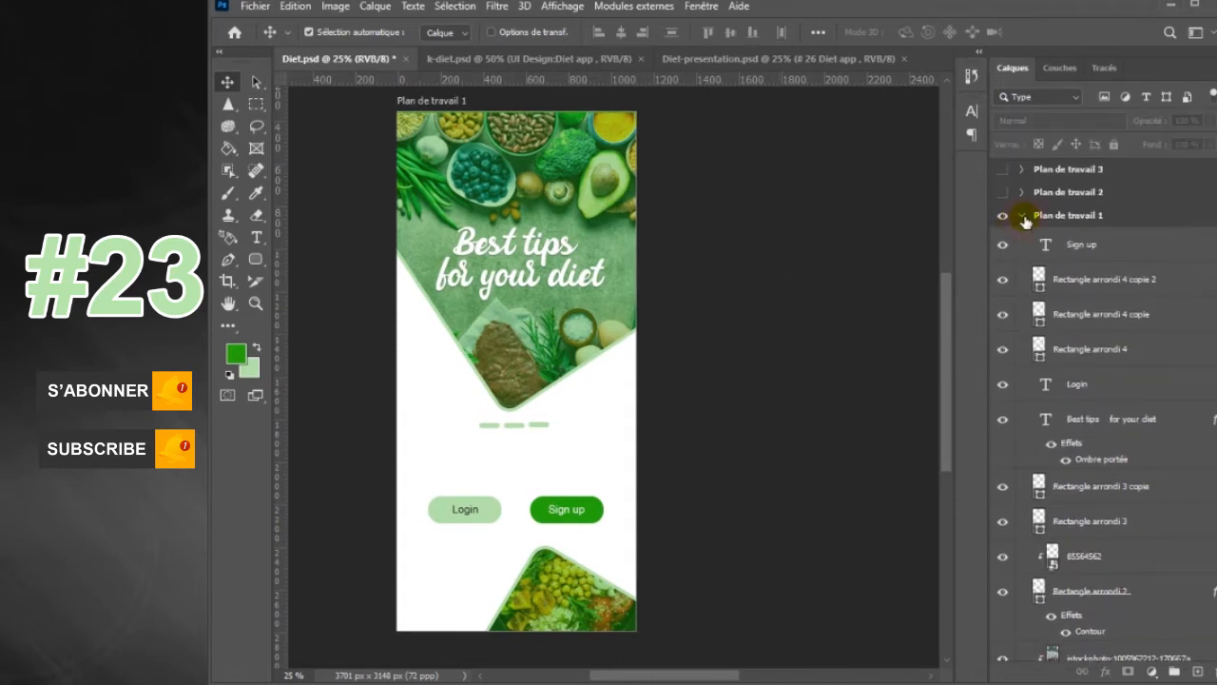
- Collapse Plan de travail 1, then make the hidden Plan de travail 2 artboard visible and select it
click(1022, 216)
click(1002, 192)
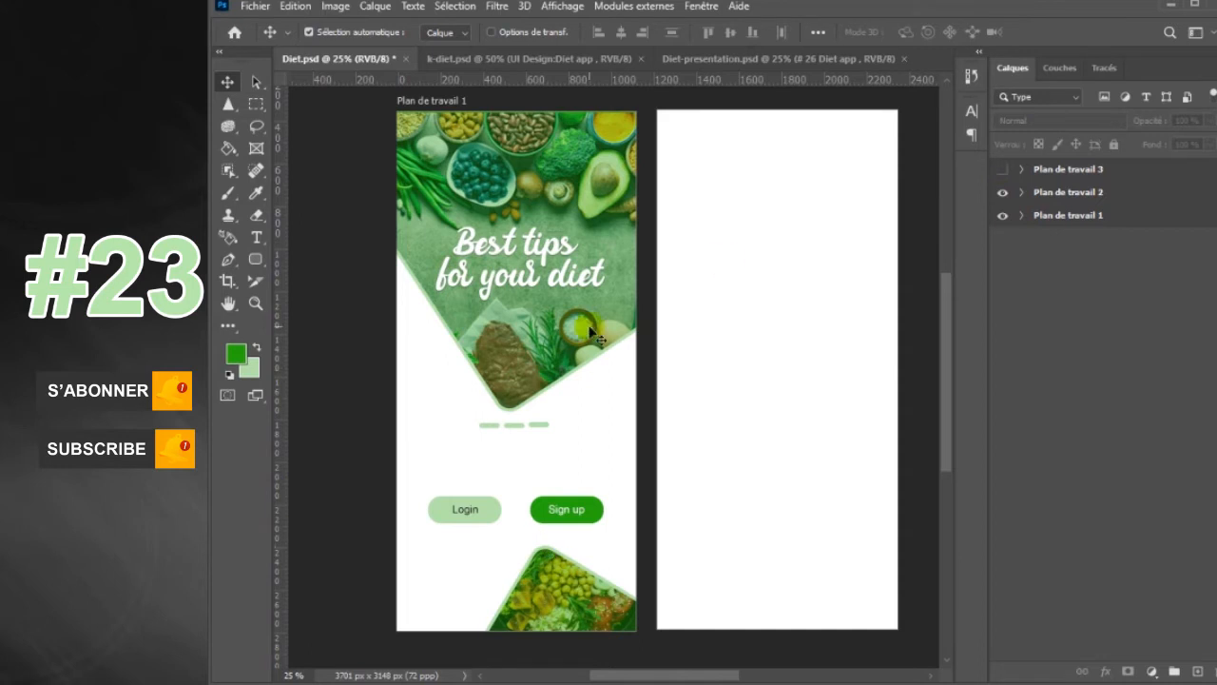
click(1108, 193)
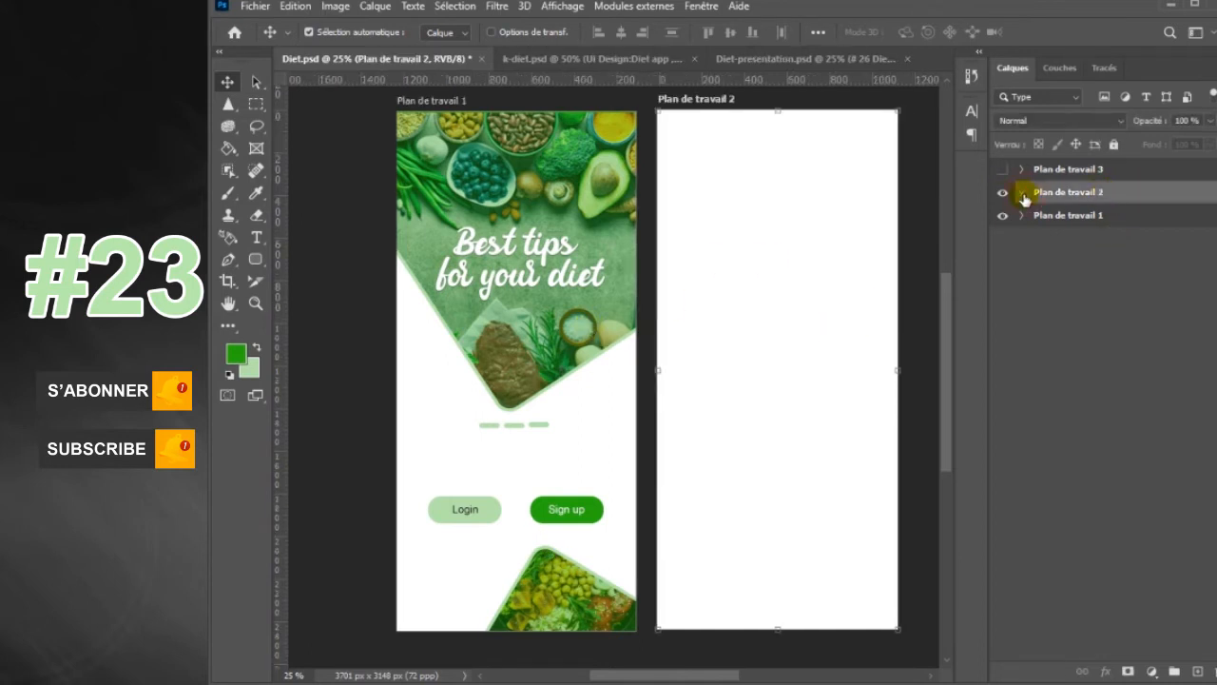
- Draw a green rounded rectangle about 727 × 1000 px in the lower middle of Plan de travail 2
click(255, 259)
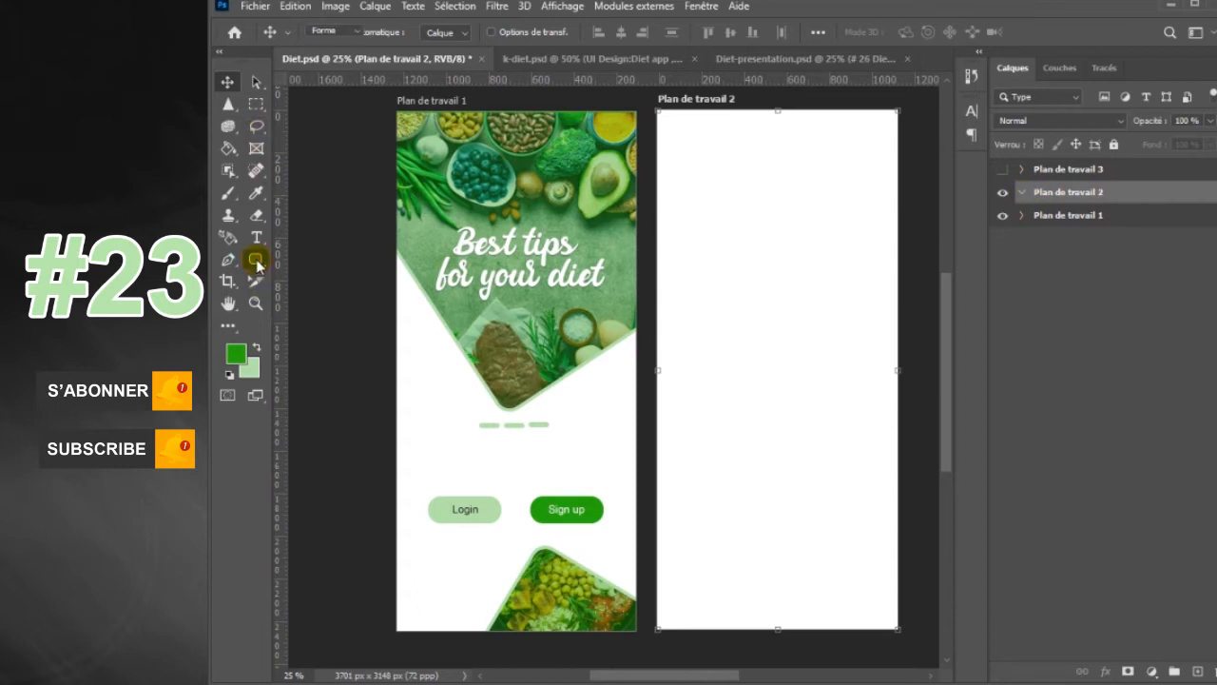
click(330, 260)
drag(717, 298, 870, 509)
click(227, 81)
- Duplicate the rounded rectangle above the original and scale the copy to about 50.76%
drag(806, 412, 791, 243)
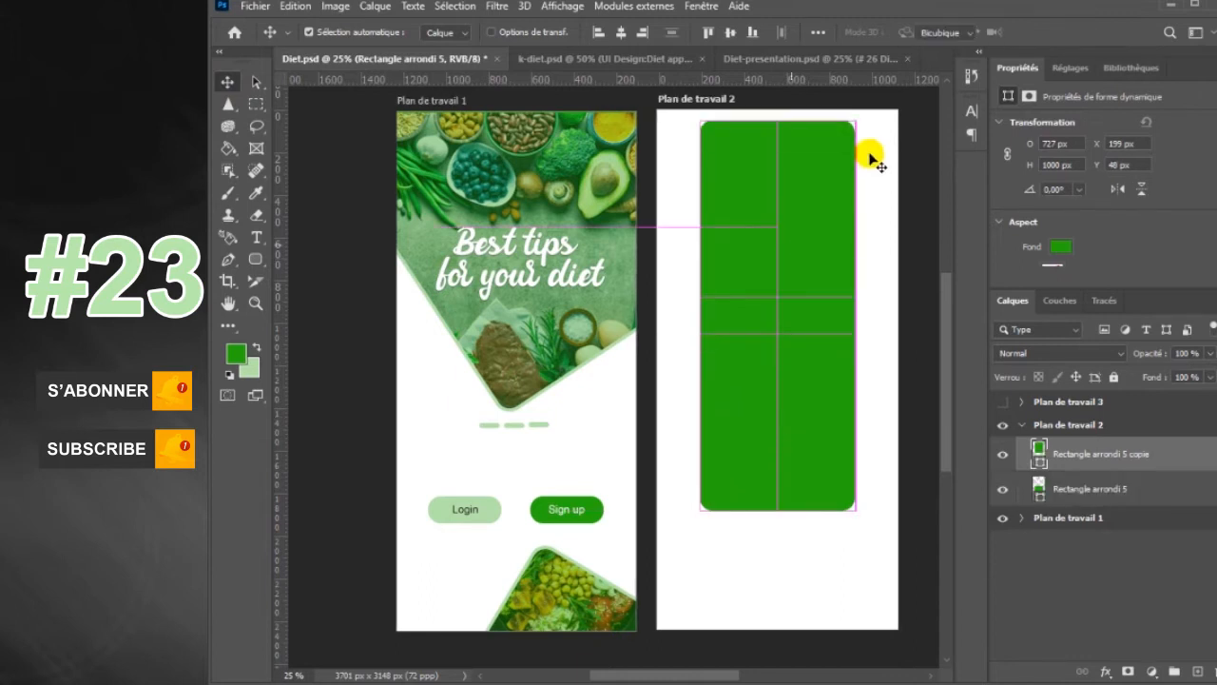
key(ctrl+t)
drag(855, 120, 816, 173)
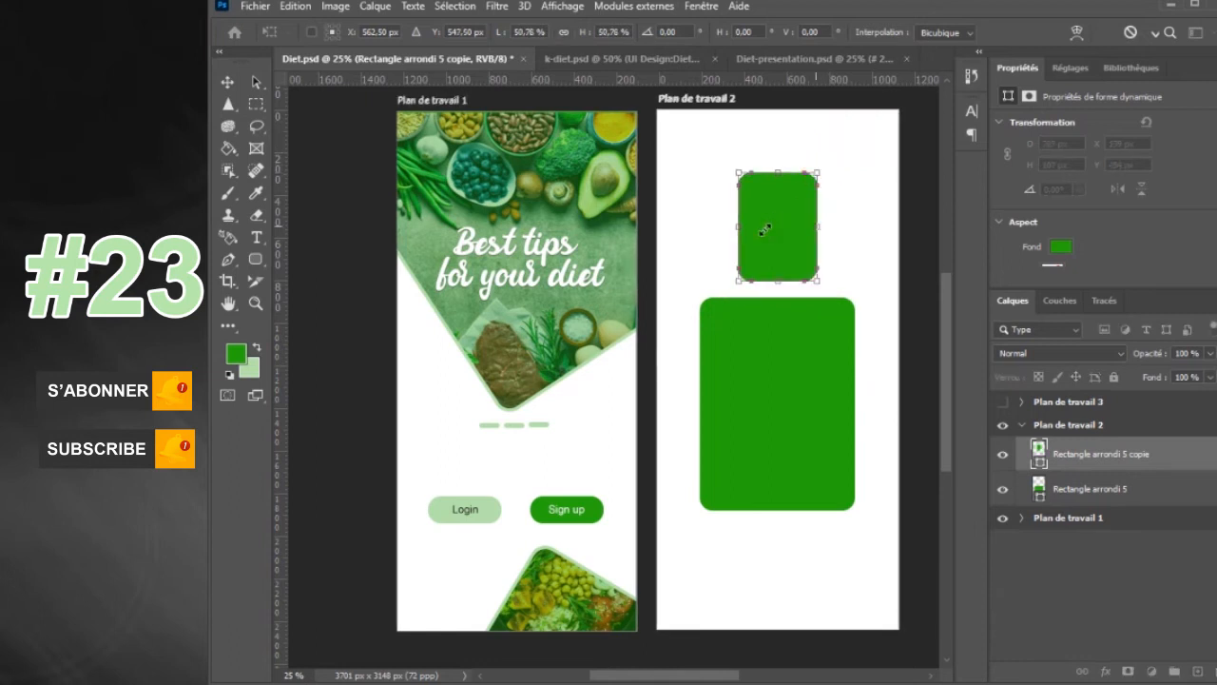
drag(777, 228, 786, 572)
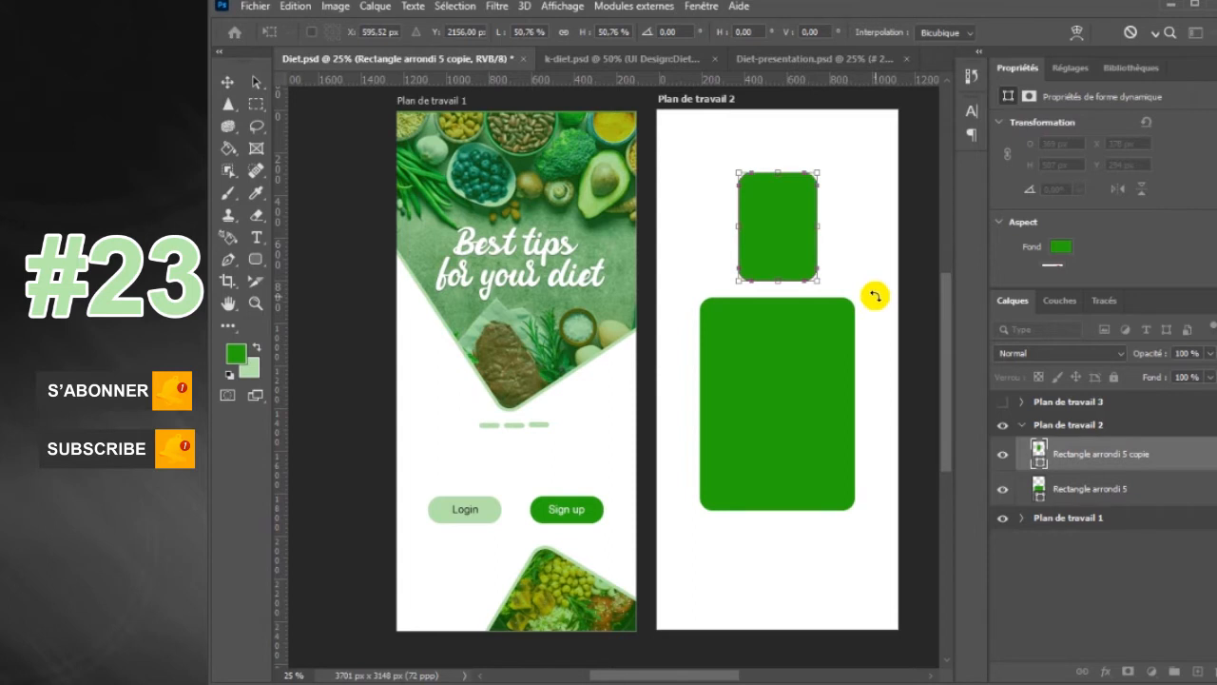
key(Return)
- Select Rectangle arrondi 5 and hide the Properties panel to make room for the layer list
click(1089, 489)
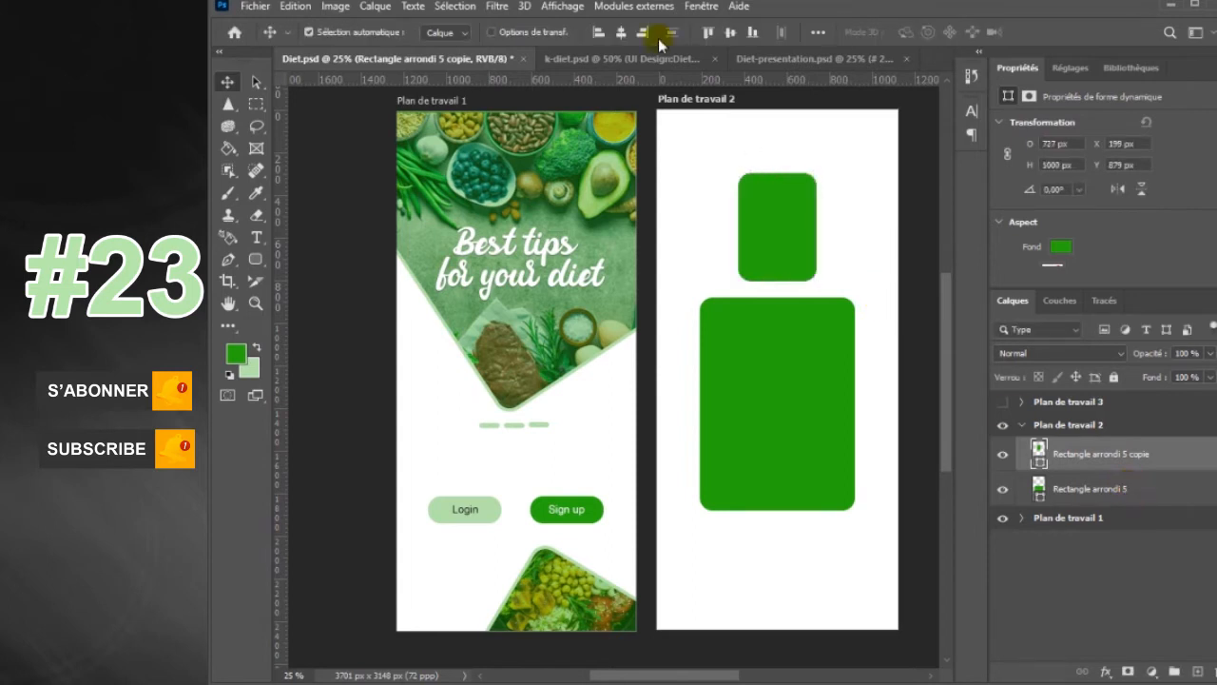
click(703, 7)
click(775, 458)
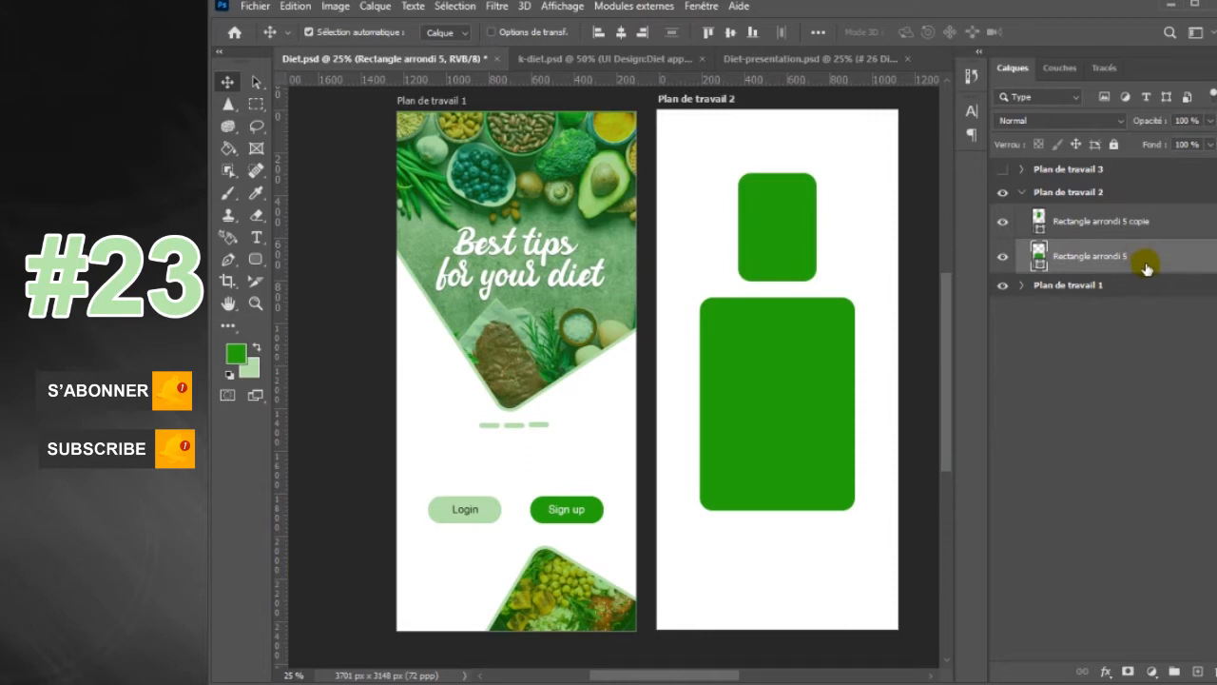
click(1164, 225)
double_click(1164, 225)
click(1178, 127)
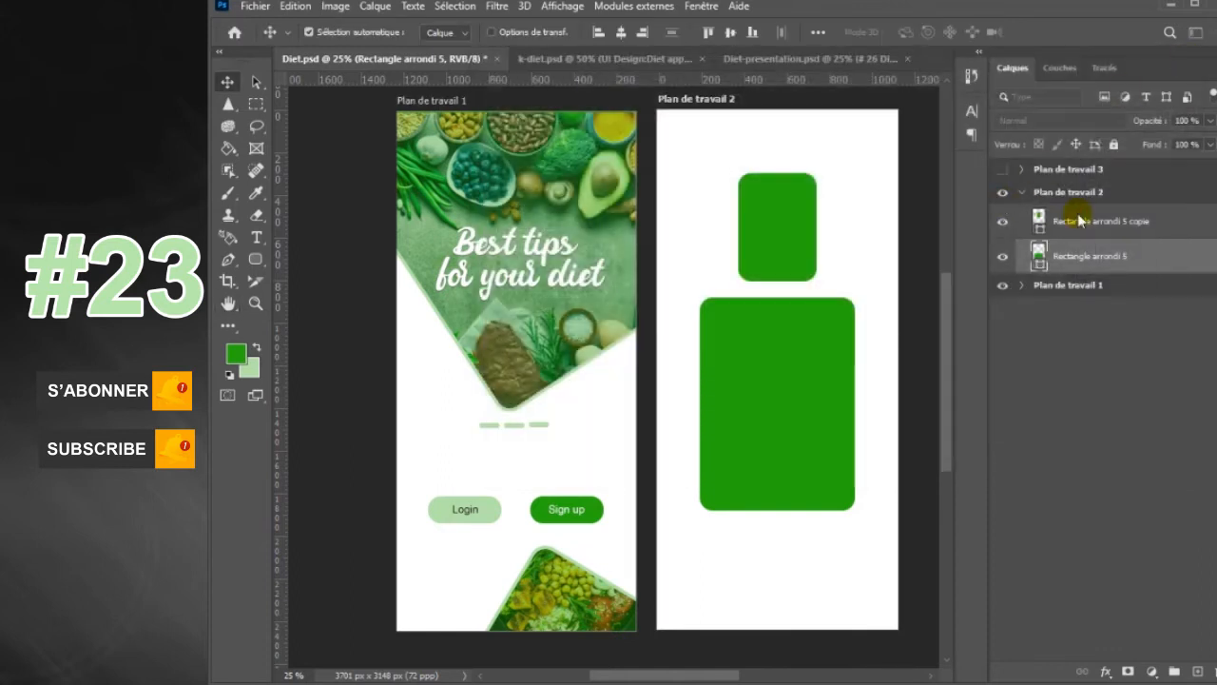
- Duplicate the small upper rectangle twice, placing one copy partly off each side of the artboard beside the large rectangle
click(1080, 220)
drag(875, 423, 909, 403)
click(793, 295)
drag(790, 251, 669, 428)
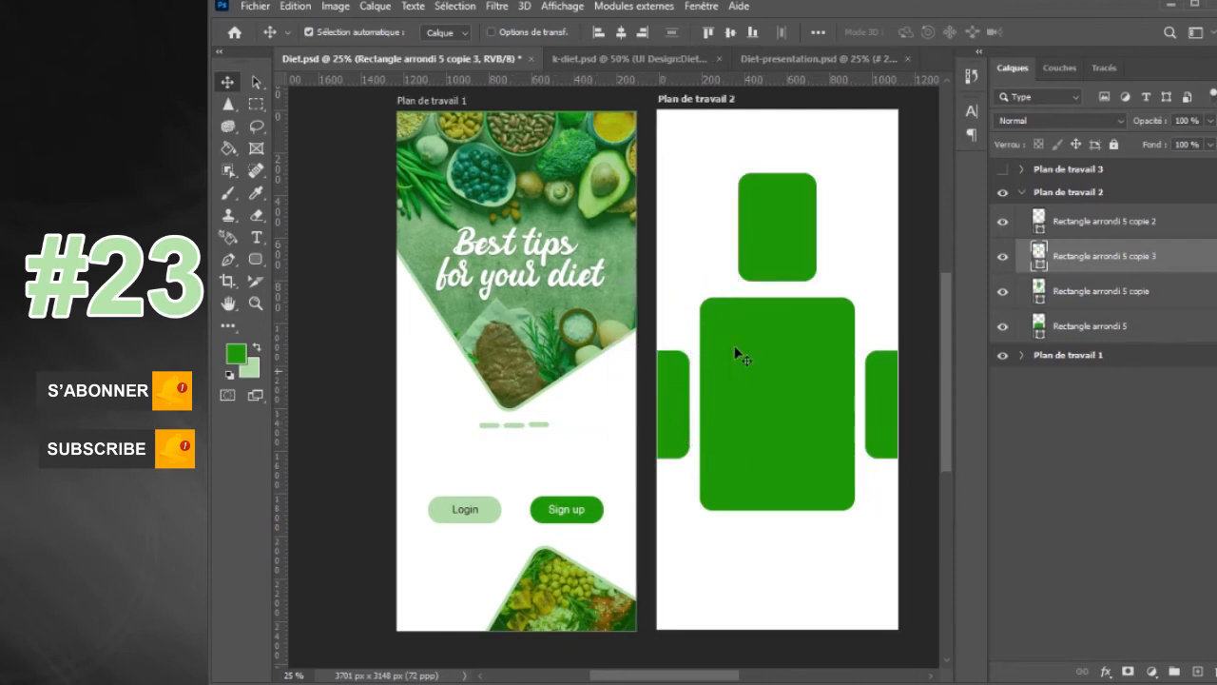
- Move the small upper rectangle left and widen it to about 649 px, with a duplicate beside it running off the artboard
drag(789, 267, 727, 254)
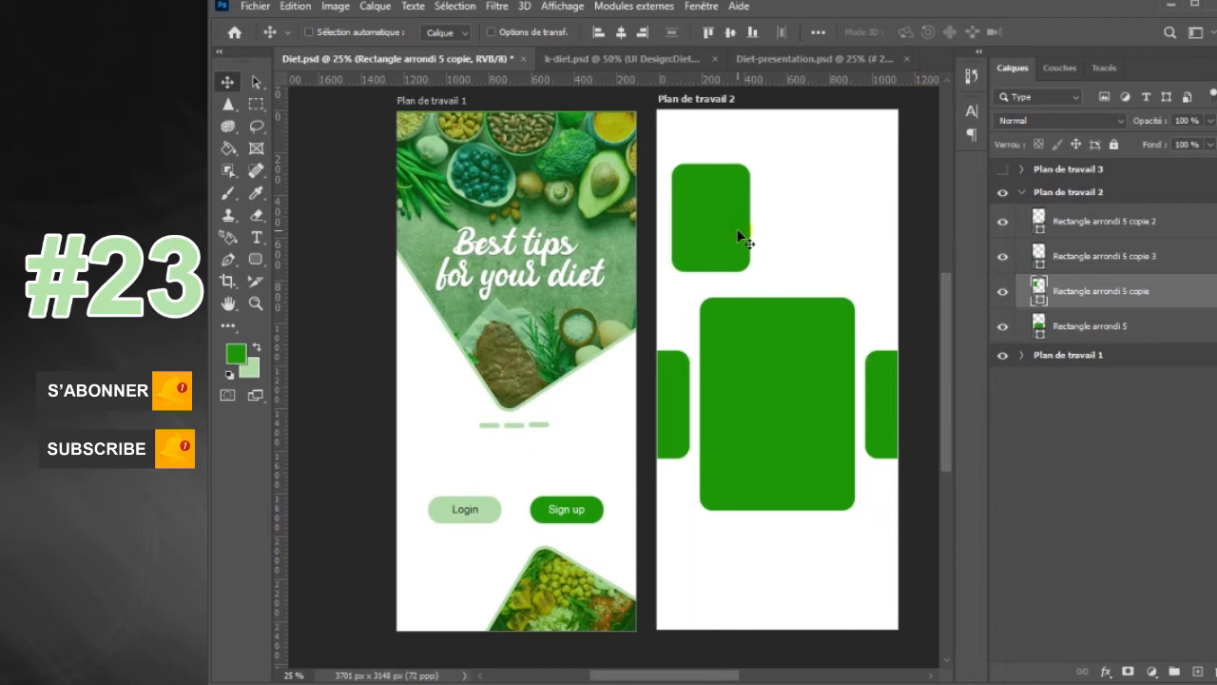
key(ctrl+t)
drag(750, 217, 927, 228)
key(Return)
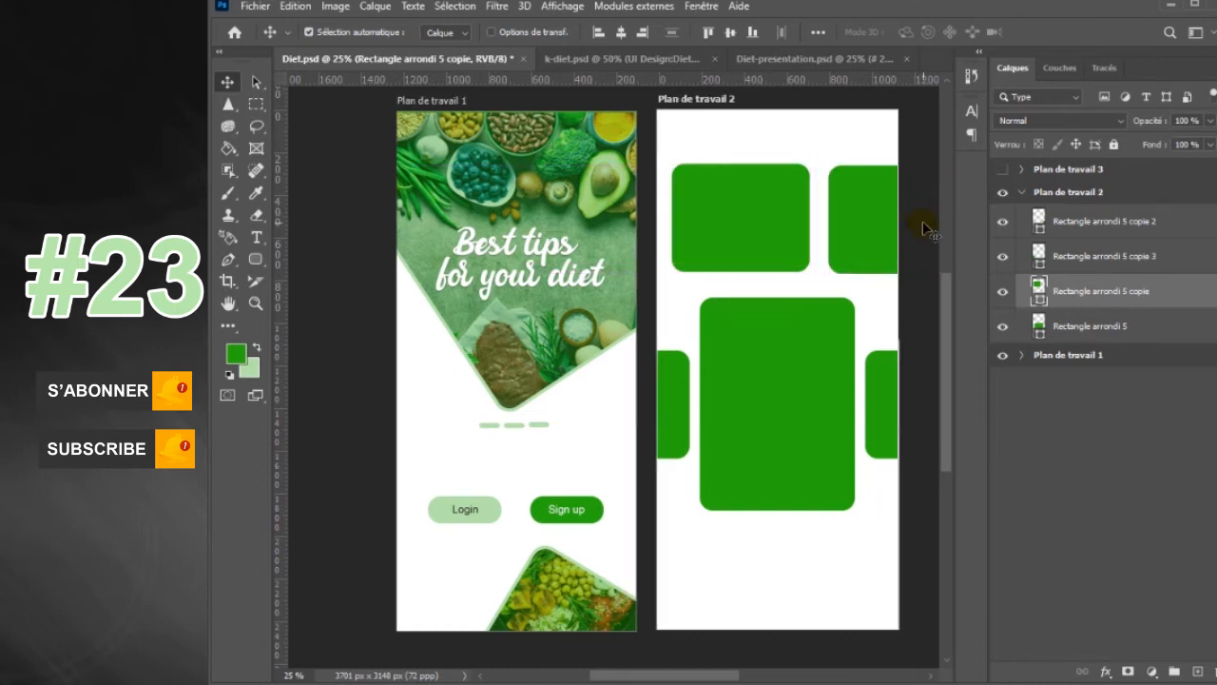
- Shift the large rectangle and the two upper ones down, and lower the two side rectangles by a similar amount
click(795, 293)
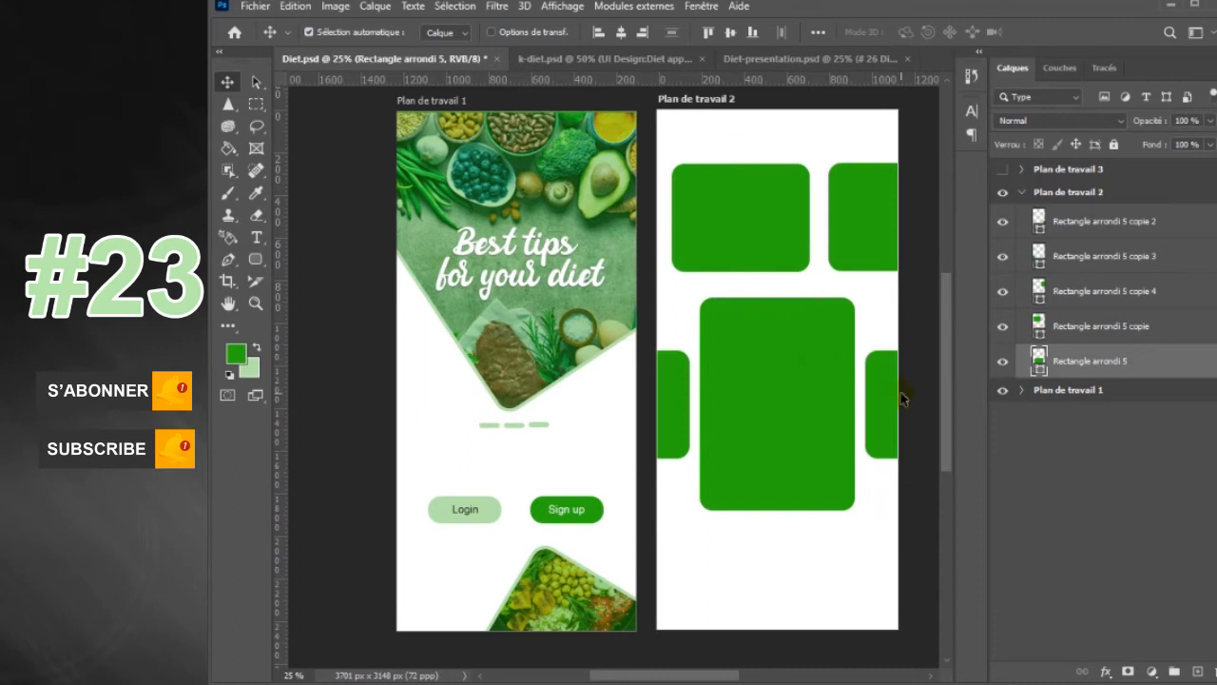
shift+click(1166, 291)
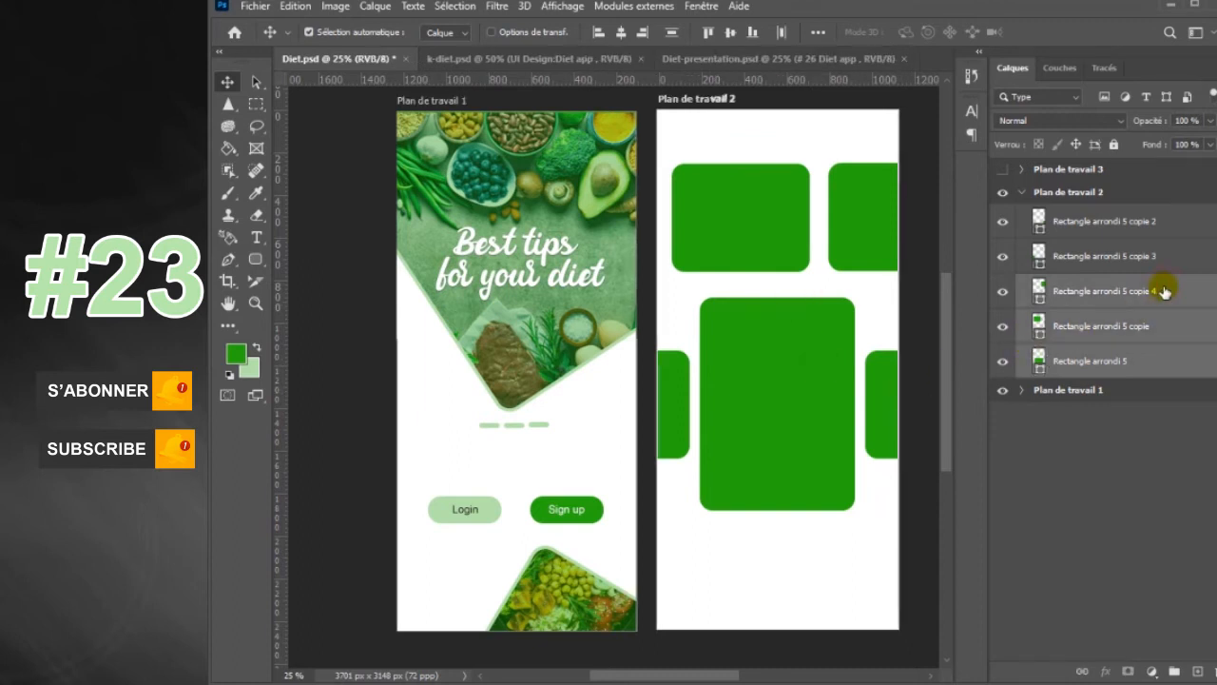
drag(799, 382, 798, 415)
click(881, 449)
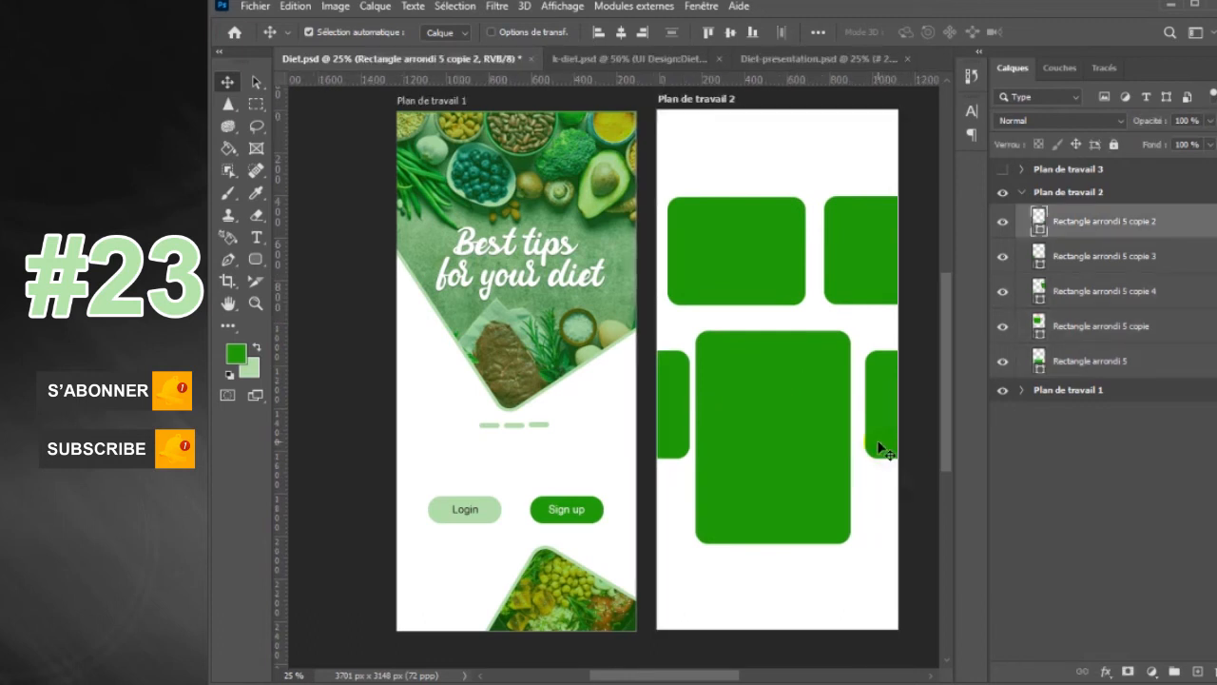
shift+click(1179, 256)
drag(894, 425, 885, 456)
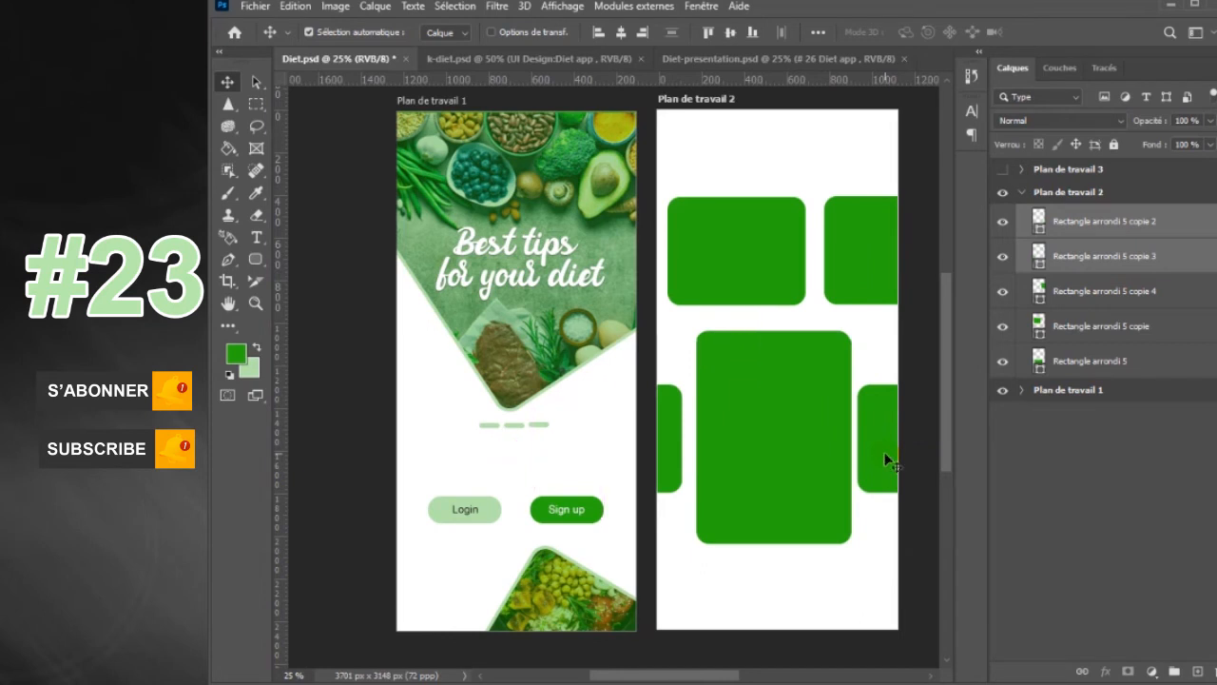
- Nudge the right side rectangle further right and raise the upper-left wide rectangle slightly
click(1166, 221)
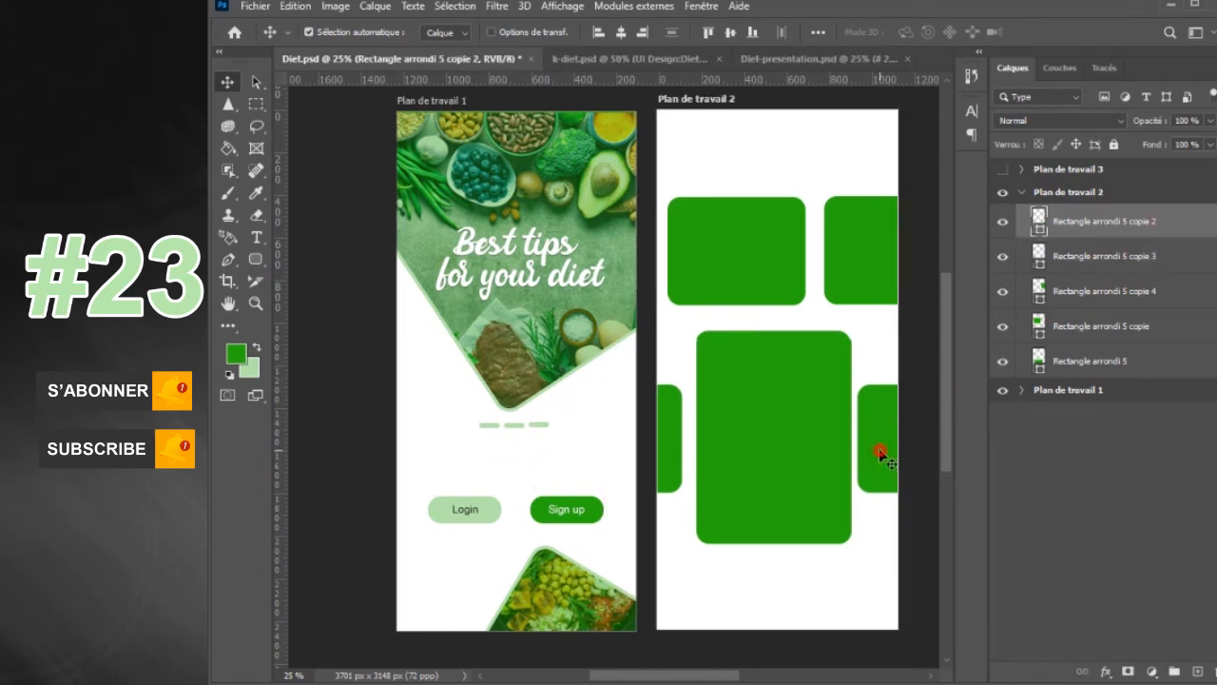
key(Right)
key(Right)
key(Right)
key(Right)
key(Right)
key(Right)
key(Right)
key(Right)
key(Right)
key(Right)
key(Right)
key(Right)
mouse_move(782, 285)
mouse_down()
mouse_move(788, 254)
mouse_move(781, 273)
mouse_up()
key(Right)
key(Right)
key(Right)
key(Right)
key(Right)
key(Right)
key(Right)
key(Right)
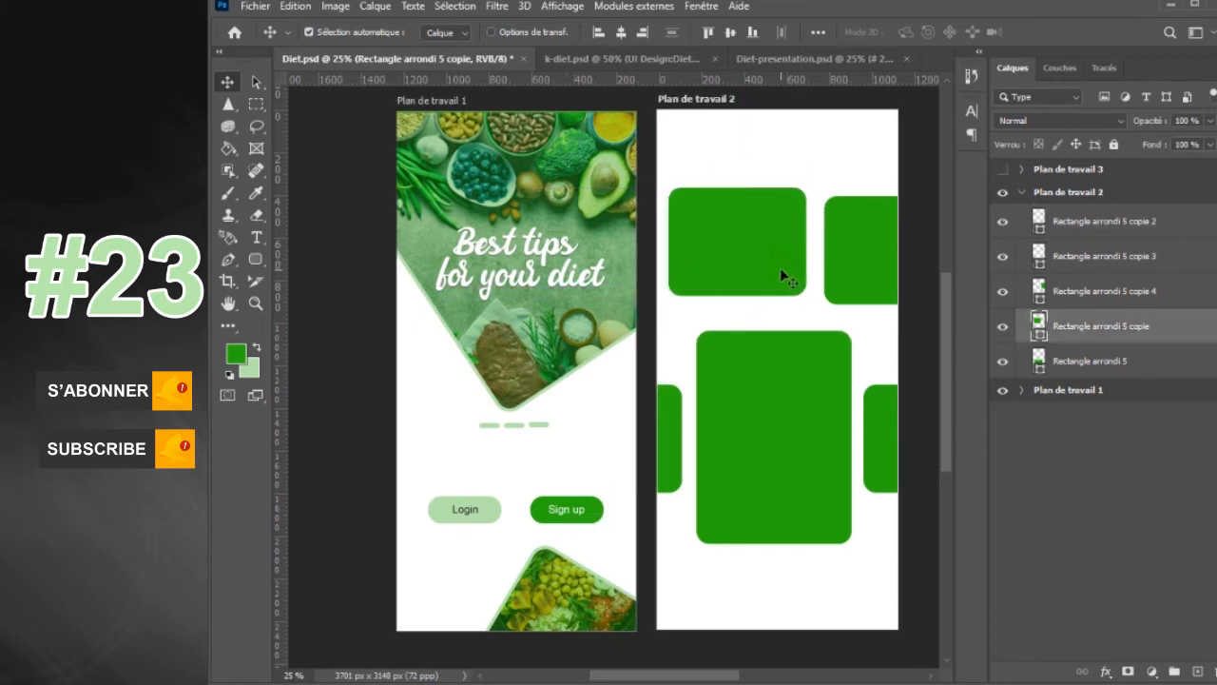
- Raise the upper-right rectangle level with its wide neighbour and nudge it slightly left
click(867, 262)
drag(867, 250, 861, 258)
key(Left)
key(Left)
key(Left)
key(Left)
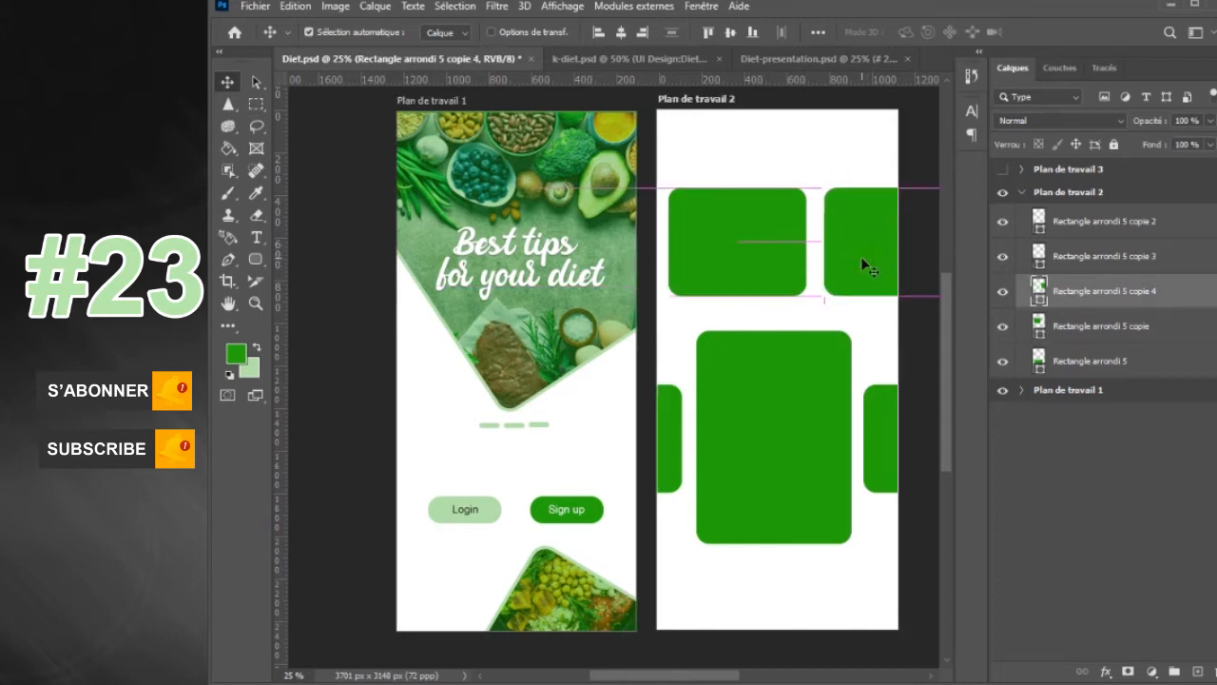
- Build a menu icon at the artboard's upper-left corner from a green rounded bar about 123 × 20 px and two copies stacked below
click(255, 259)
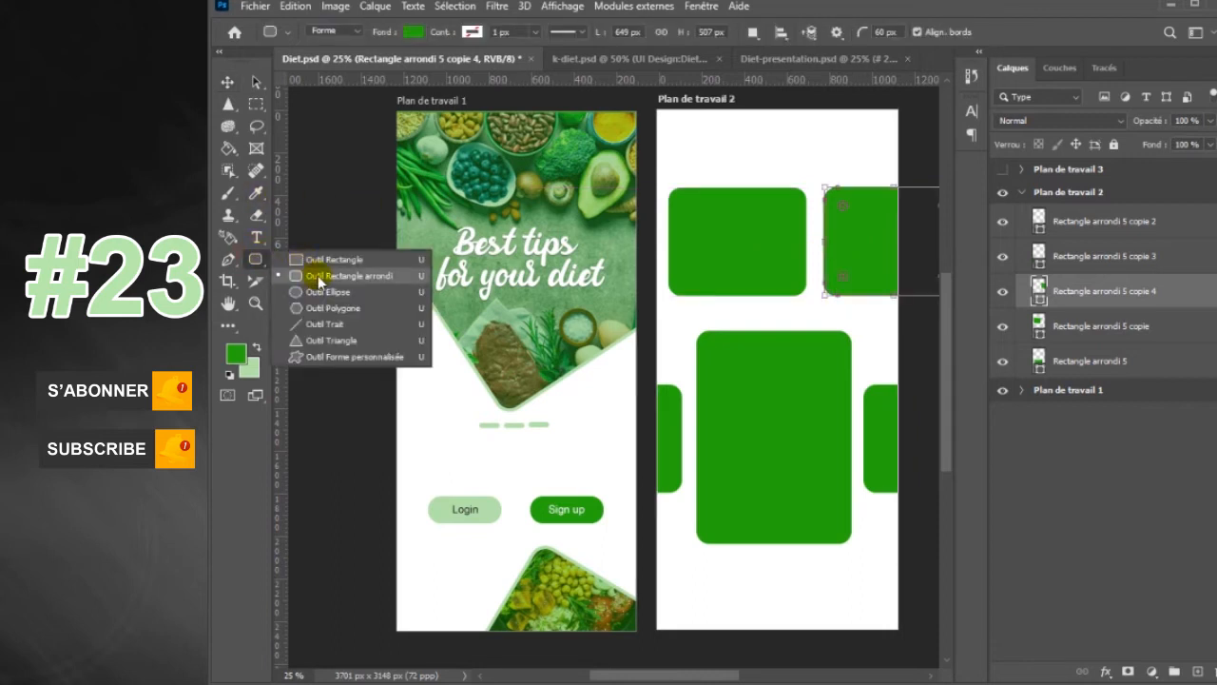
click(324, 276)
drag(669, 129, 694, 132)
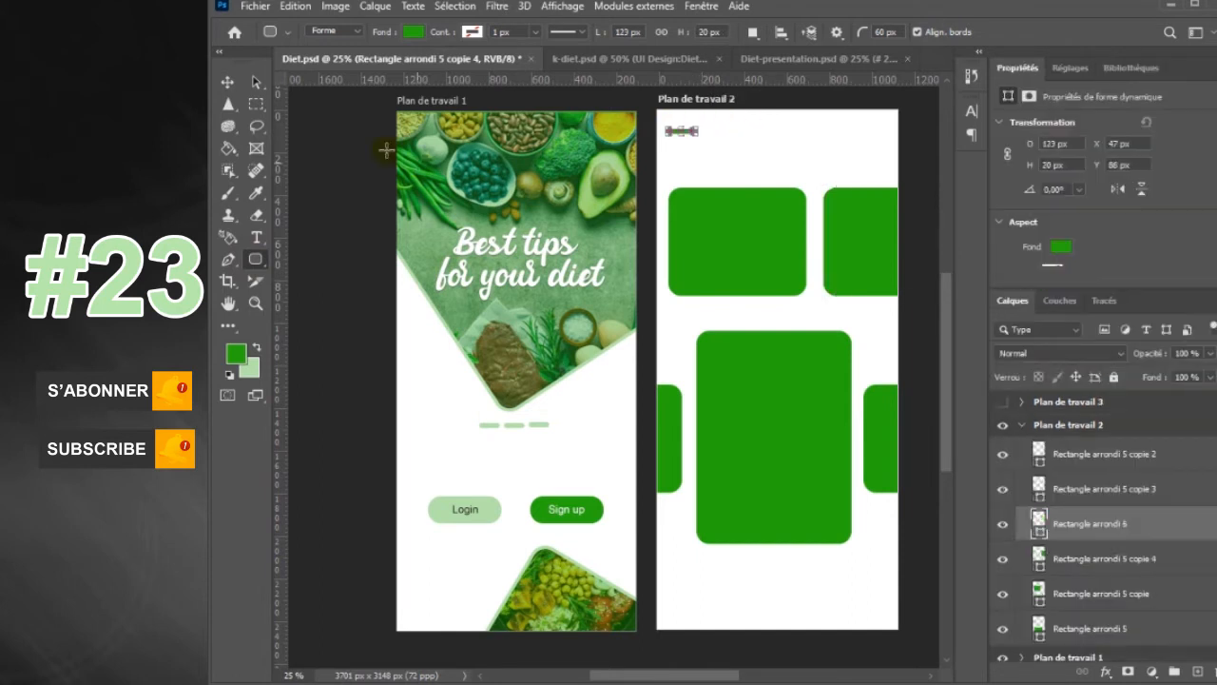
key(v)
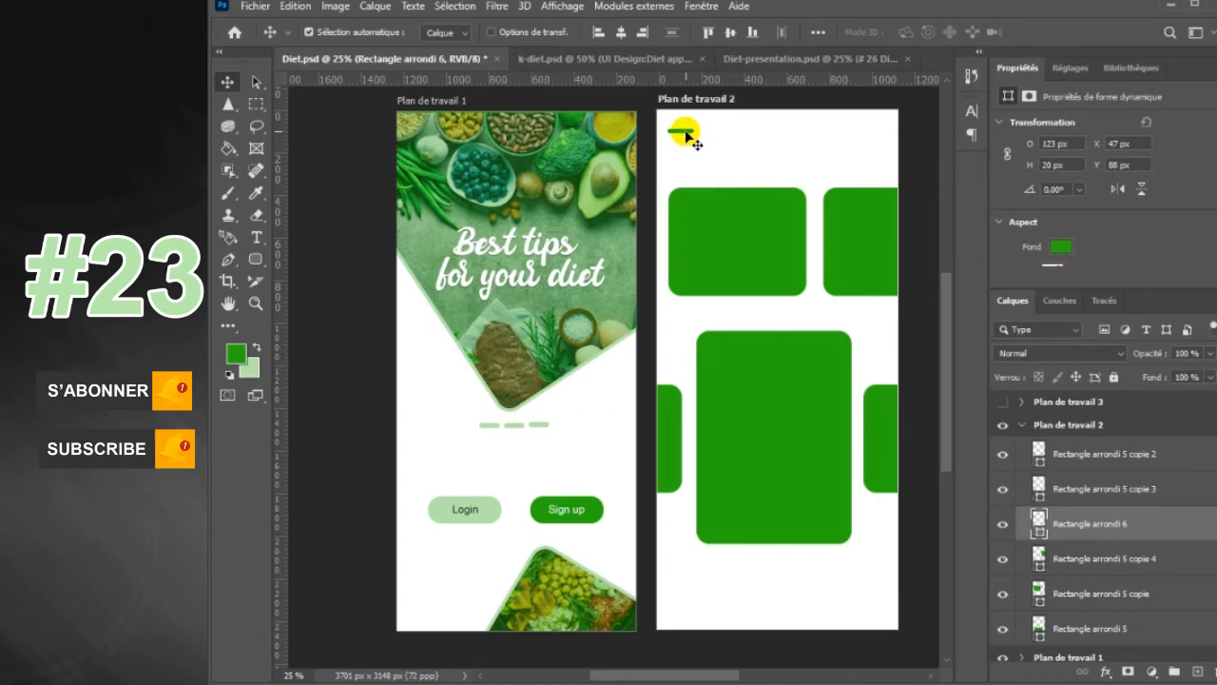
drag(687, 136, 687, 143)
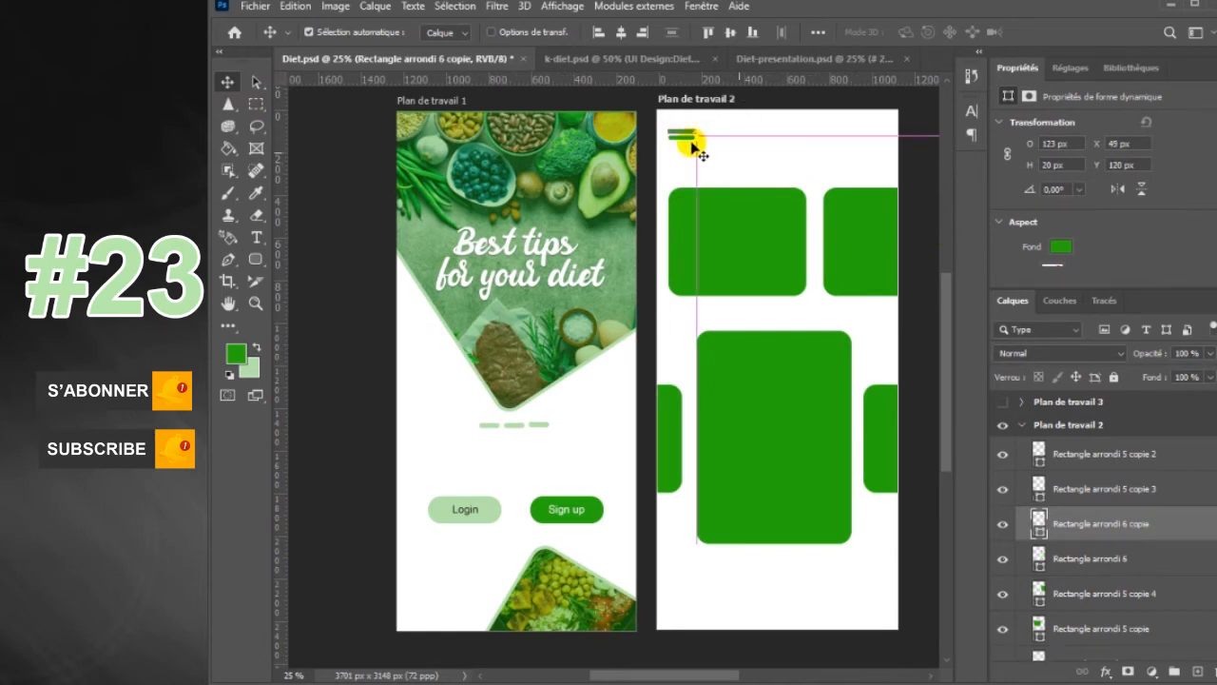
drag(688, 137, 688, 146)
drag(776, 211, 775, 209)
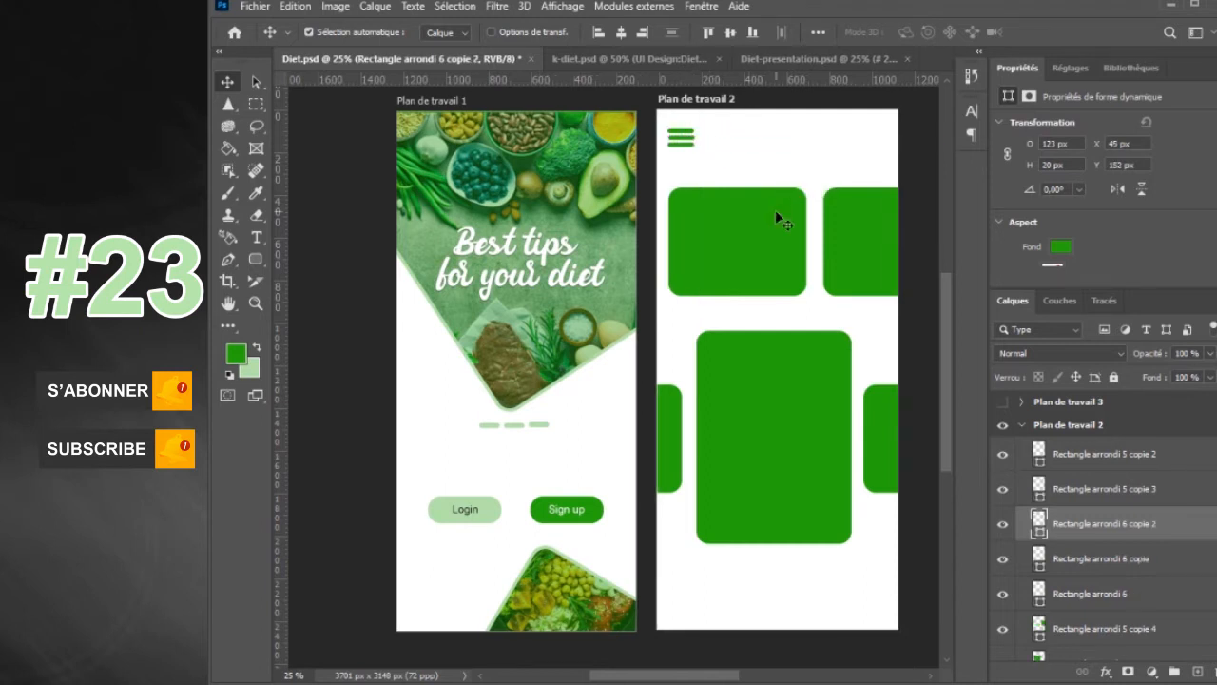
- Nudge the top bar of the menu icon slightly right, to an X position of 51 px
click(680, 135)
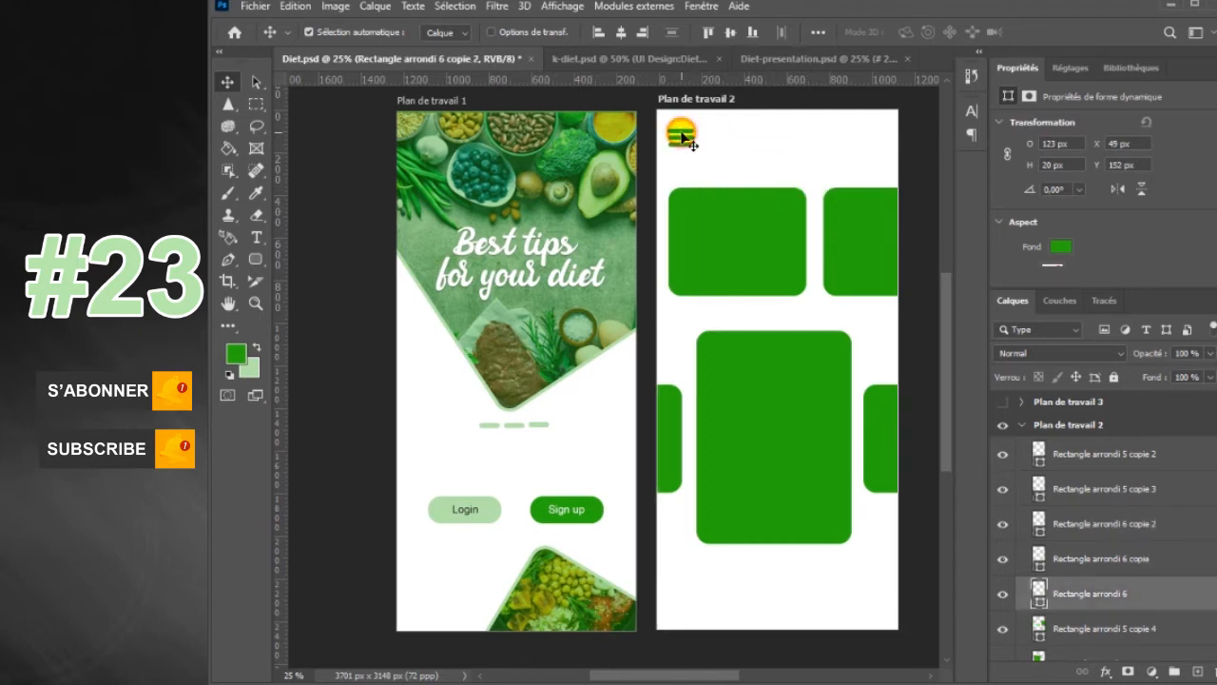
key(Right)
key(Right)
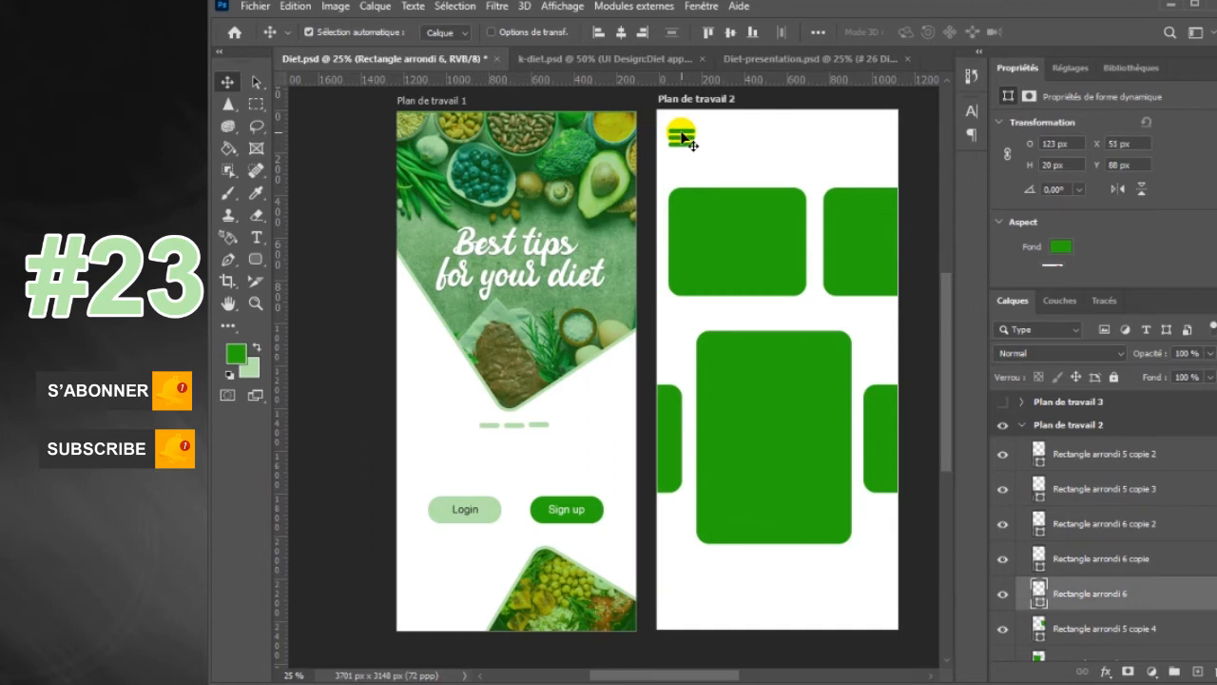
- Hide the Properties panel again, and select the three menu icon bars and shift them slightly right together
click(702, 5)
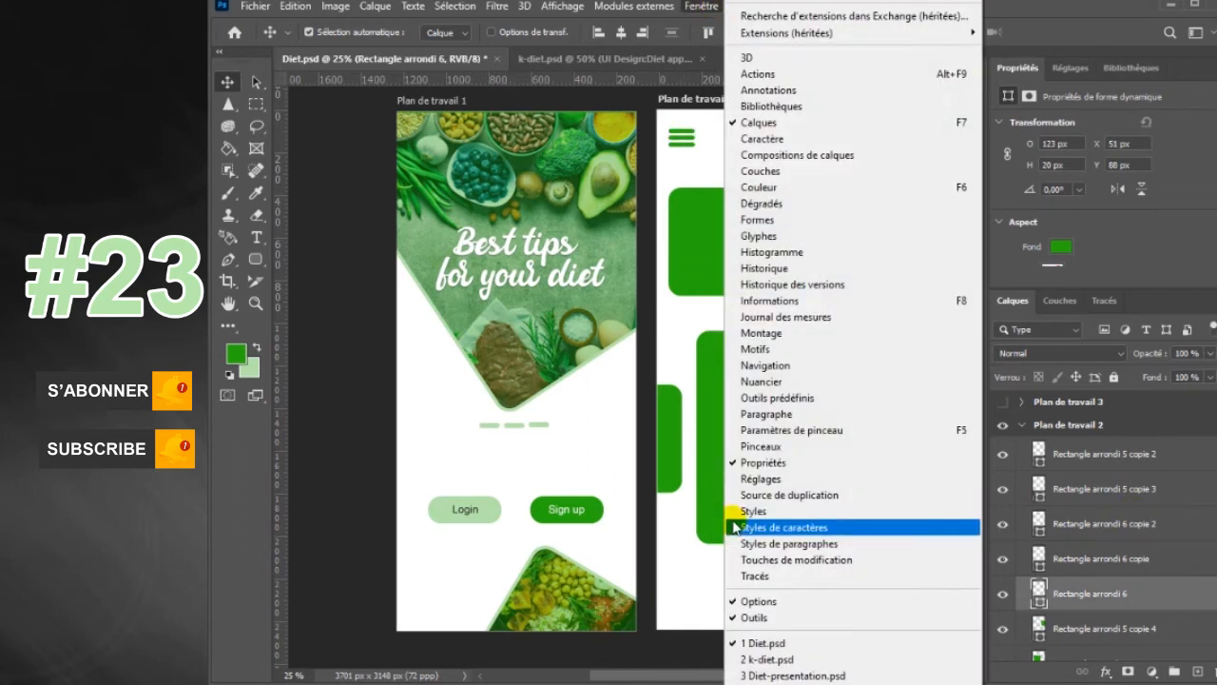
click(761, 462)
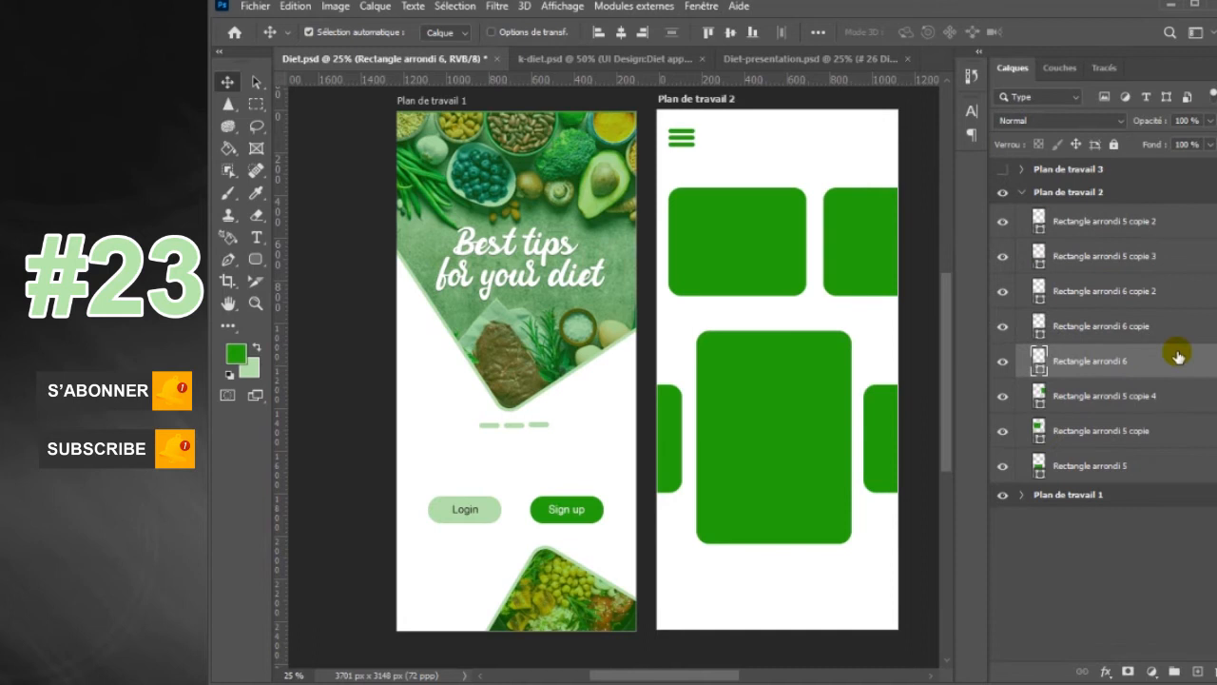
shift+click(1184, 295)
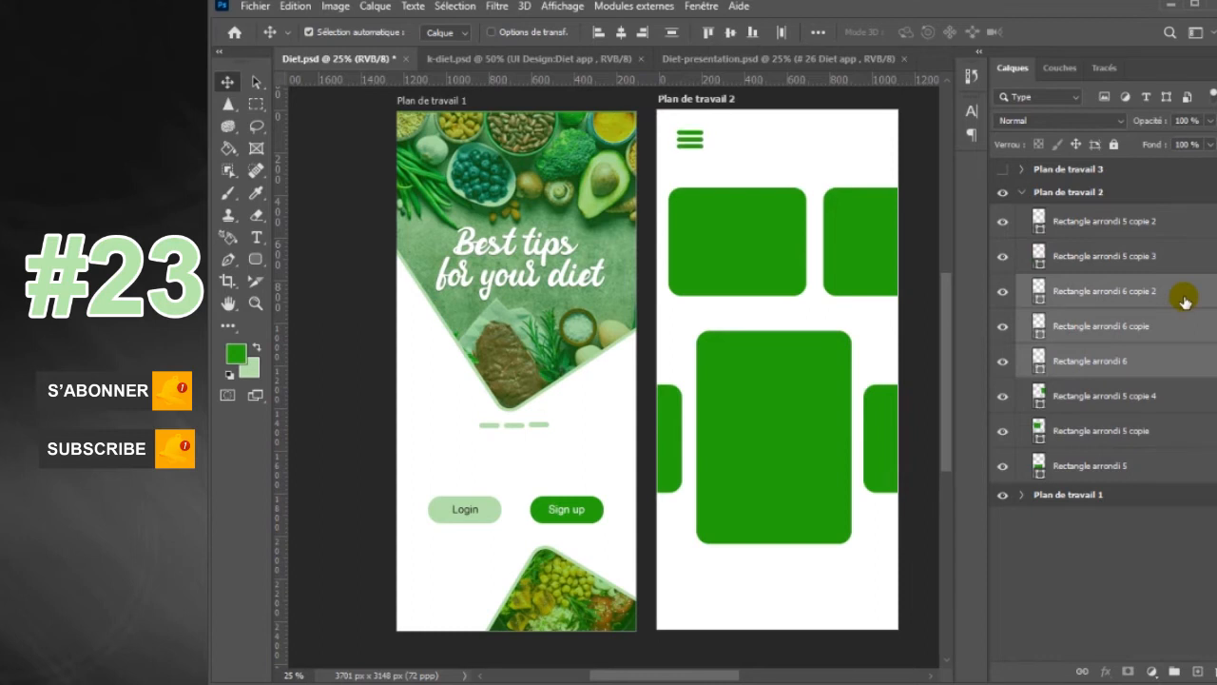
- Set the Custom Shape tool to the circled magnifier shape from the circle-web-shapes-Shapes4FREE set
click(267, 266)
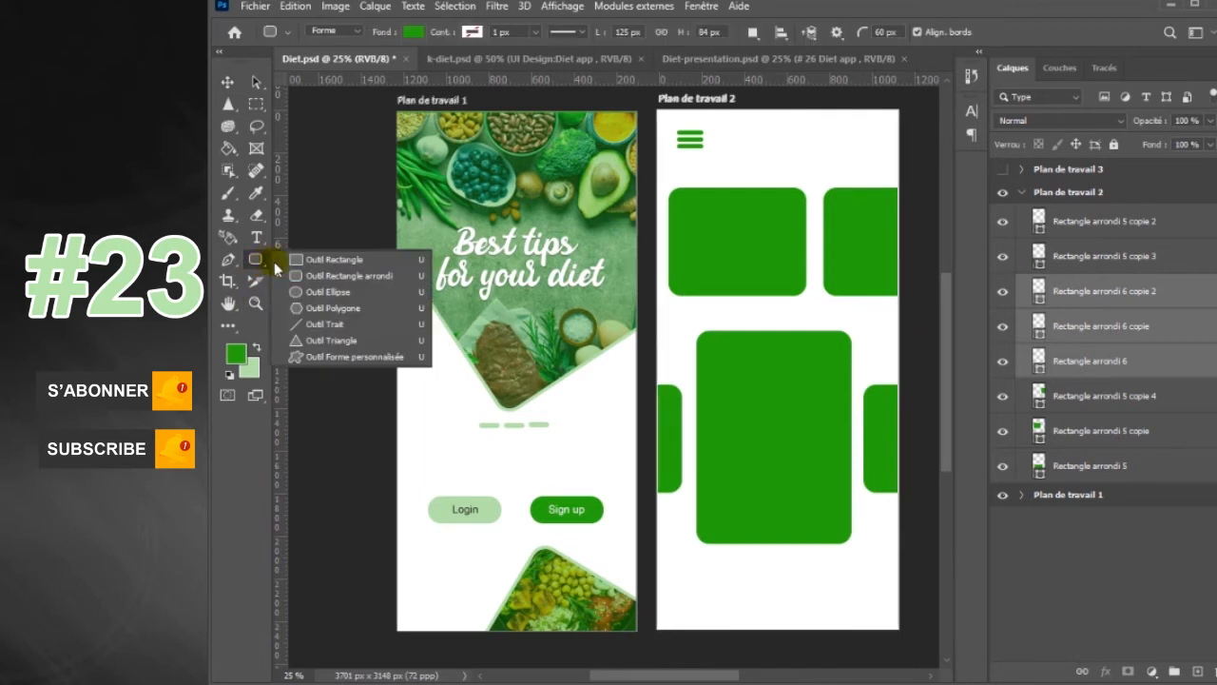
click(324, 358)
click(915, 38)
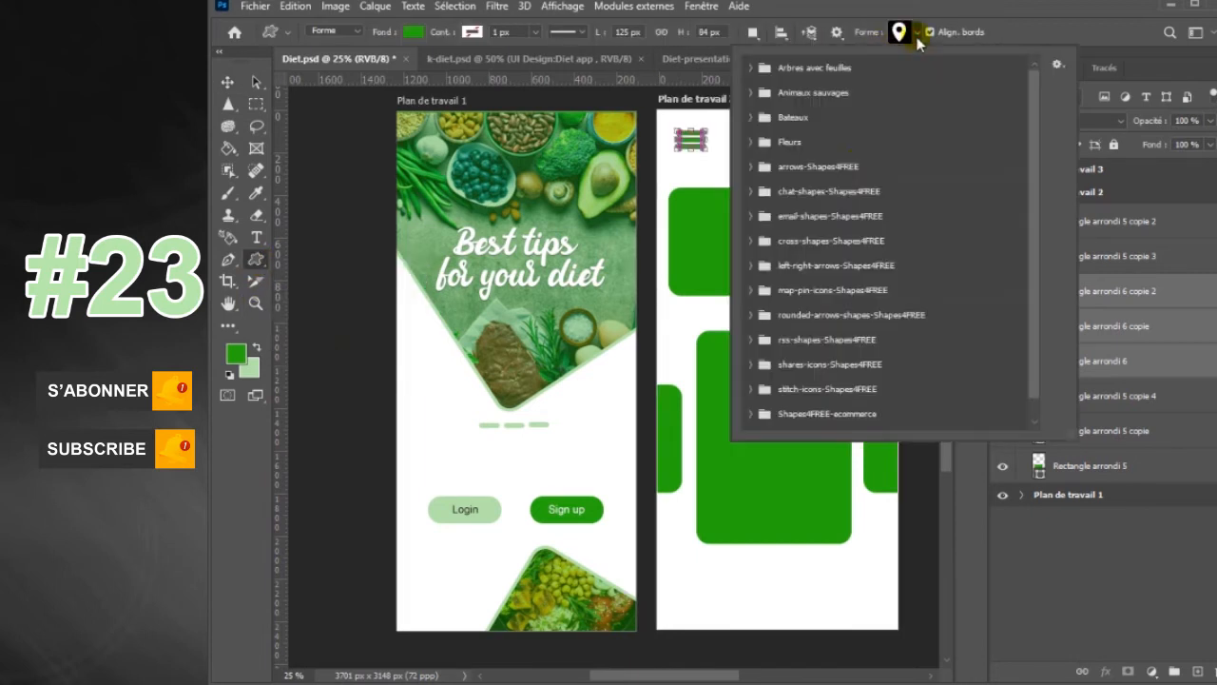
click(751, 264)
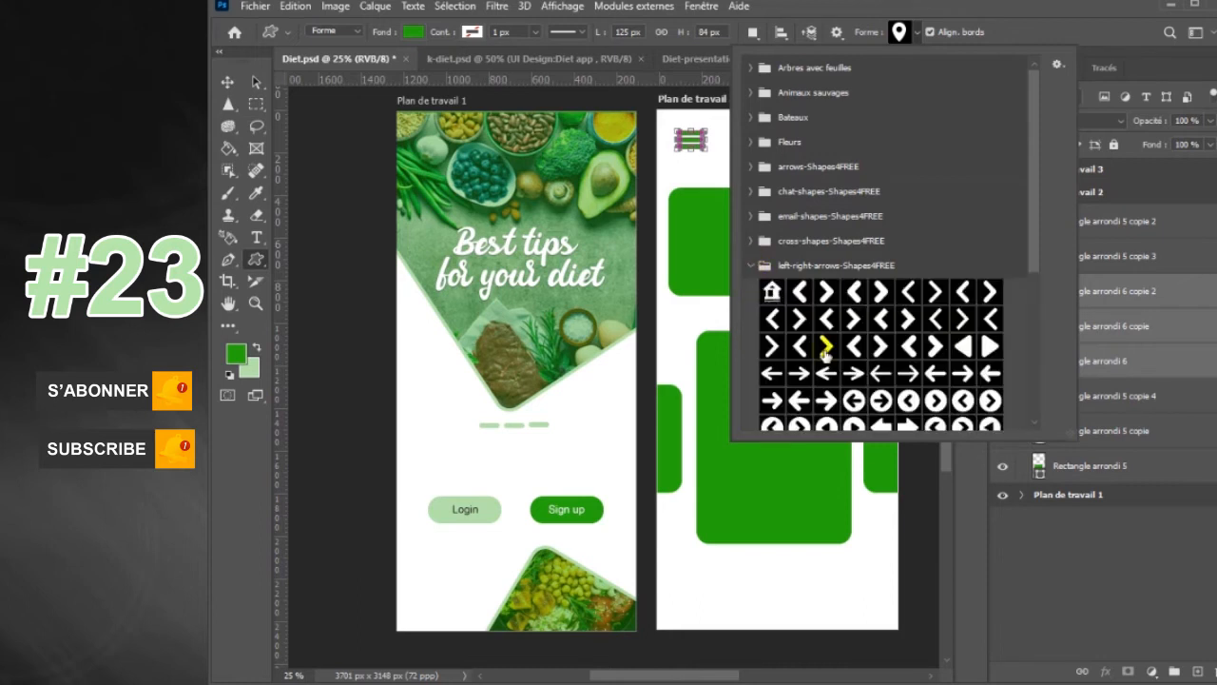
drag(1032, 258, 1033, 314)
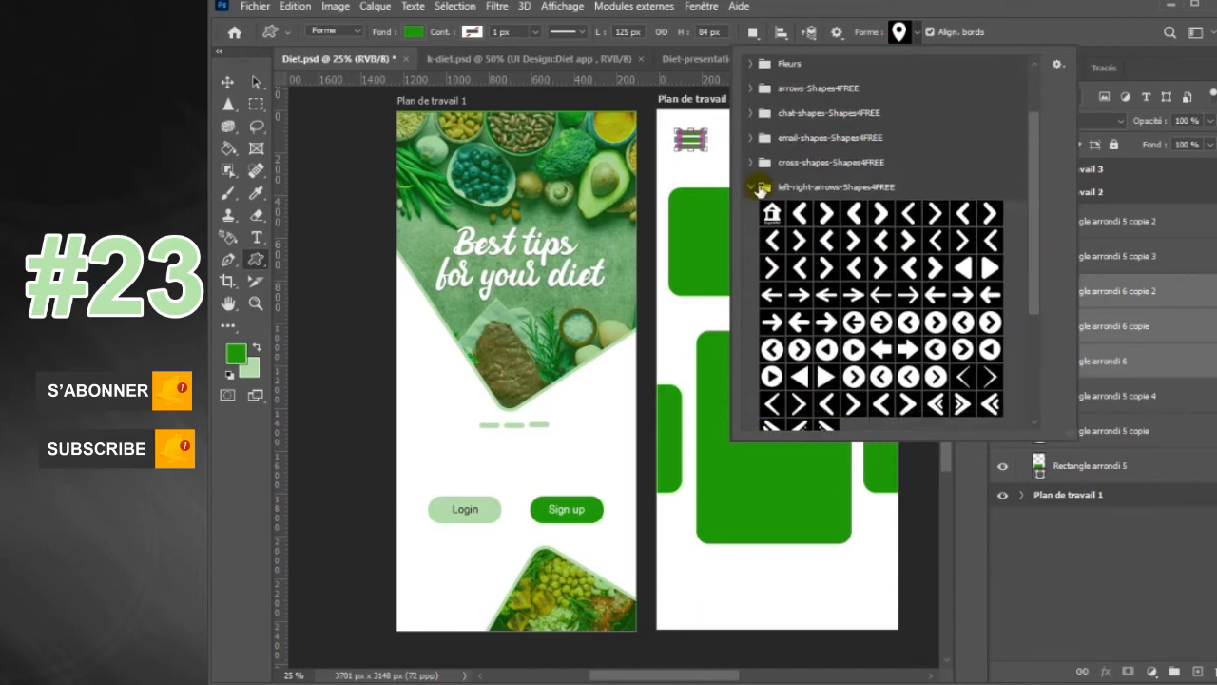
click(749, 185)
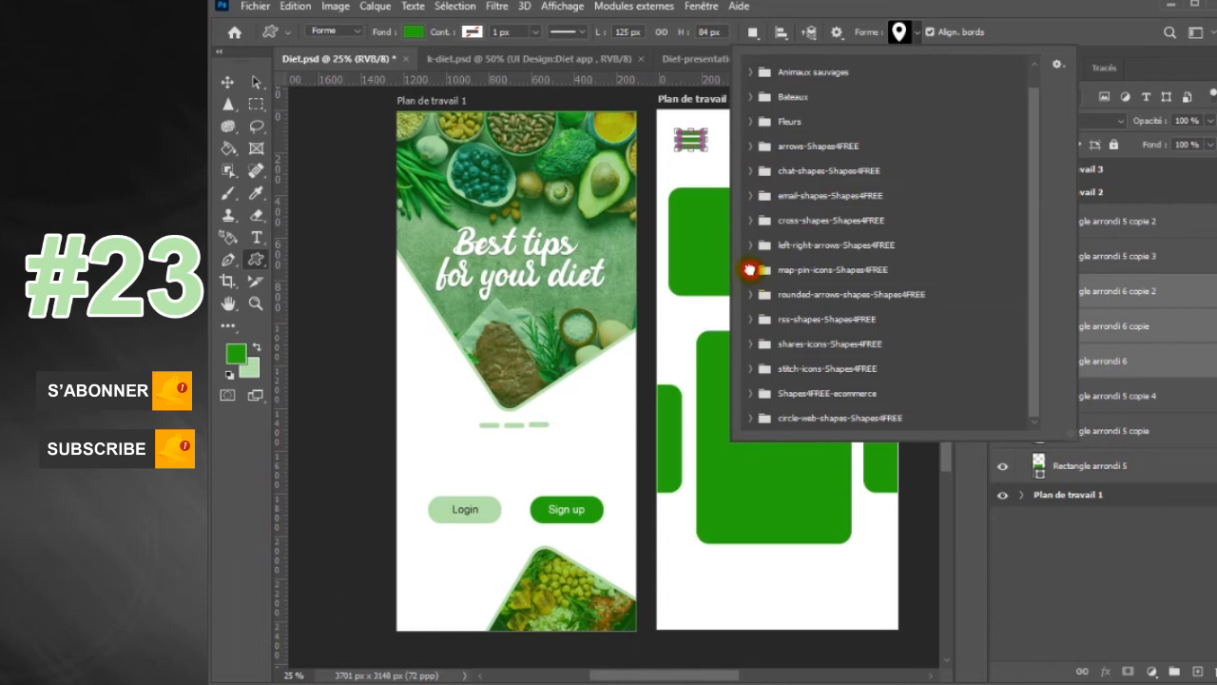
click(750, 269)
click(750, 271)
click(750, 419)
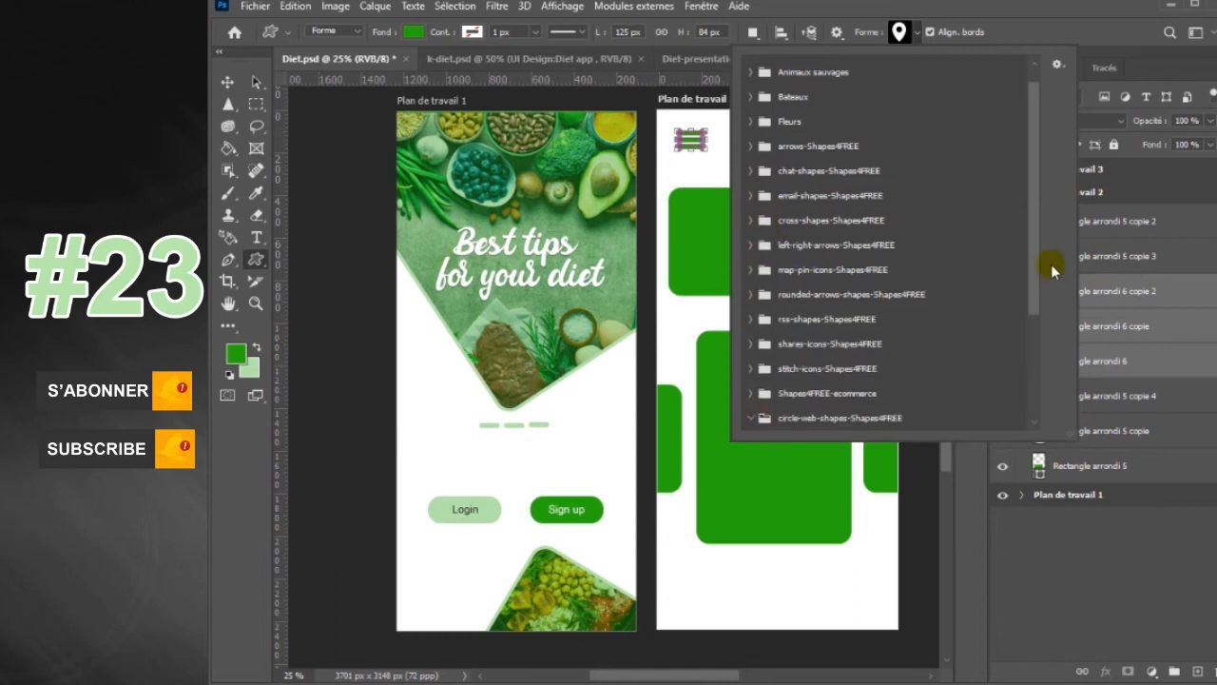
scroll(1028, 304, down, 3)
click(853, 370)
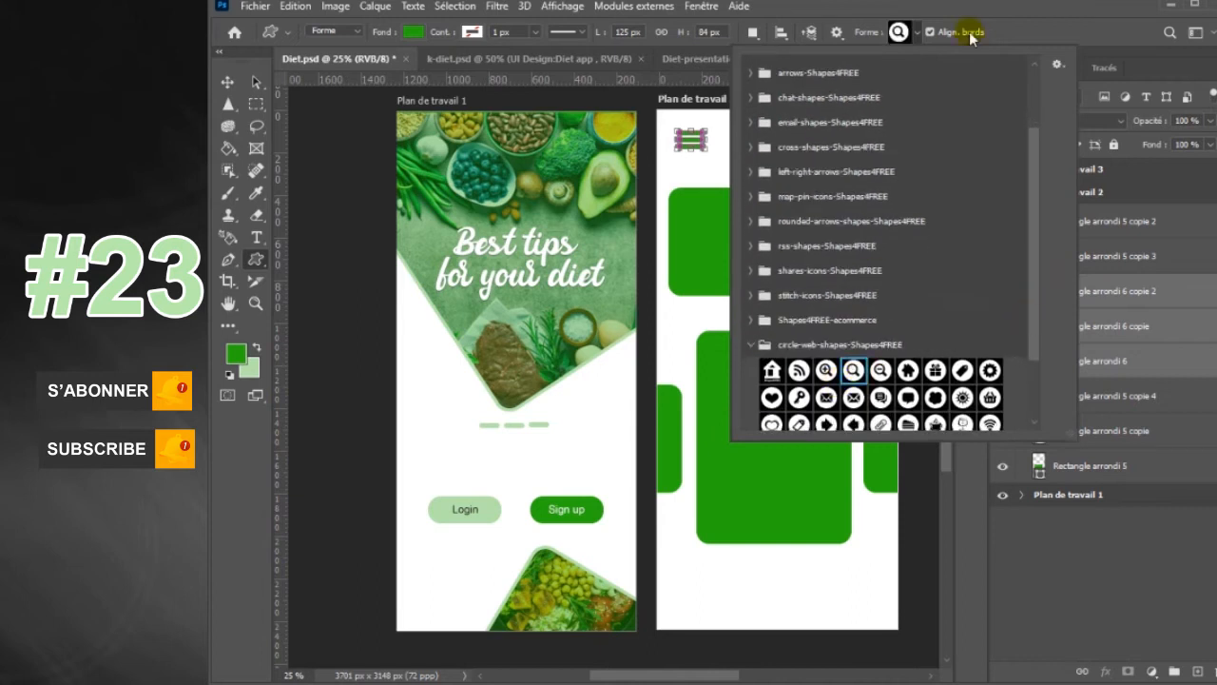
- Draw a green magnifier icon about 83 × 84 px near the second artboard's upper-right corner and align it level with the menu icon
click(920, 36)
drag(863, 141, 888, 149)
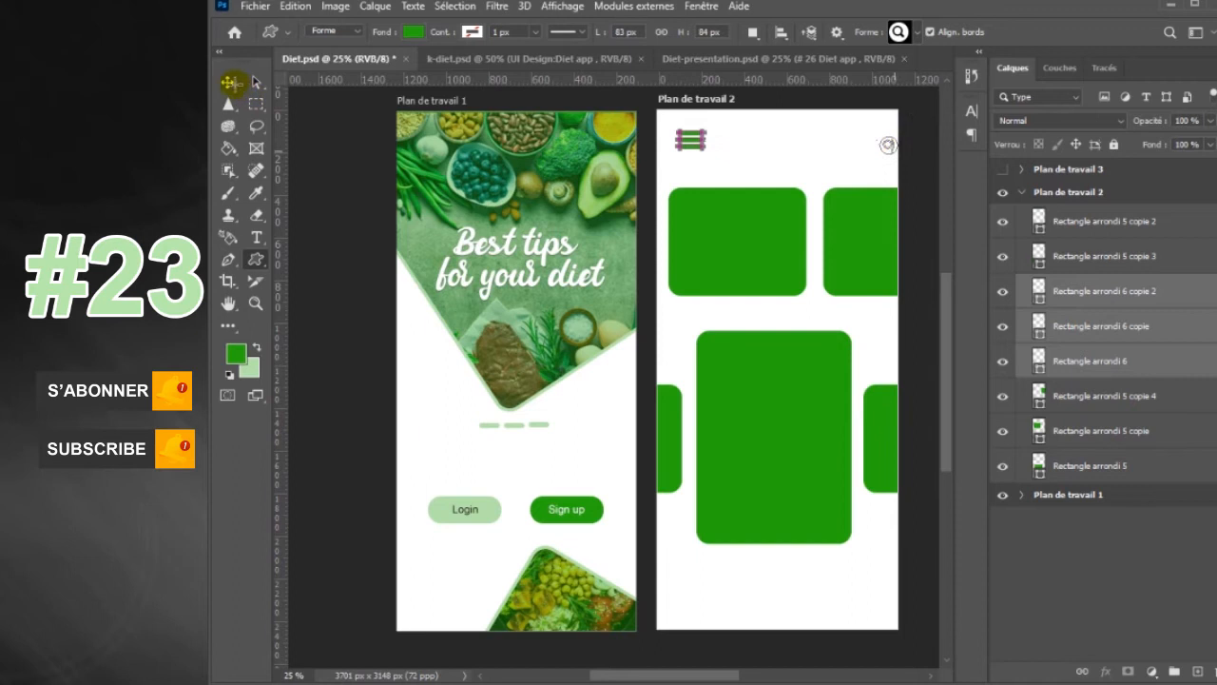
click(226, 84)
drag(886, 145, 857, 142)
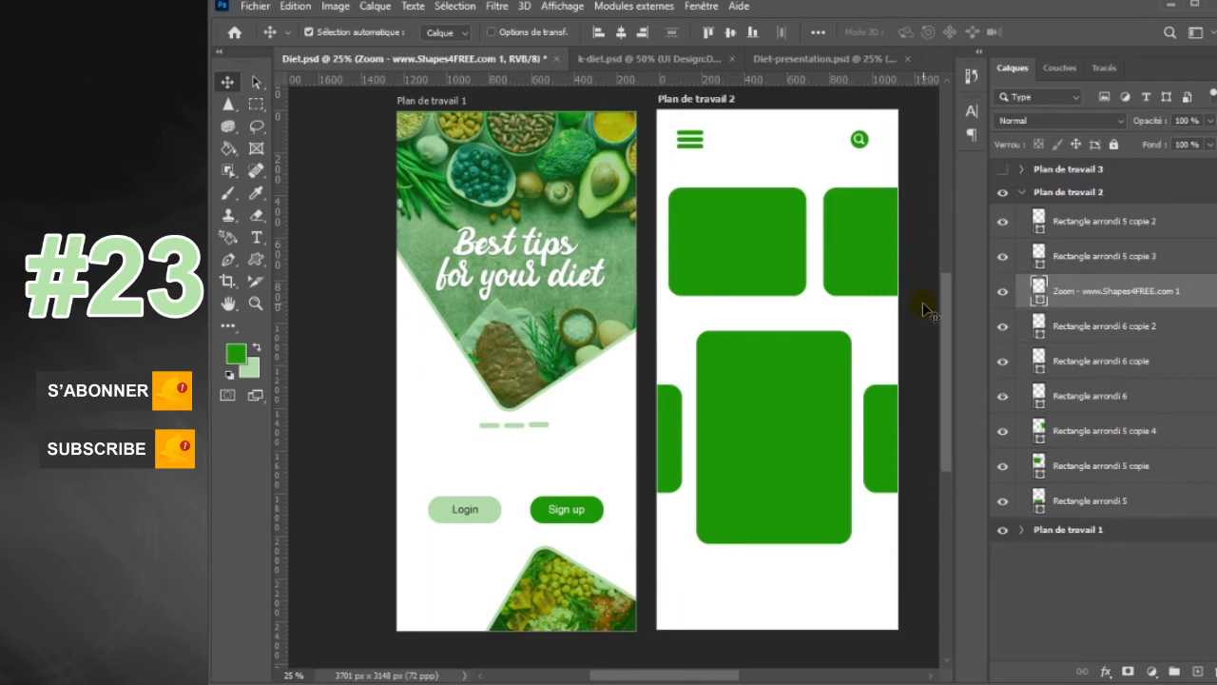
- Fill the wide upper rounded rectangle on the second artboard with the light green recent colour
click(782, 275)
click(255, 259)
right_click(263, 265)
click(323, 354)
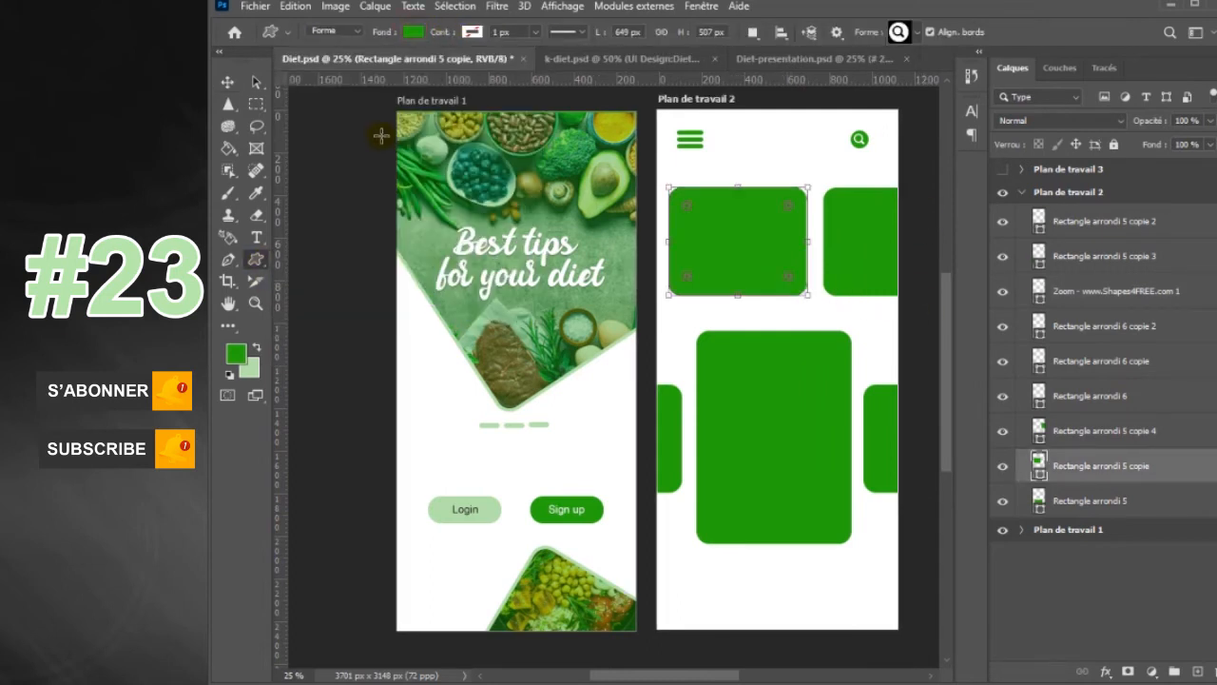
click(417, 31)
click(305, 122)
- Give the cropped upper-right rounded rectangle the same light green fill as its wide neighbour
click(868, 240)
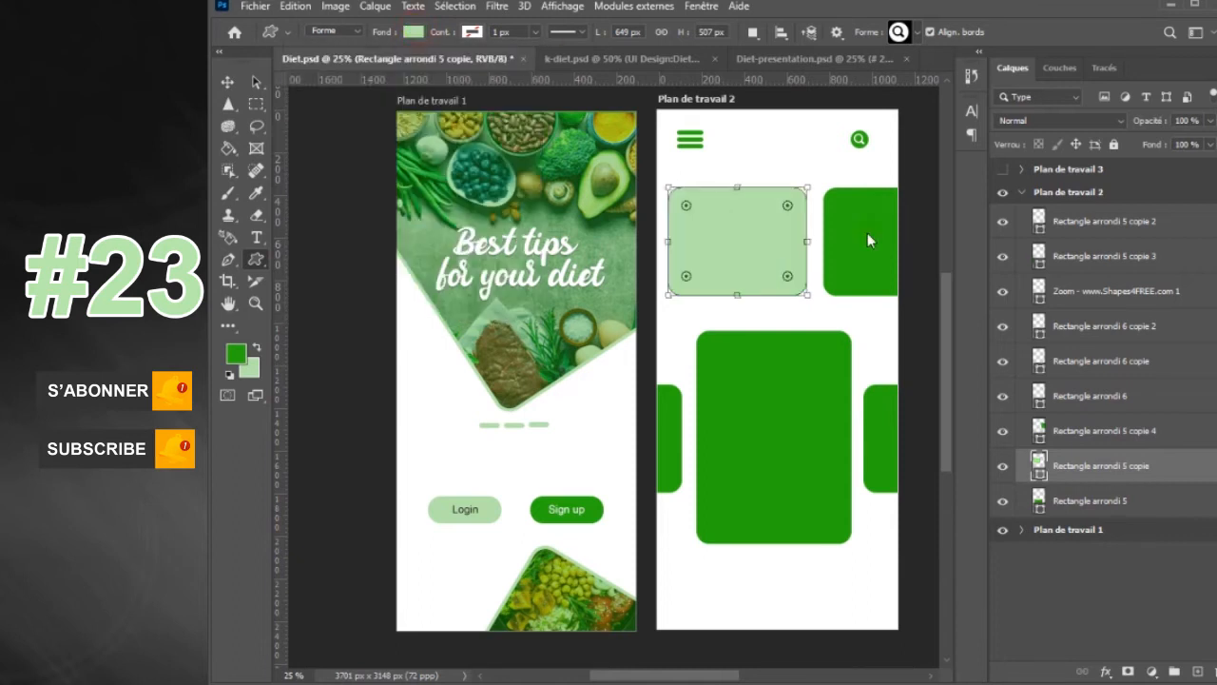
key(v)
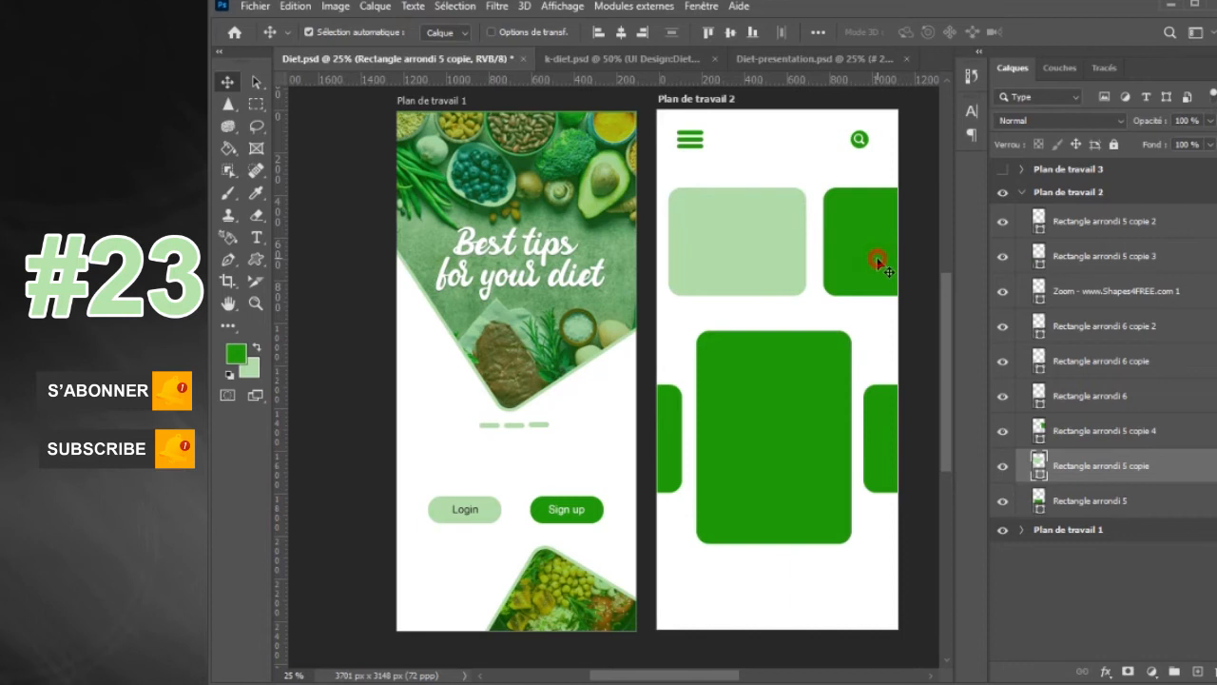
click(876, 262)
click(256, 266)
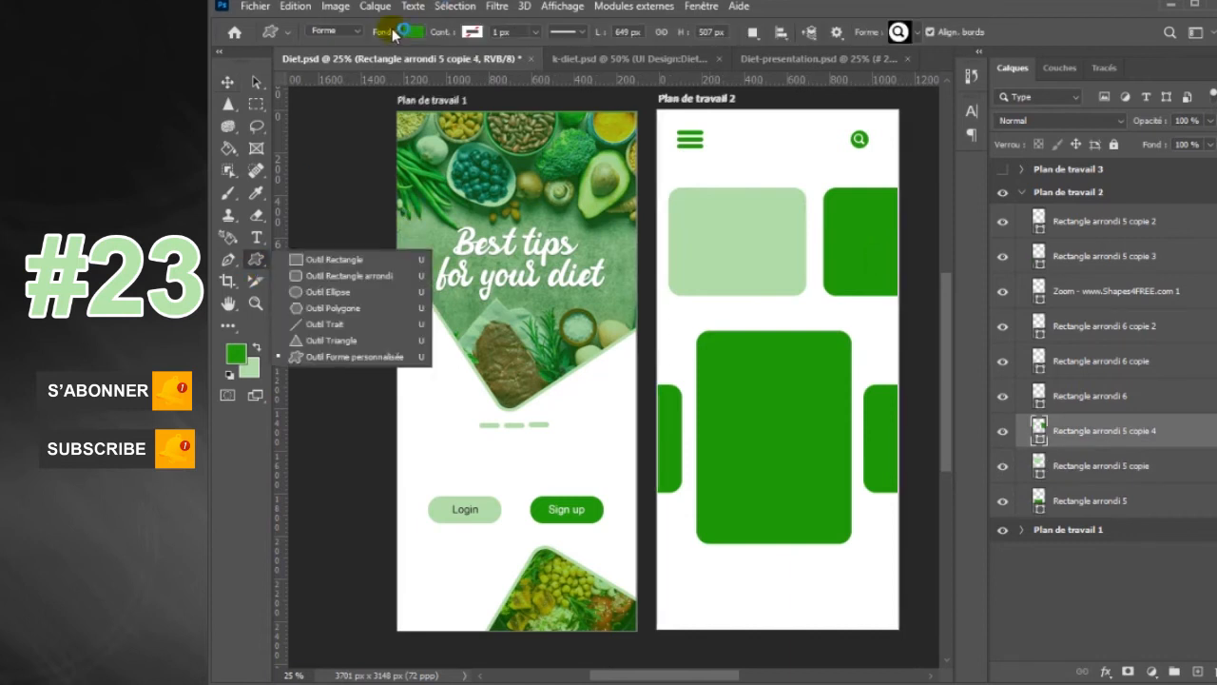
click(415, 35)
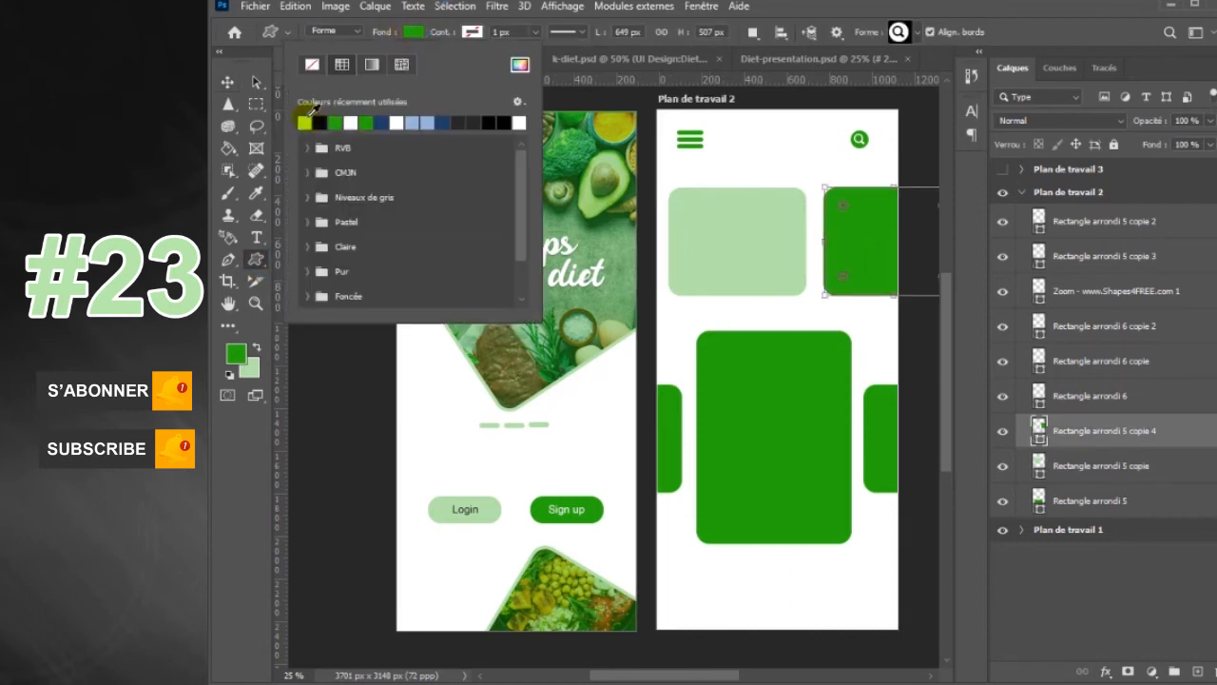
click(306, 121)
click(421, 36)
click(227, 82)
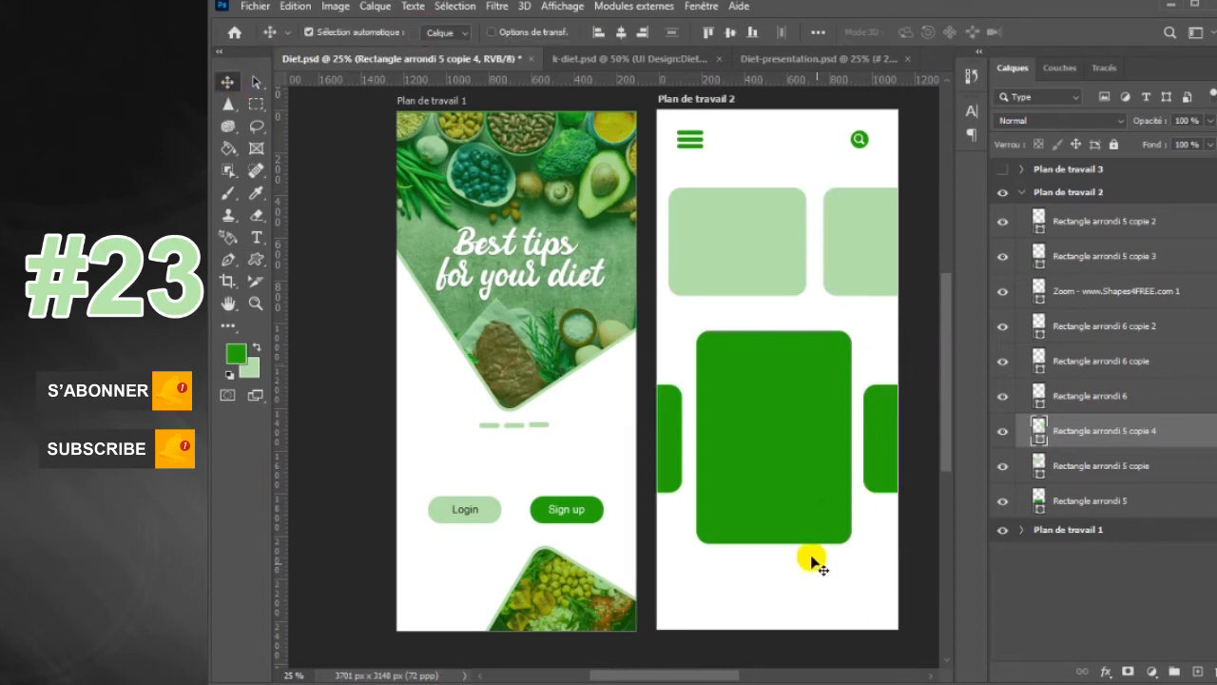
- Add a layer above the large central rectangle and embed the image eggs-breakfast-avocado-732x549-thumbnail.jpg there
click(804, 499)
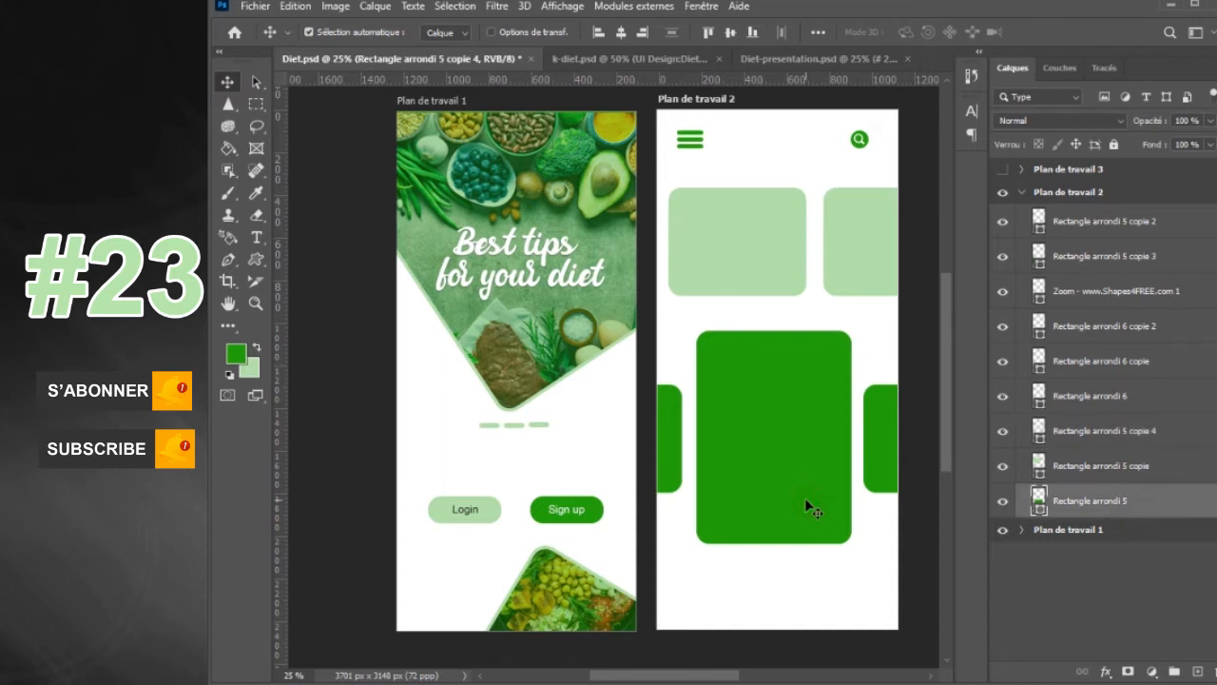
click(1198, 671)
click(255, 5)
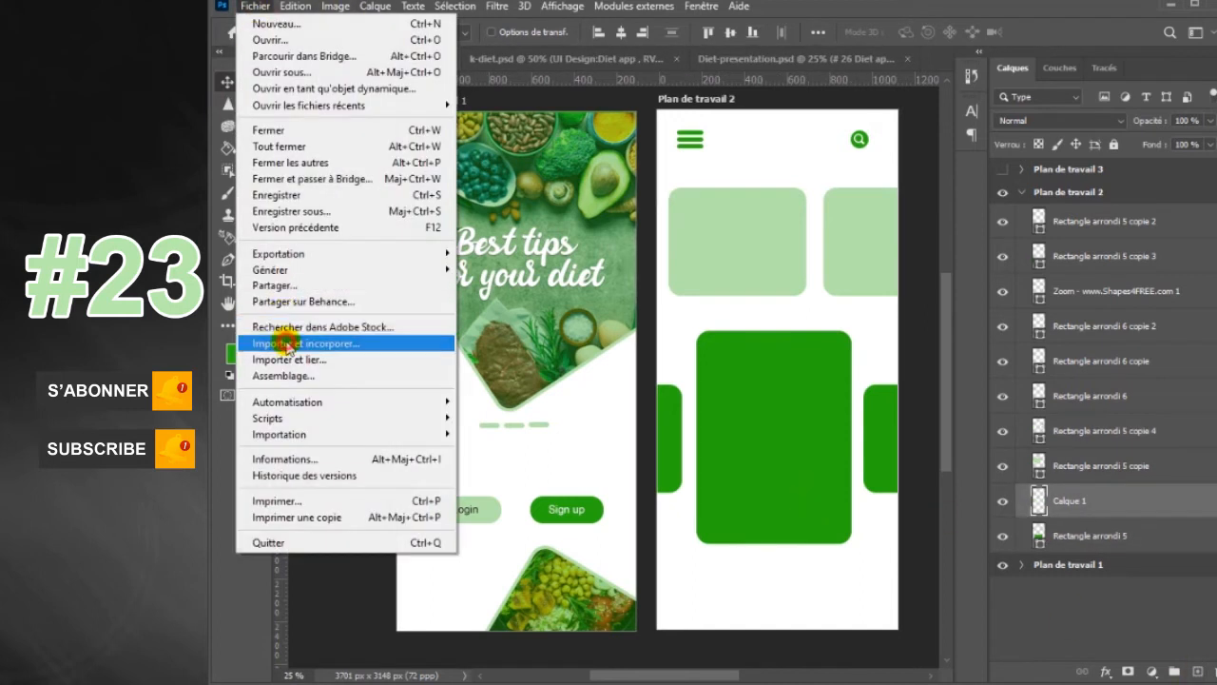
click(288, 344)
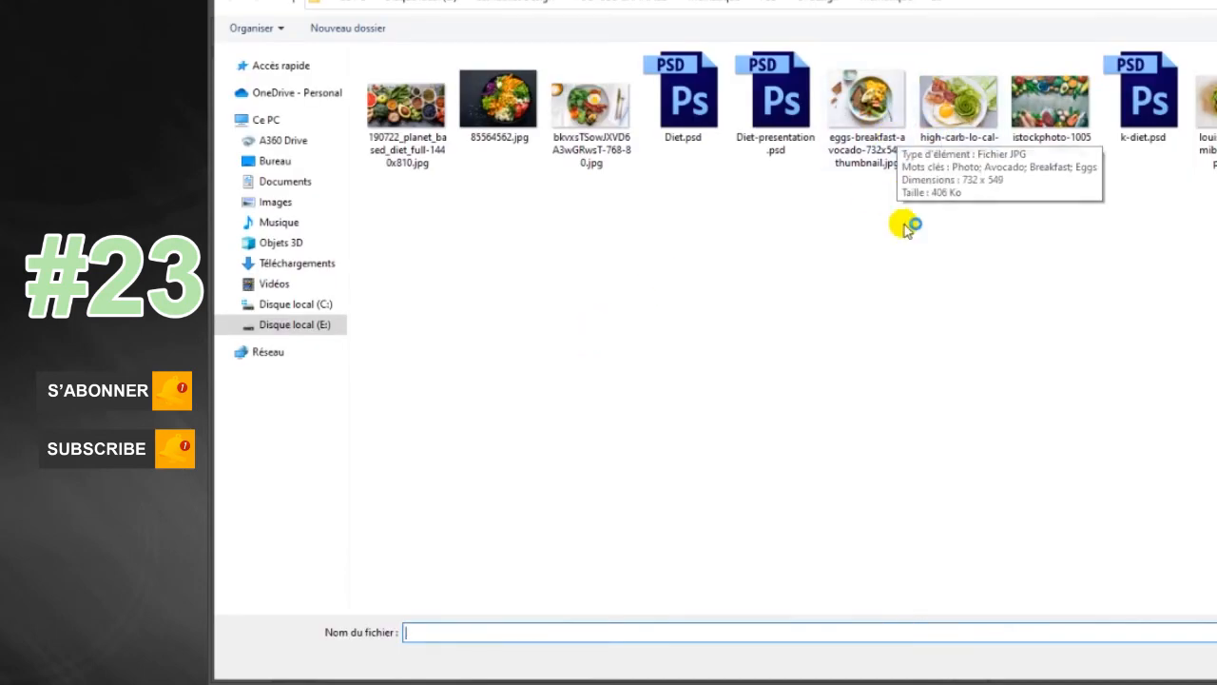
double_click(887, 133)
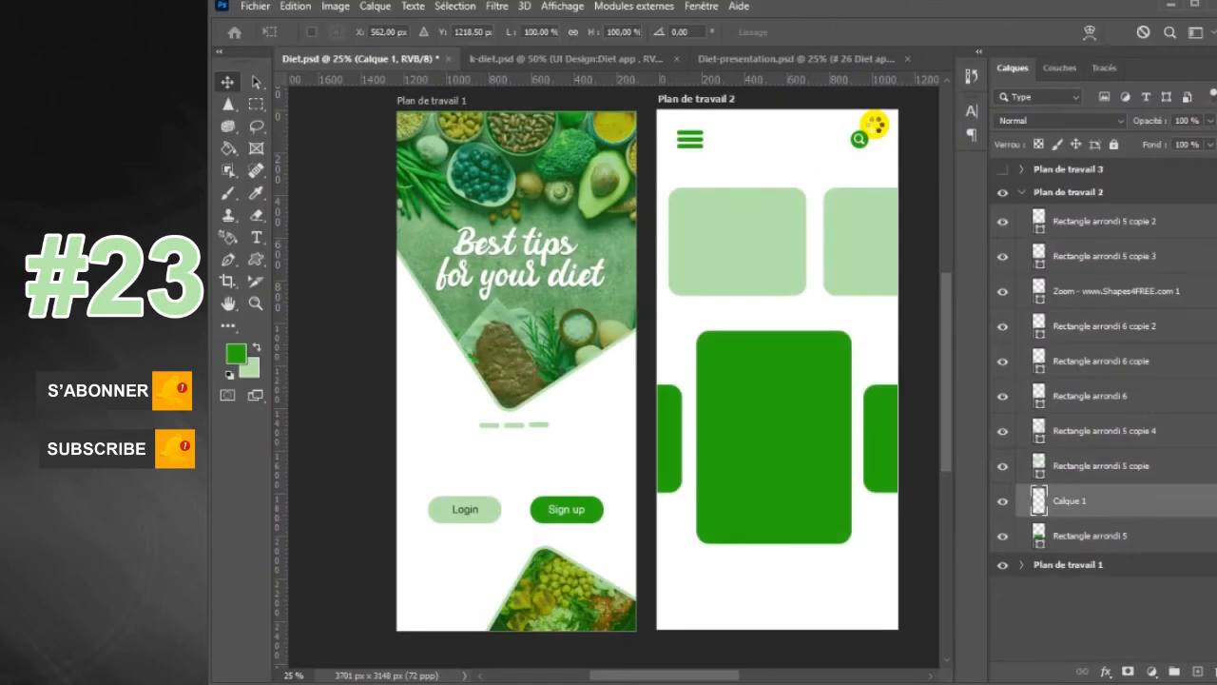
- Centre the breakfast photo over the large rectangle, scale it to about 190%, and shift it slightly up to cover the card
drag(807, 394, 808, 468)
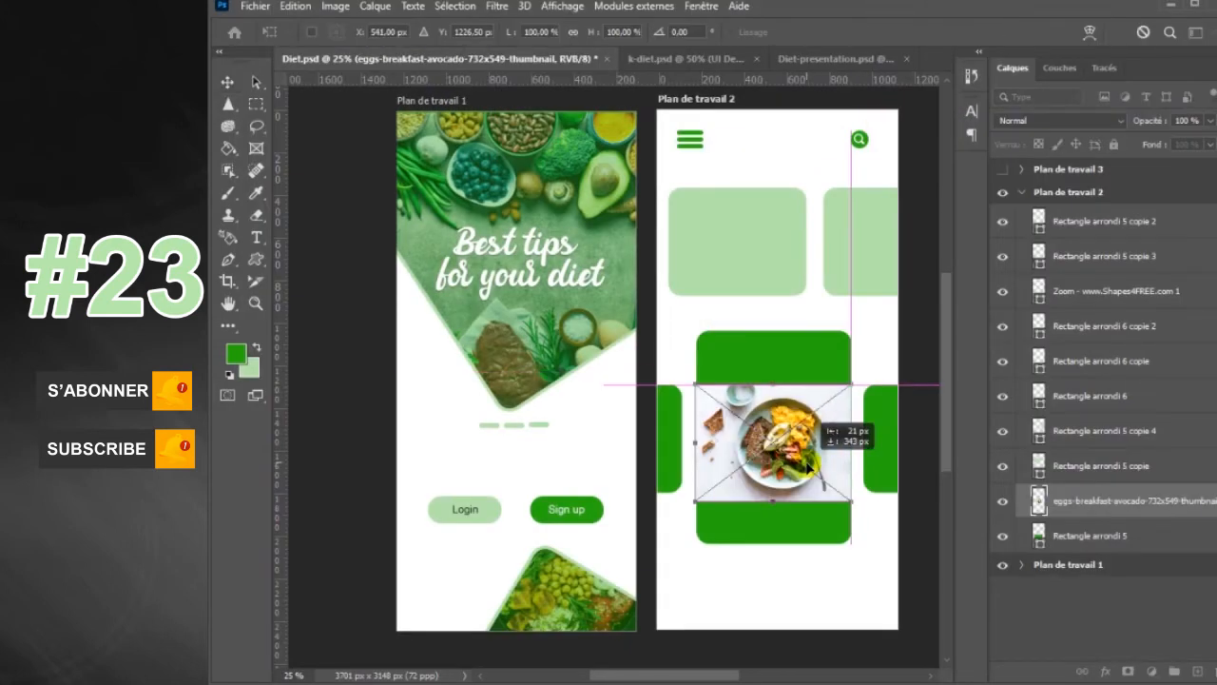
drag(851, 385, 915, 337)
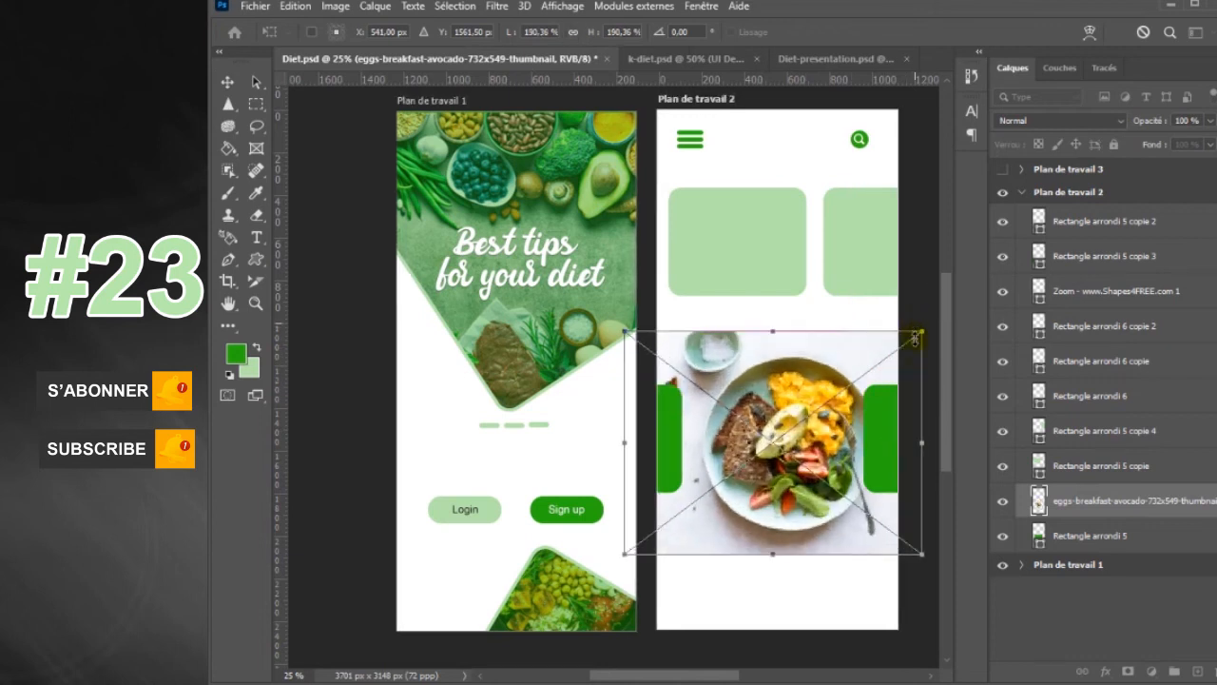
key(Return)
drag(817, 467, 818, 459)
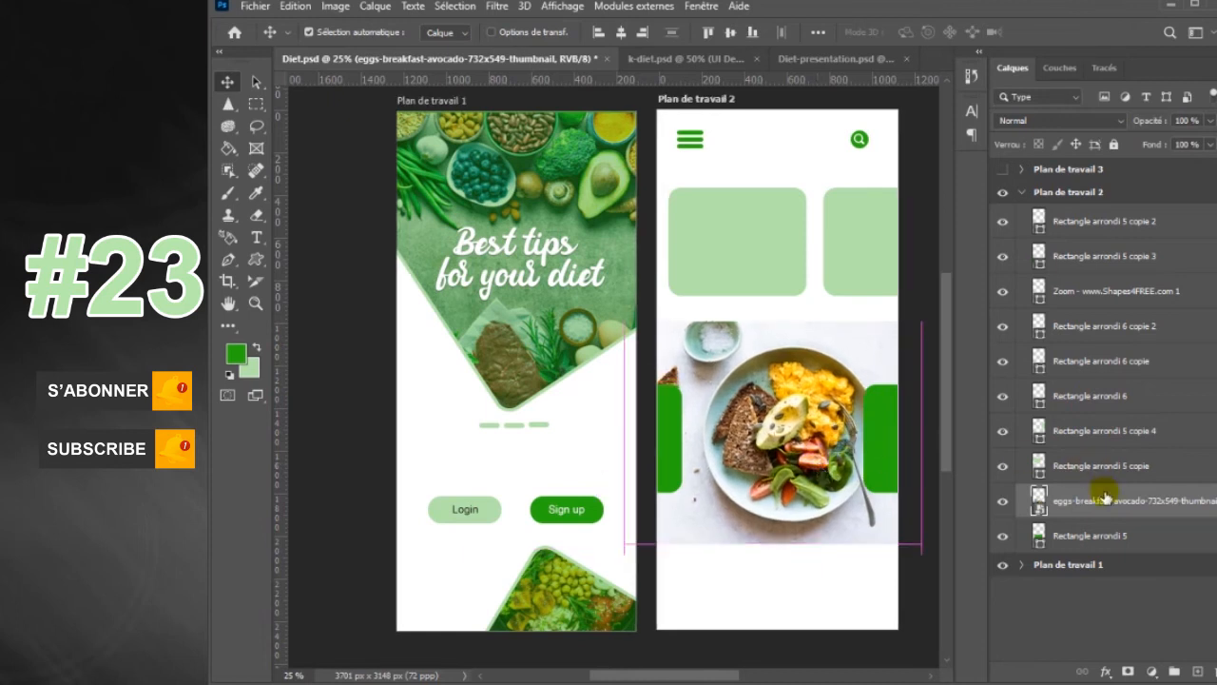
- Clip the breakfast photo to the large central rounded rectangle and shift it slightly left within the card
right_click(1106, 497)
click(1141, 337)
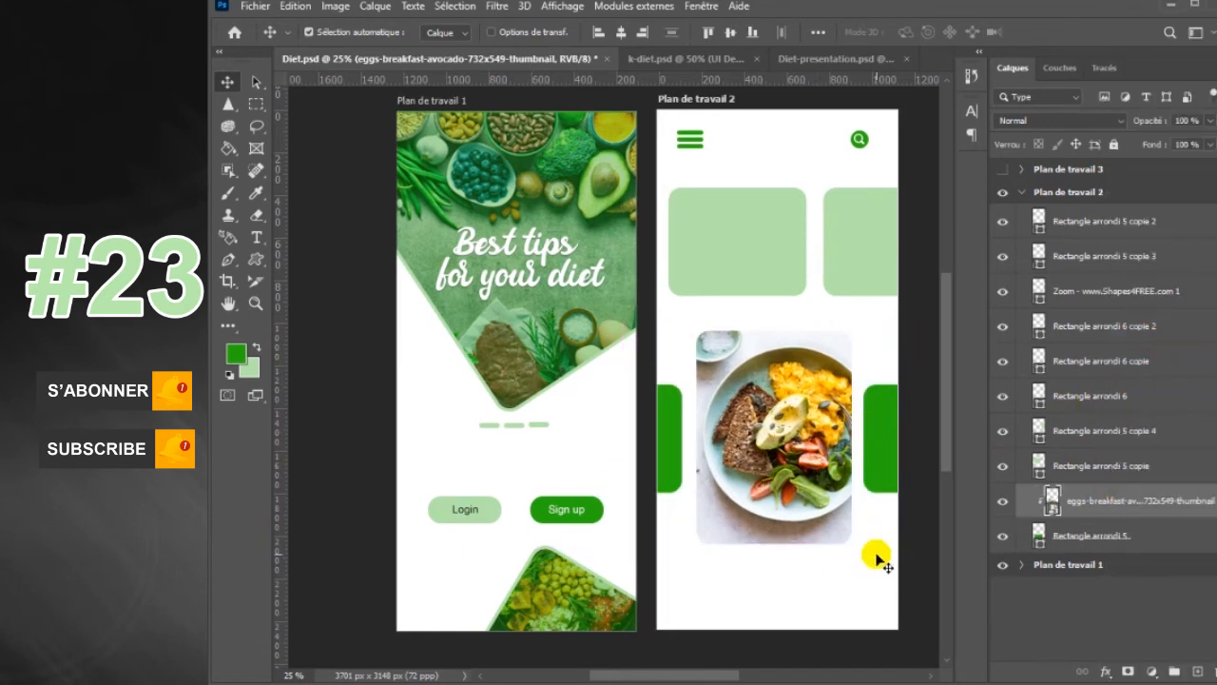
drag(808, 488, 808, 491)
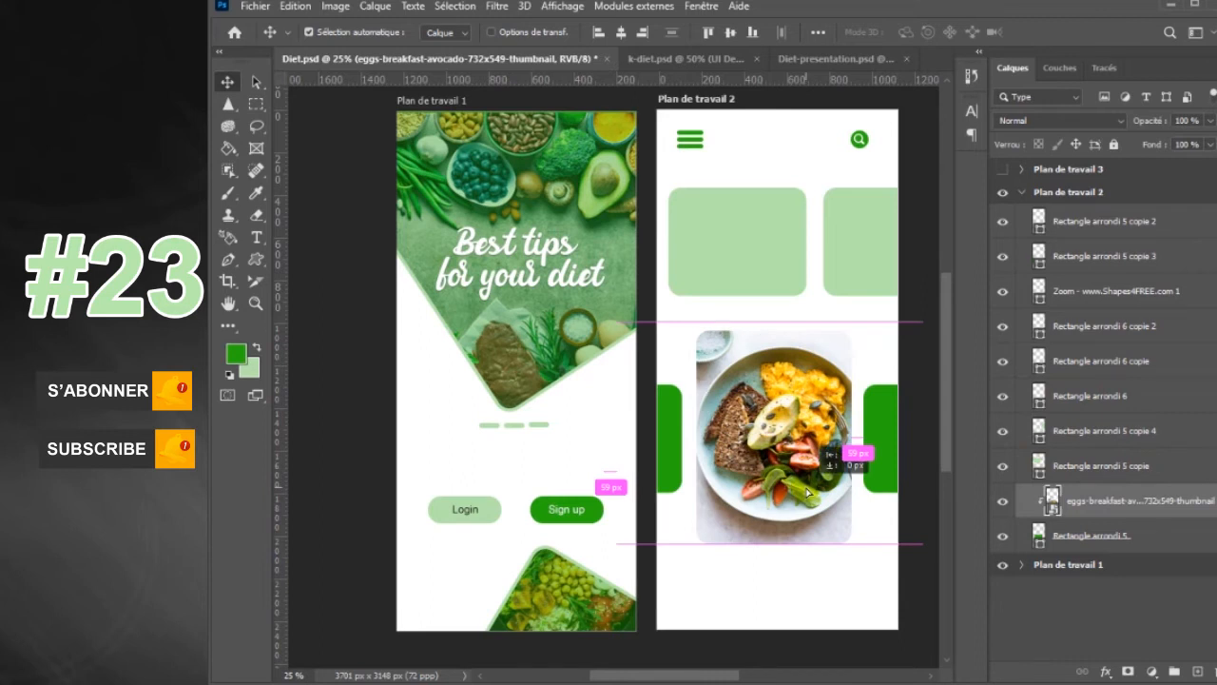
- Add a drop shadow to the large central rectangle with 10% opacity, 10 px distance, 14% spread and 168 px size
click(1179, 537)
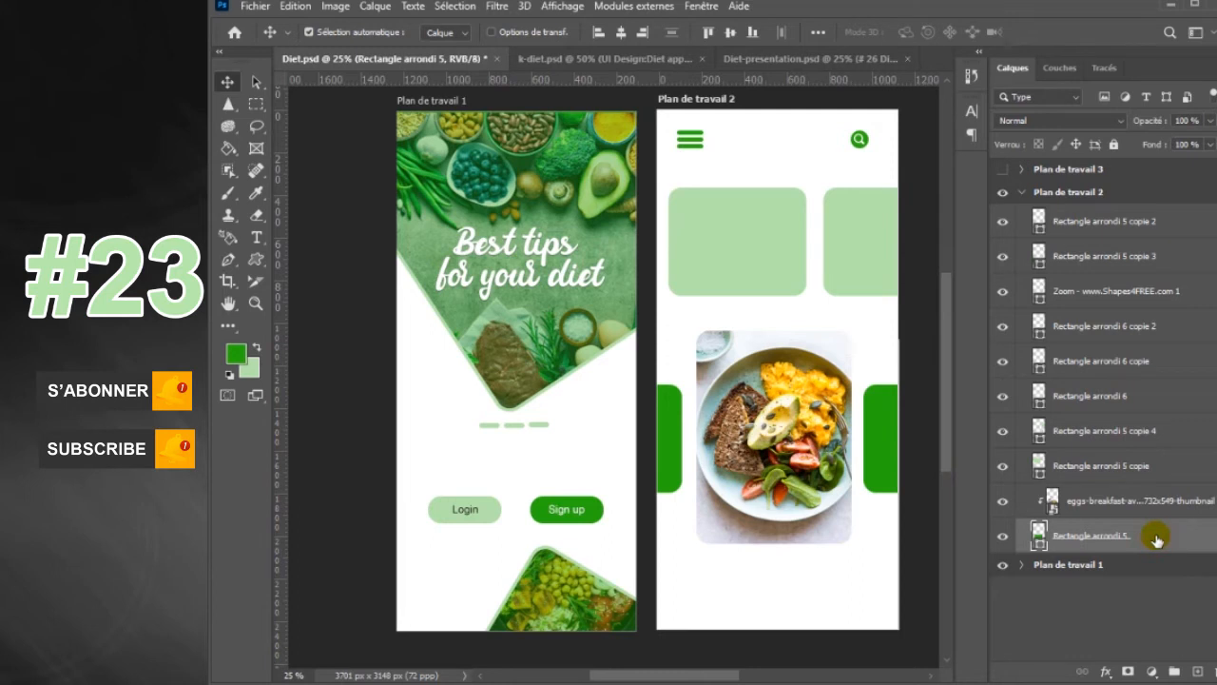
double_click(1157, 538)
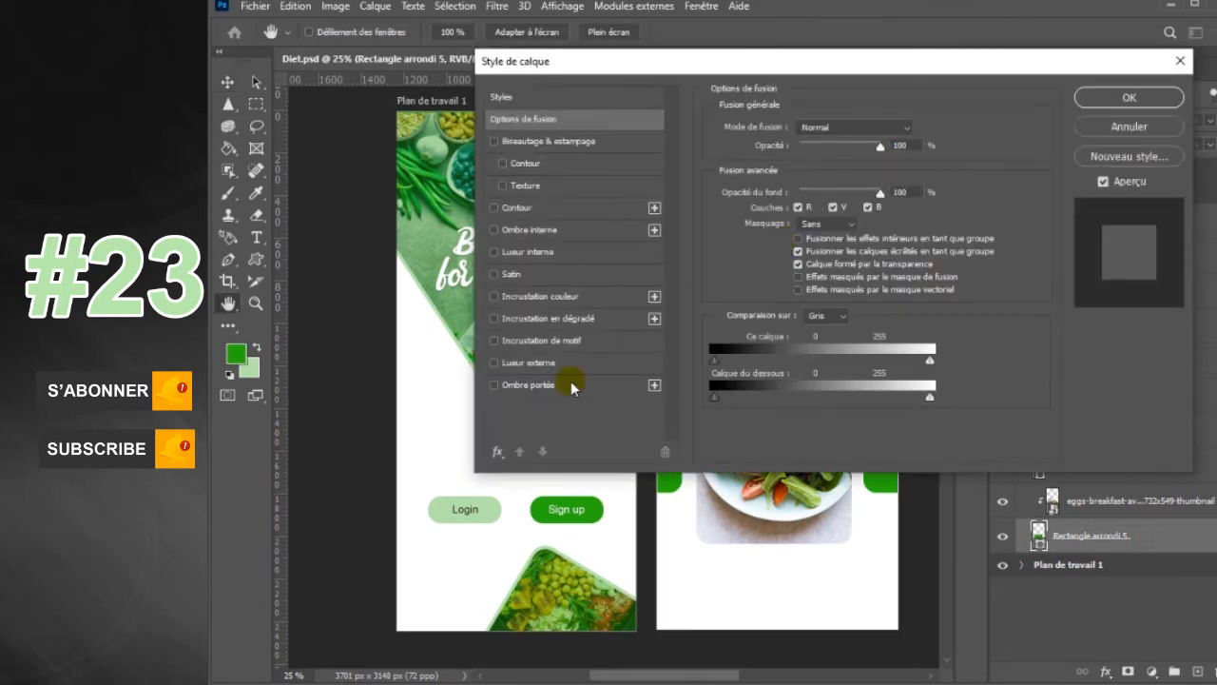
click(570, 386)
click(894, 240)
text(168)
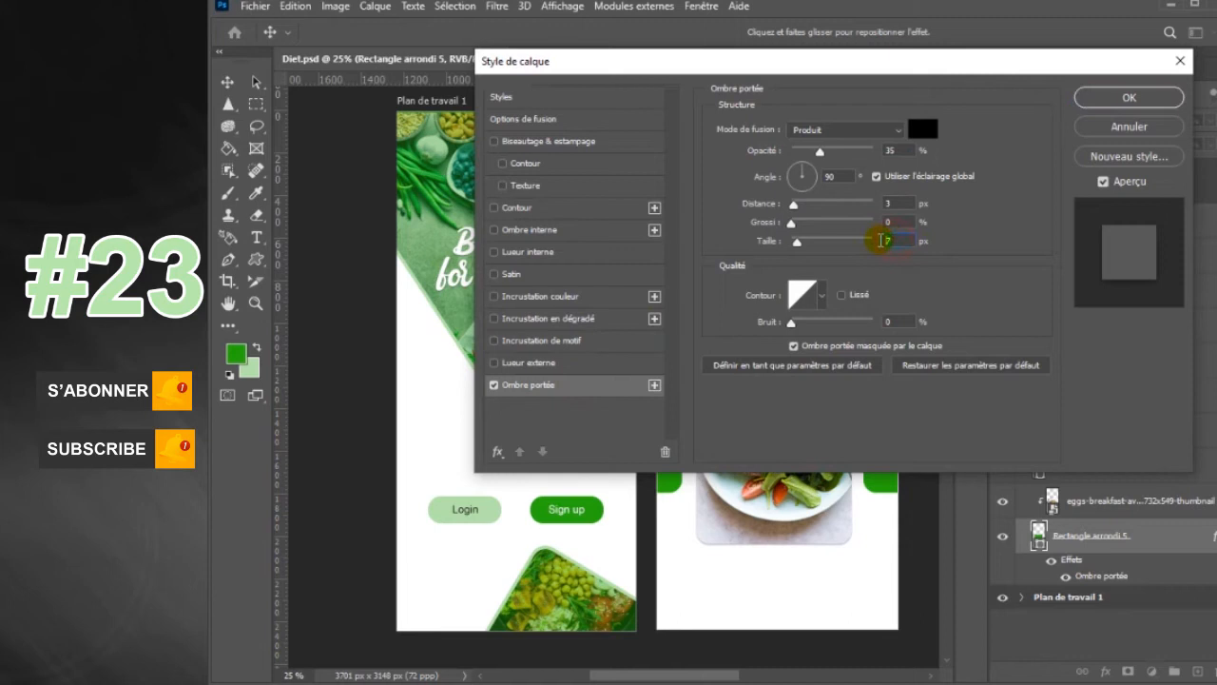
click(886, 202)
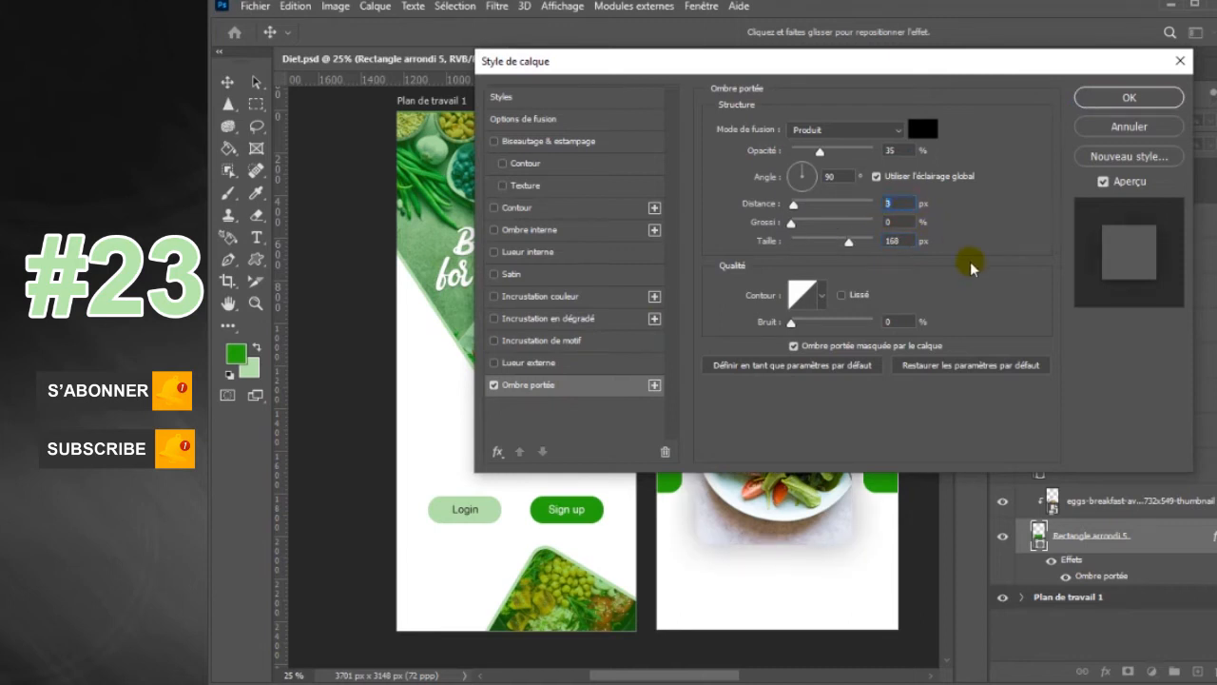
text(10)
key(Tab)
text(14)
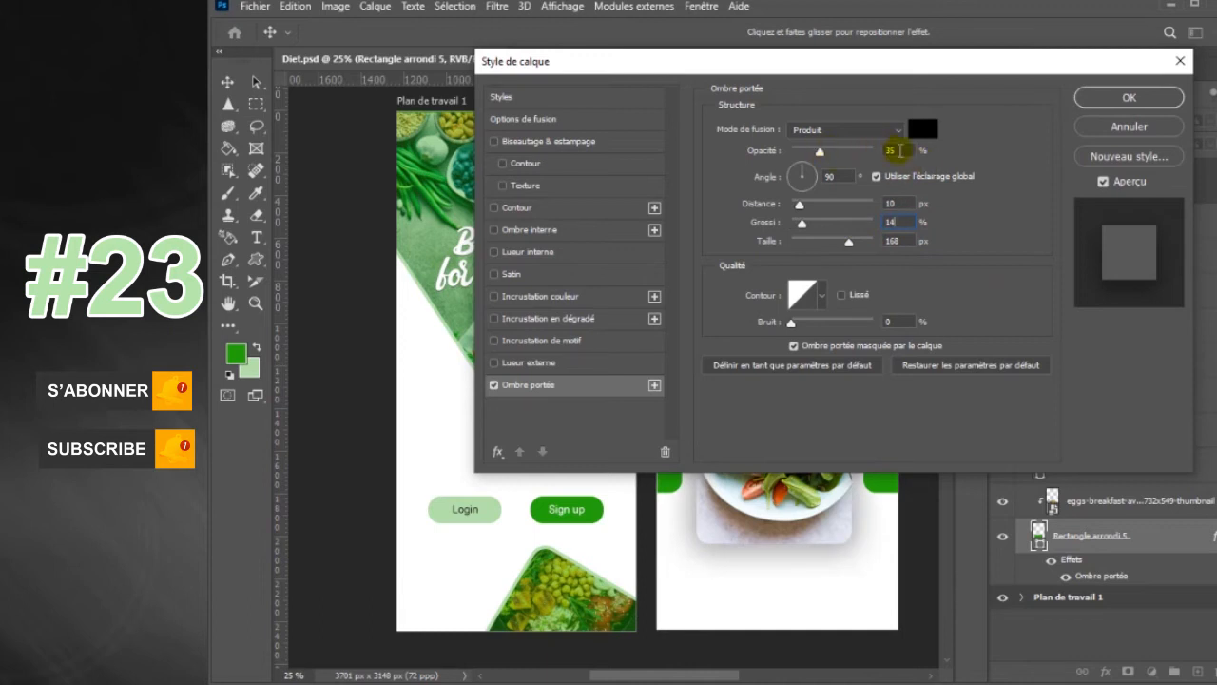
double_click(897, 149)
text(10)
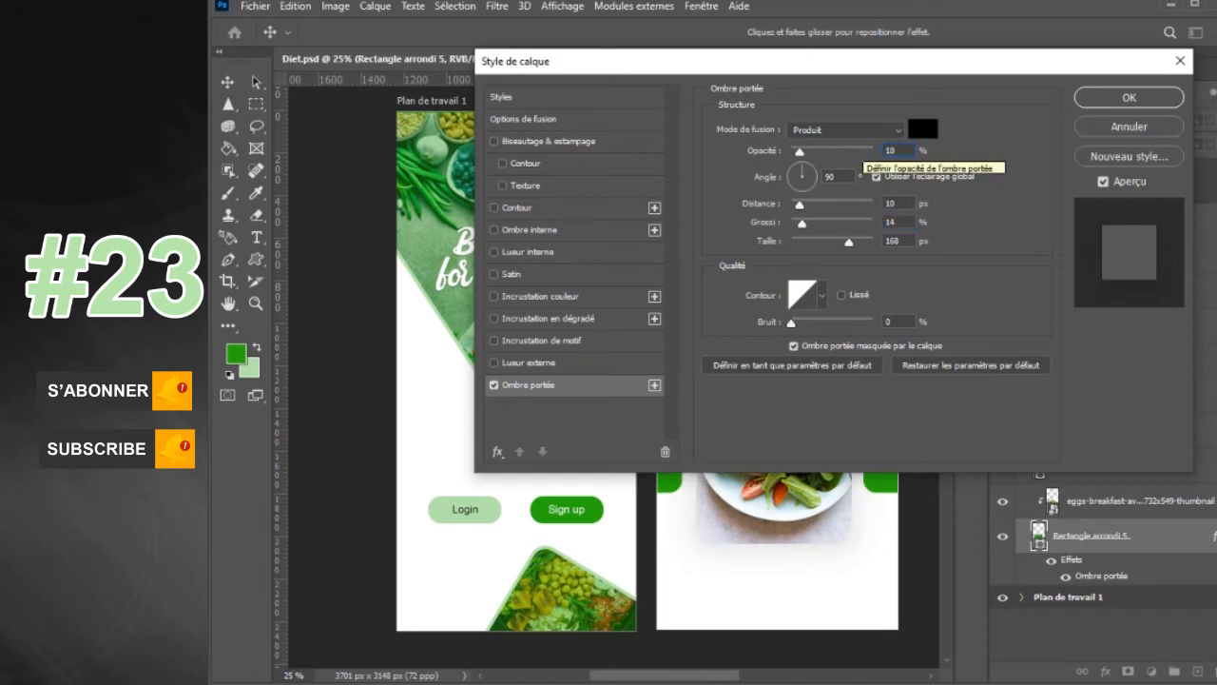
click(1123, 98)
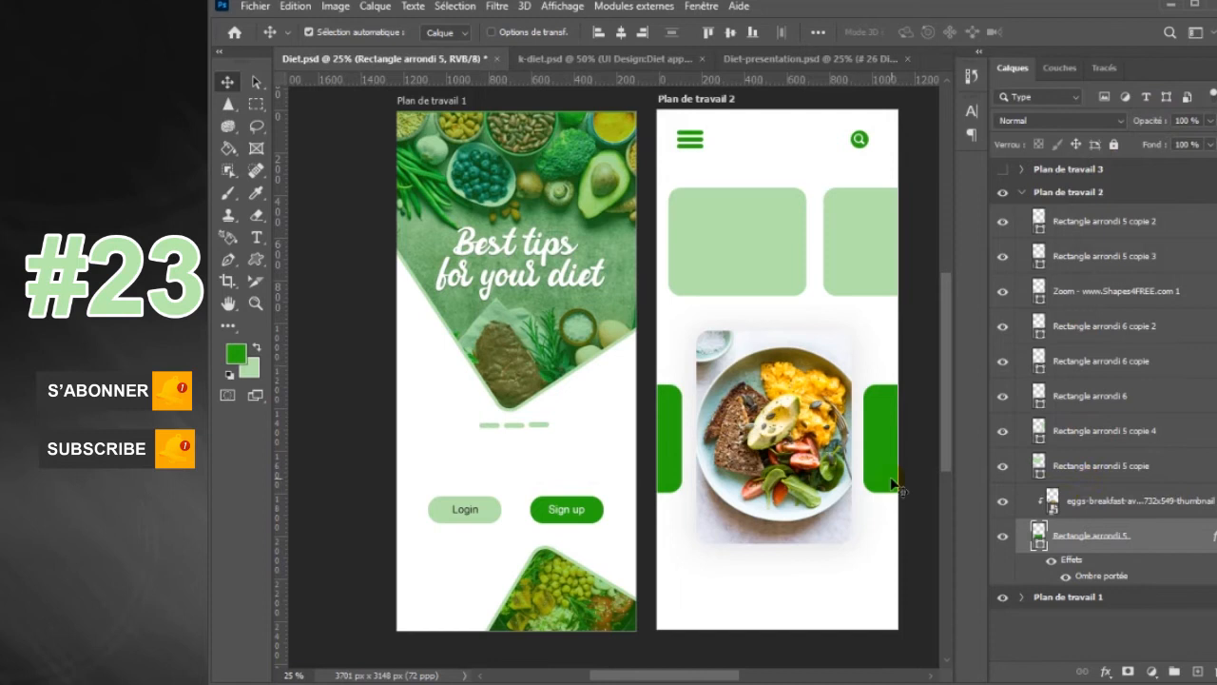
- Lower the central rectangle's drop shadow opacity to 8%, leaving its colour overlay disabled
double_click(1164, 541)
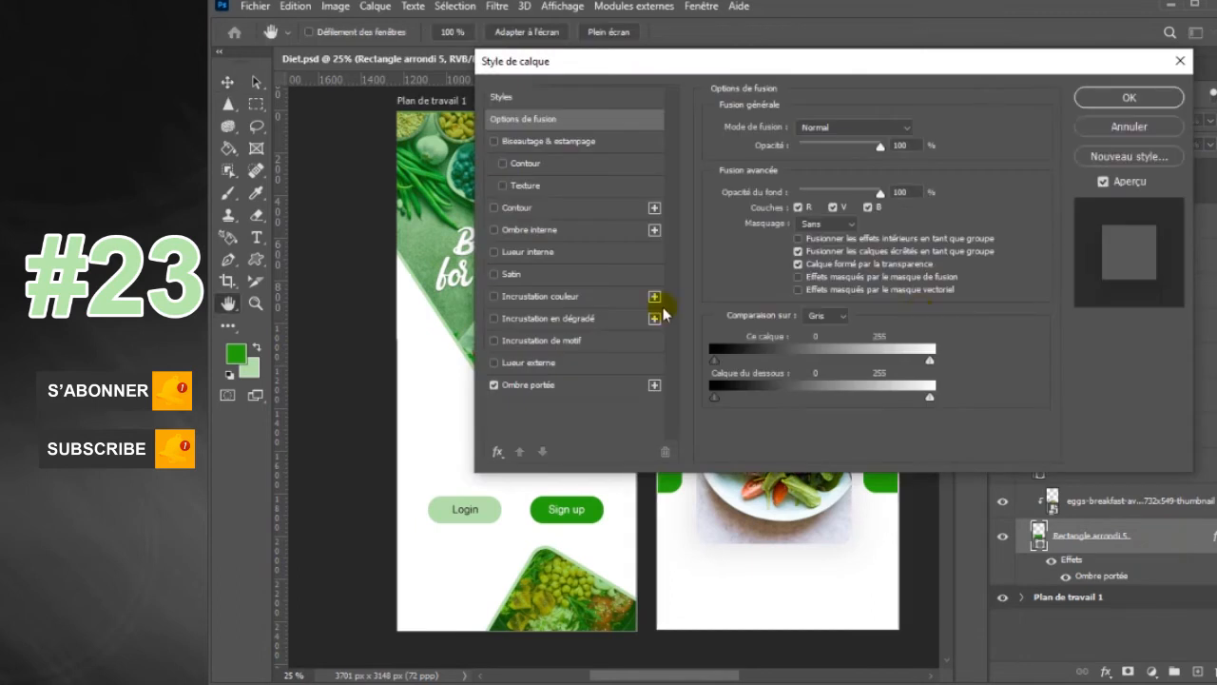
click(581, 297)
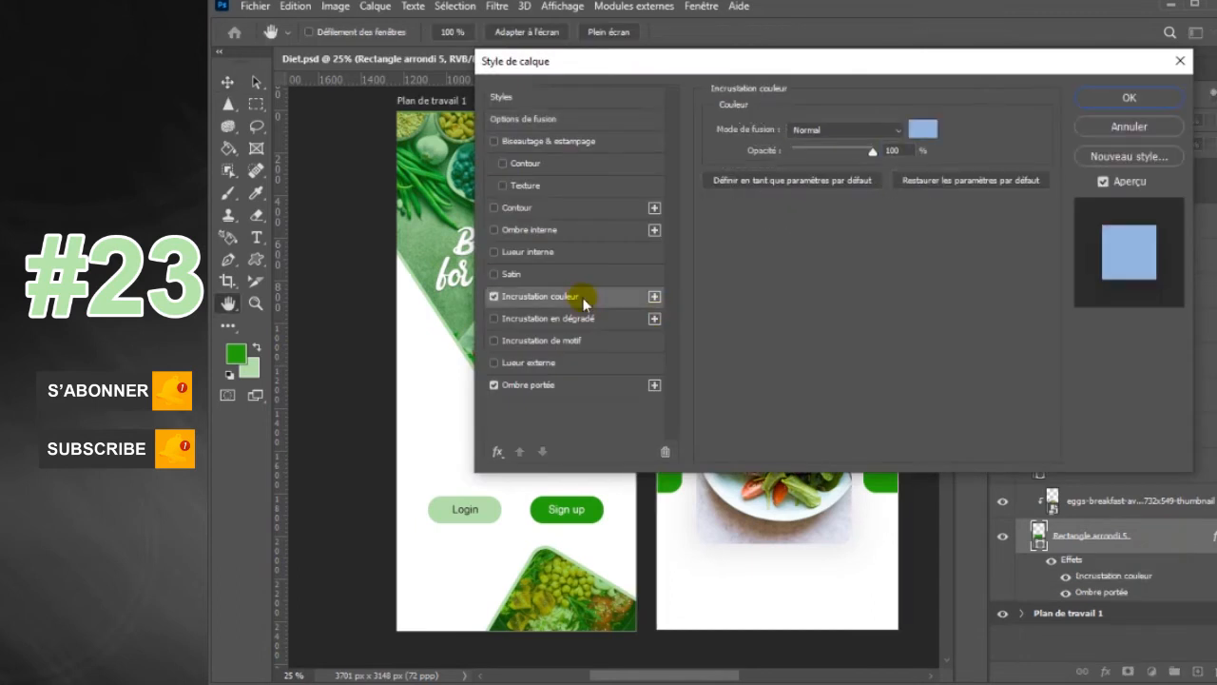
click(495, 296)
click(576, 385)
drag(895, 153, 879, 153)
text(8)
click(1124, 102)
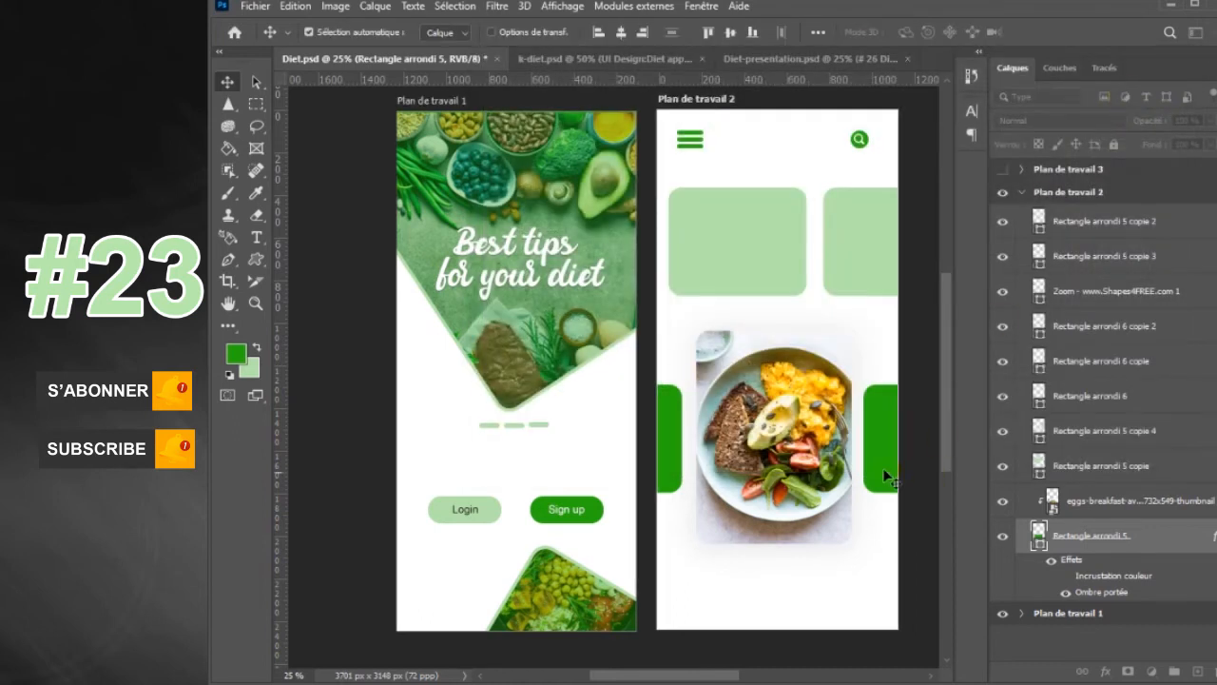
- Add a new empty layer above the right green rounded rectangle on Plan de travail 2
click(883, 468)
click(1197, 670)
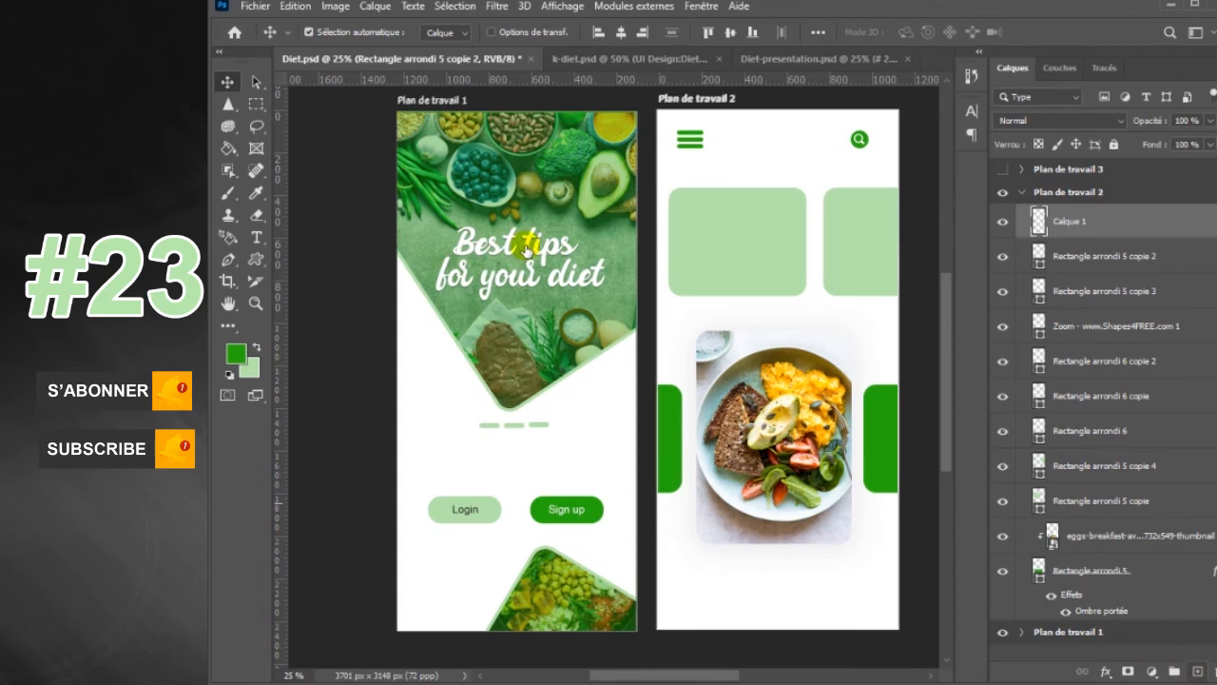
click(255, 5)
click(315, 345)
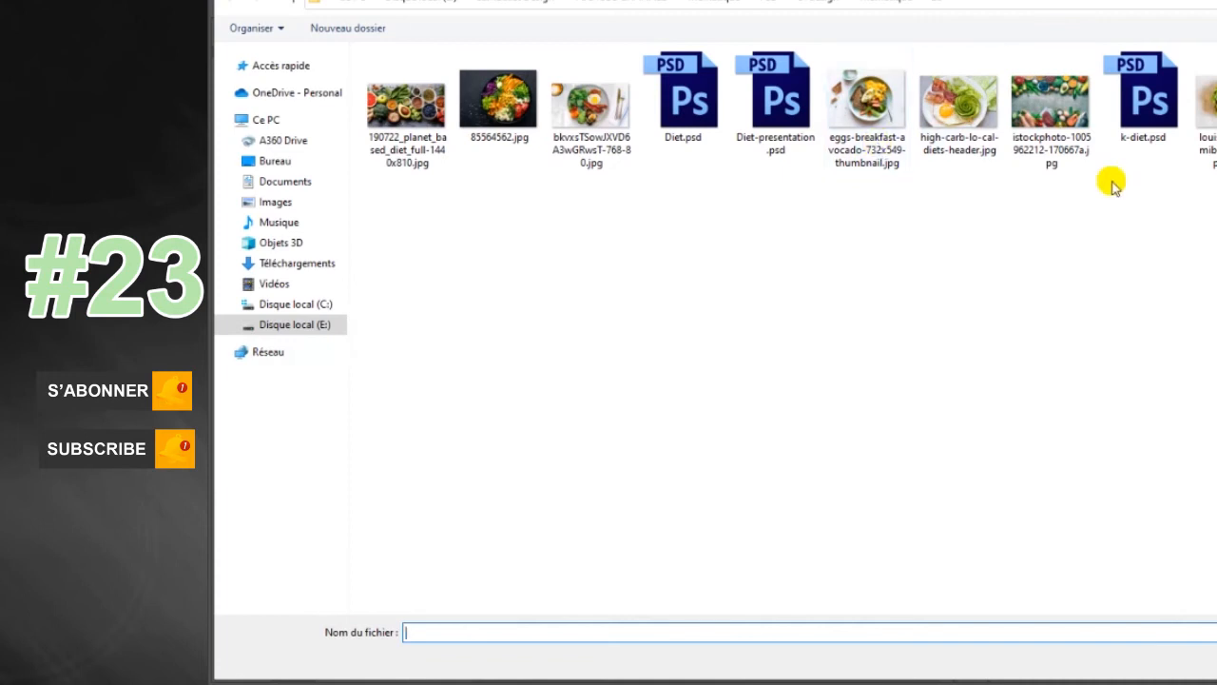
double_click(977, 136)
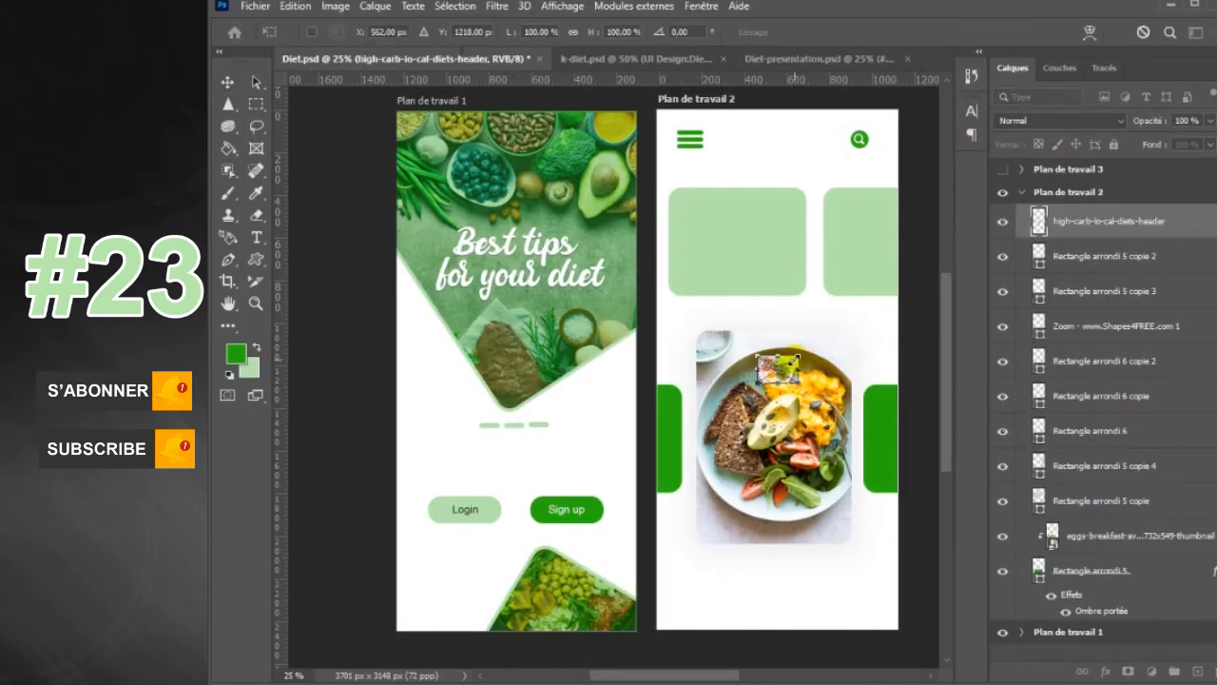
drag(782, 373, 849, 391)
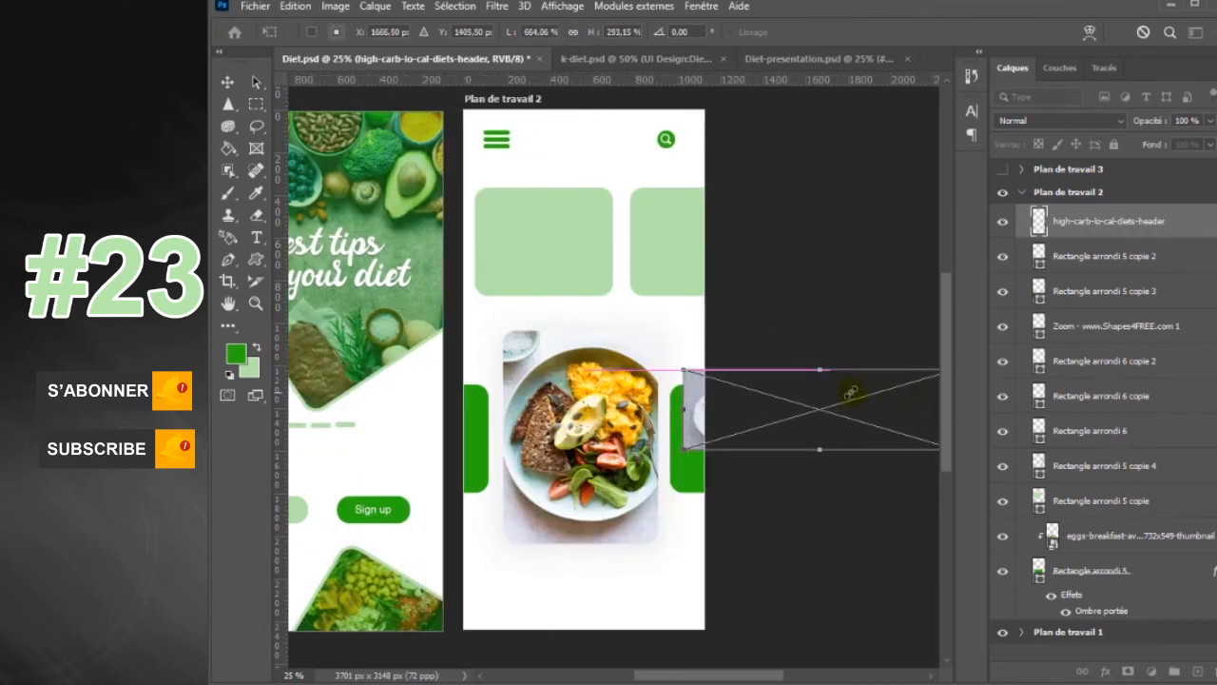
key(Return)
- Embed high-carb-lo-cal-diets-header.jpg on the new layer and scale it proportionally to about 411%
drag(783, 676, 765, 677)
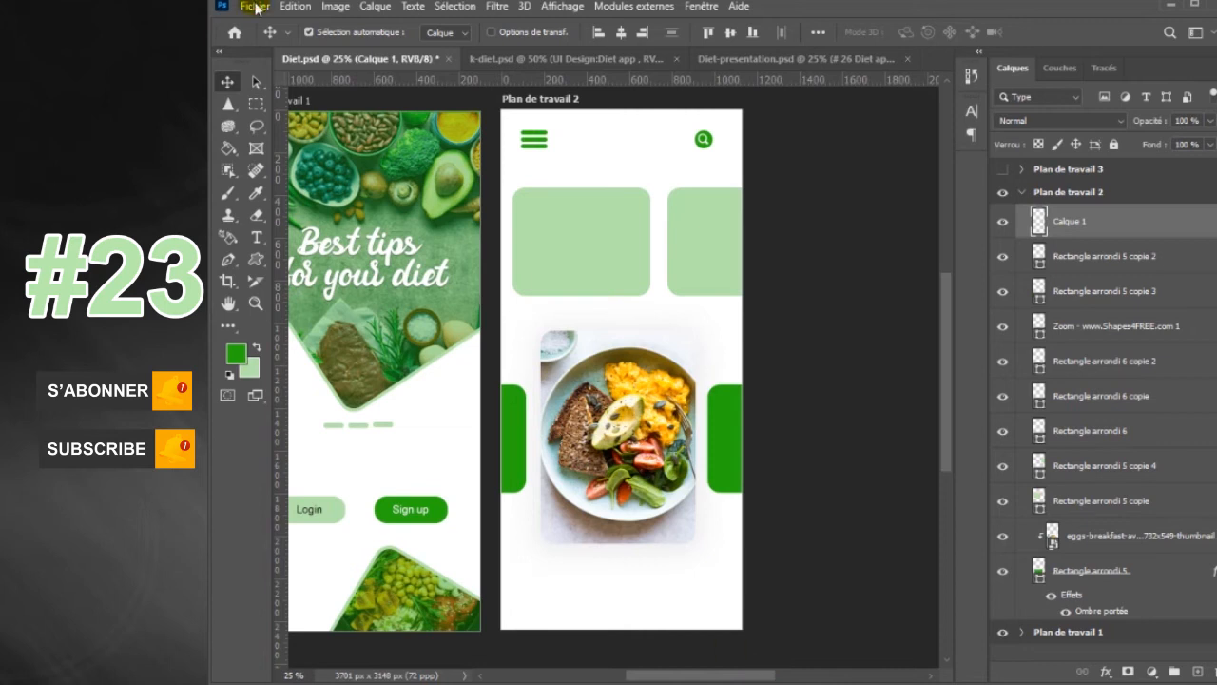
click(255, 8)
click(312, 340)
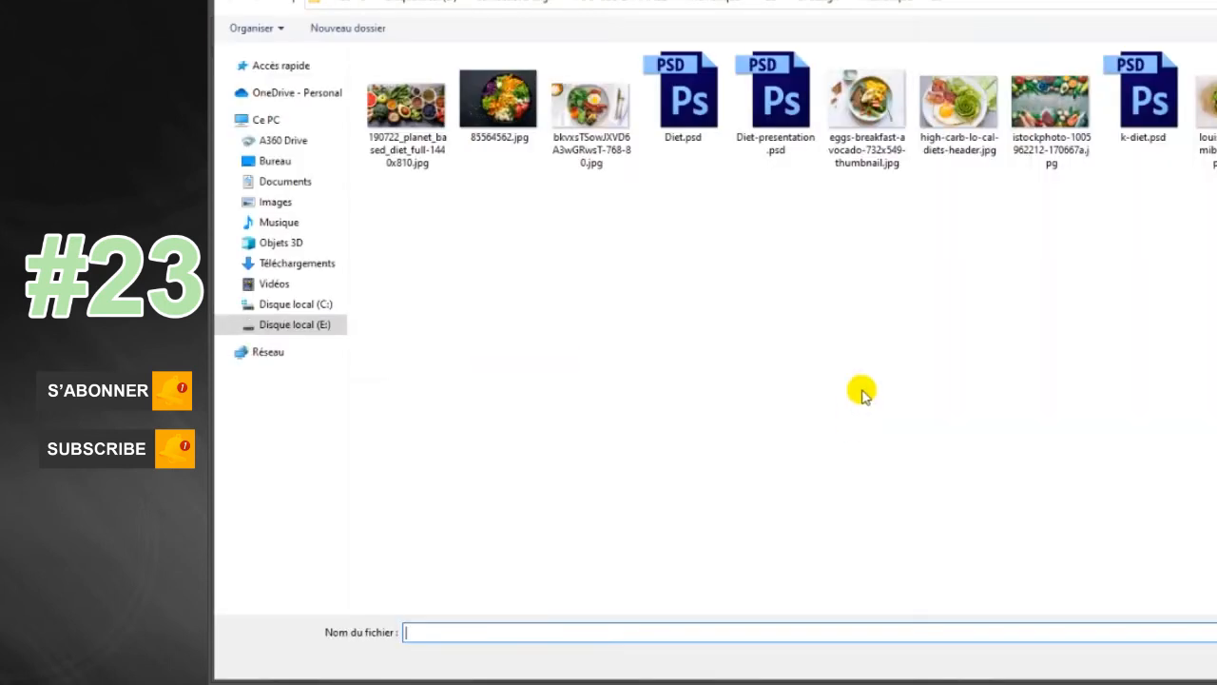
double_click(956, 95)
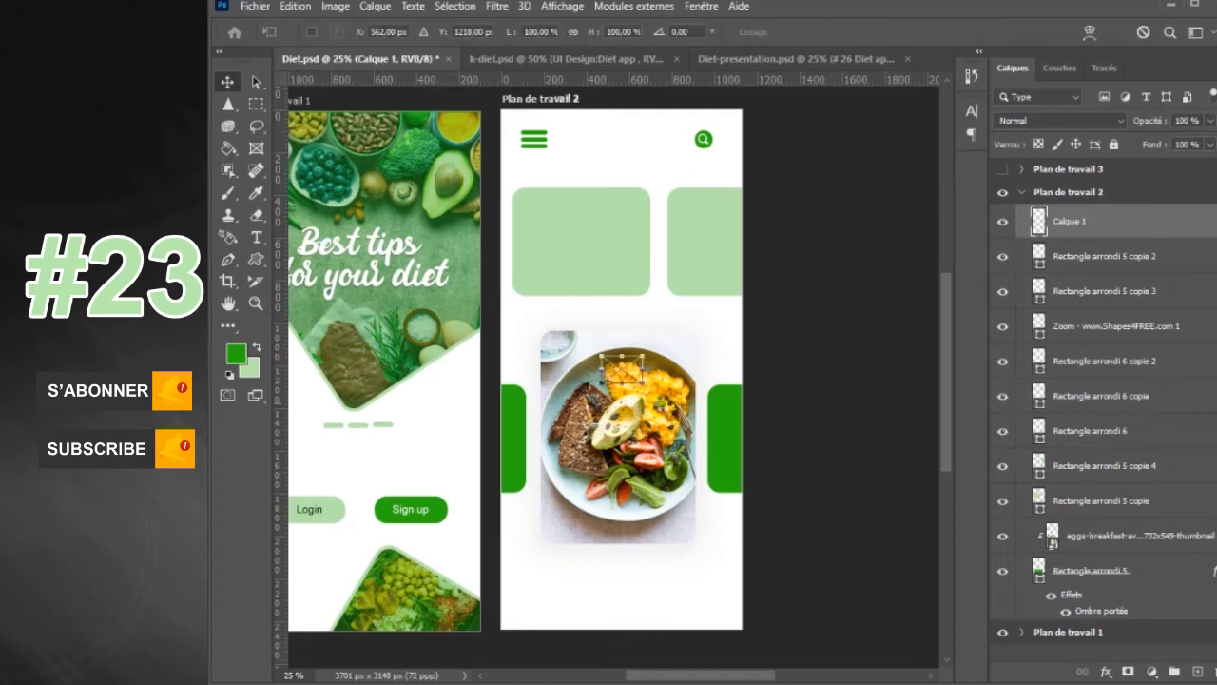
drag(665, 333, 701, 307)
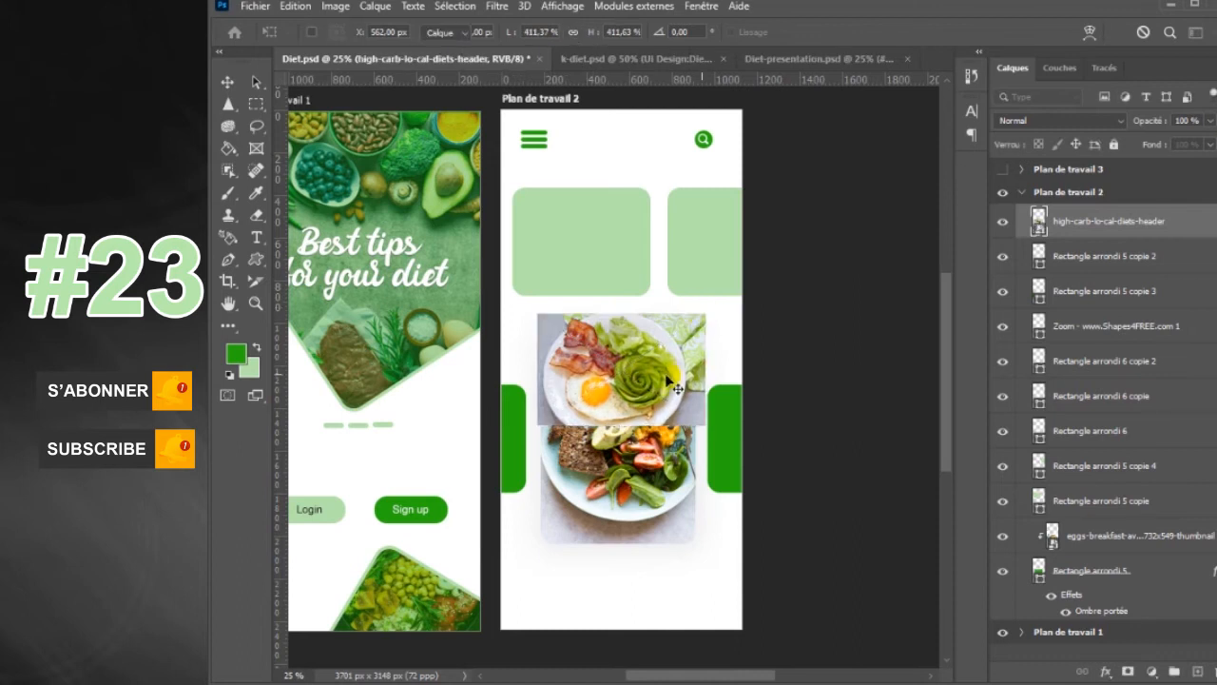
- Move the high-carb photo over the right green card and clip it to that rounded rectangle
drag(664, 383, 752, 444)
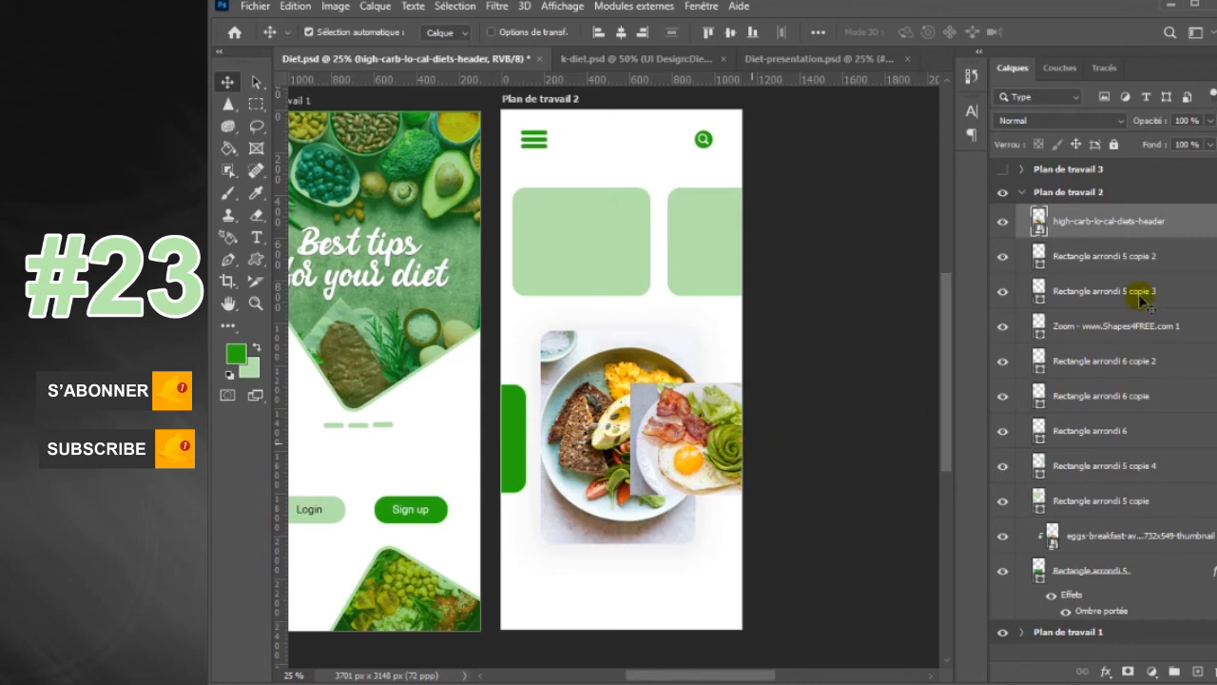
right_click(1179, 221)
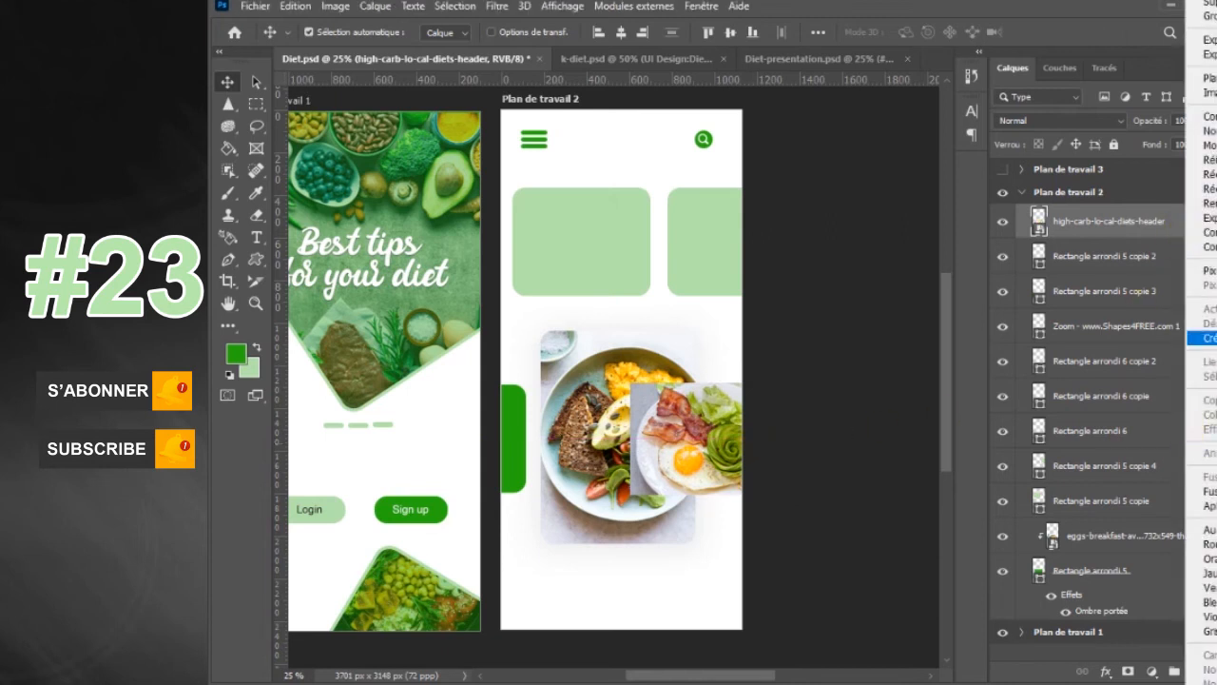
click(1203, 338)
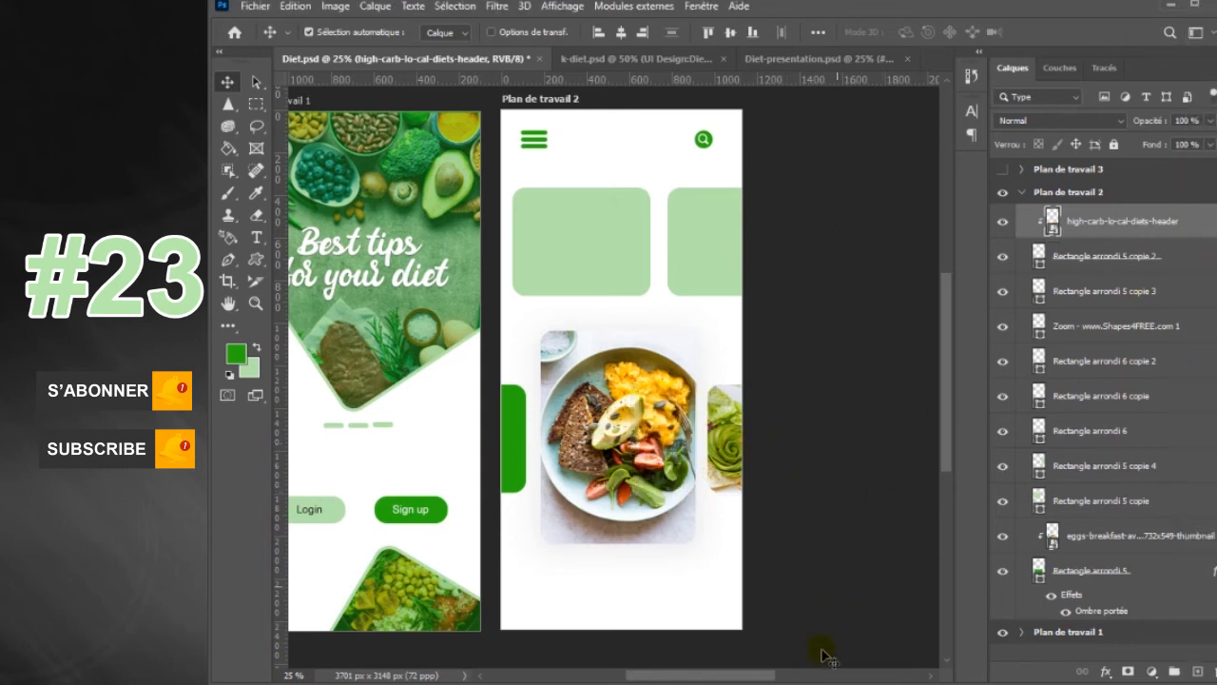
- Embed bkvxsTSowJXVD6A3wGRwsT-768-80.jpg on a new layer above the left green card and scale it to about 131%
drag(768, 675, 754, 674)
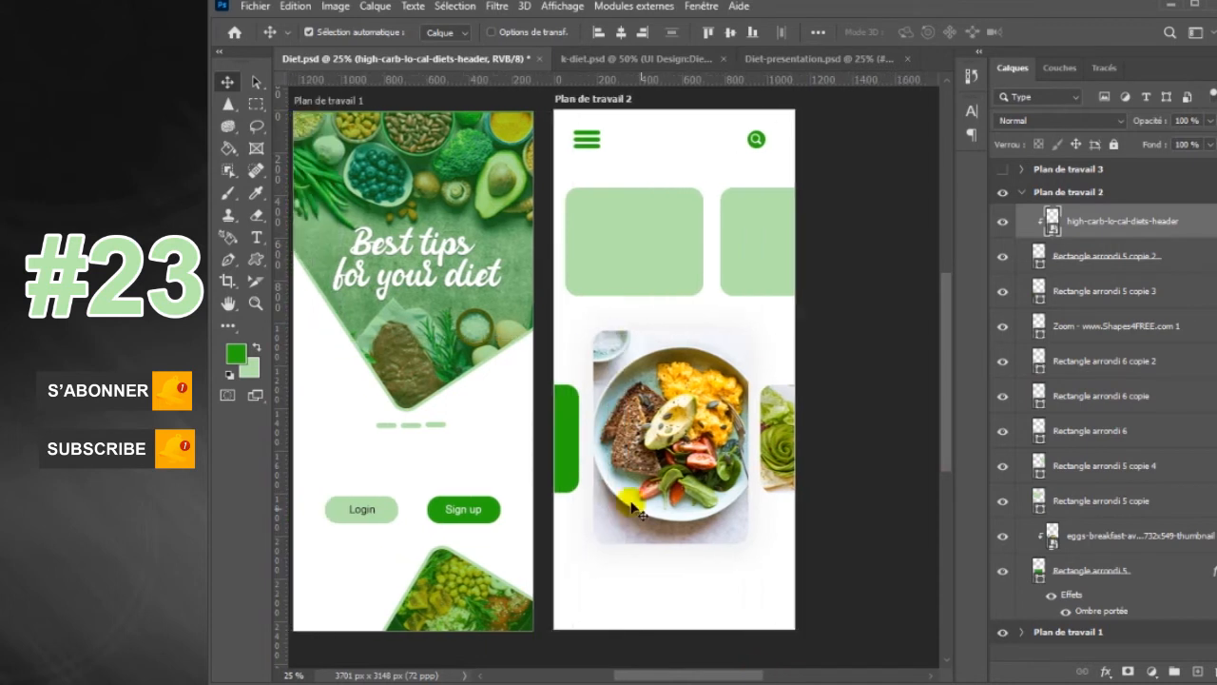
click(574, 485)
key(ctrl+shift+alt+n)
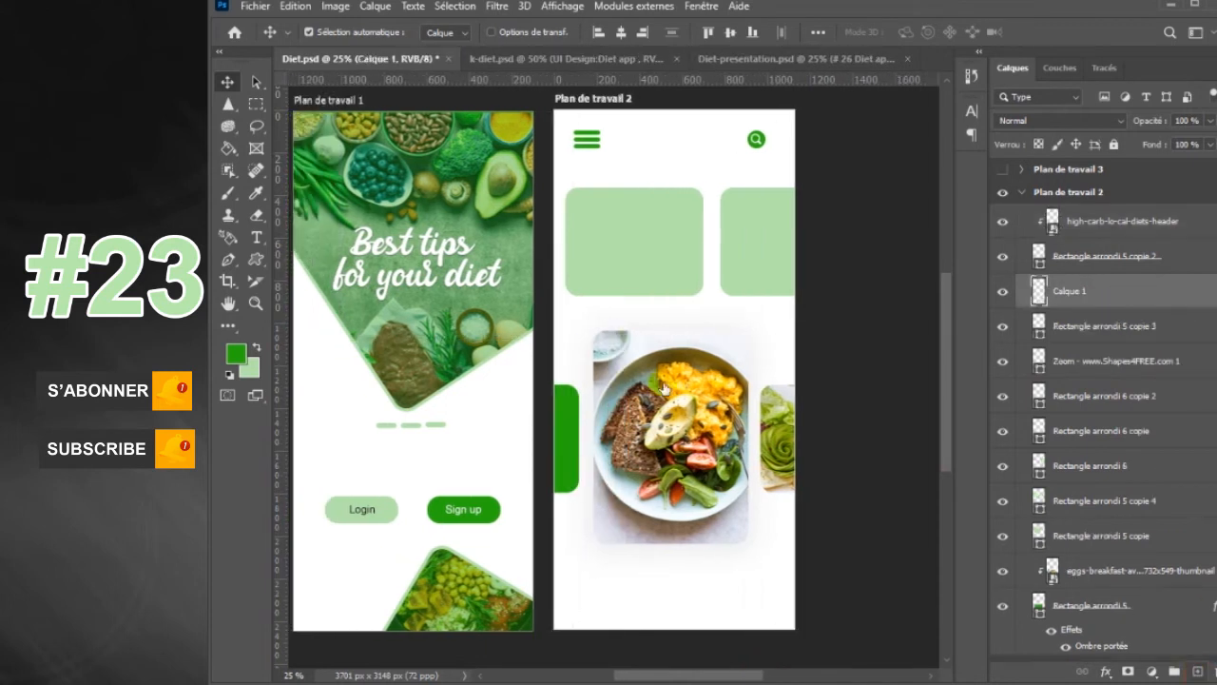
click(258, 7)
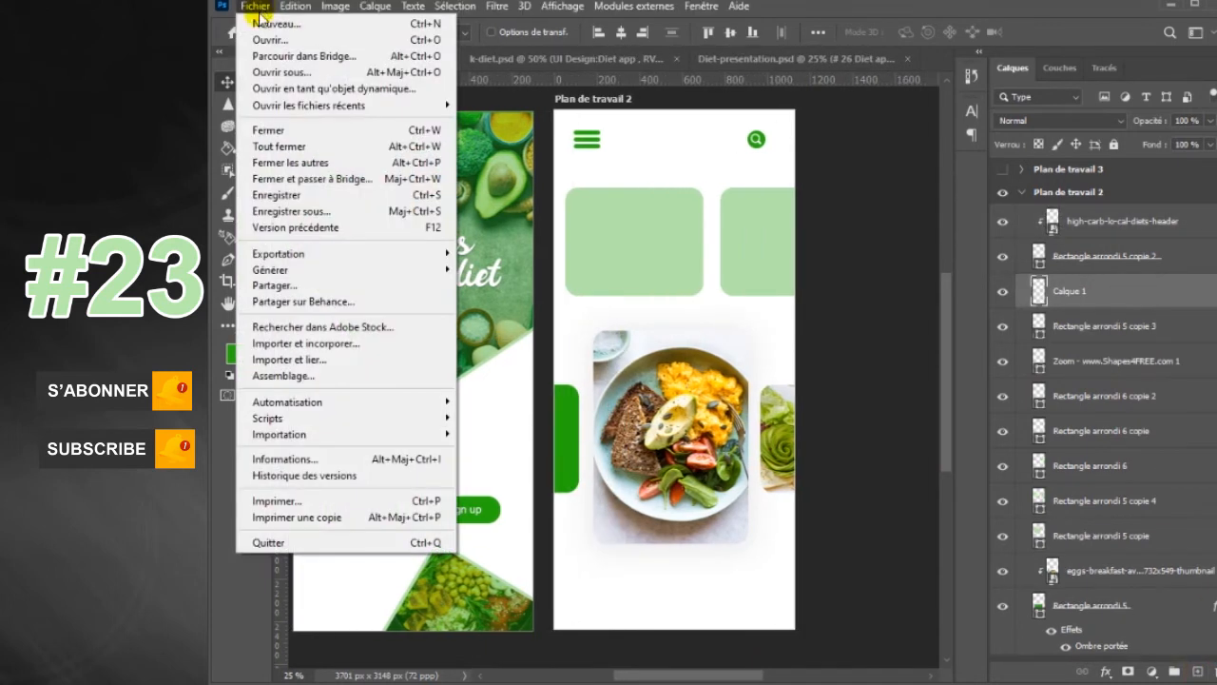
click(262, 344)
click(583, 507)
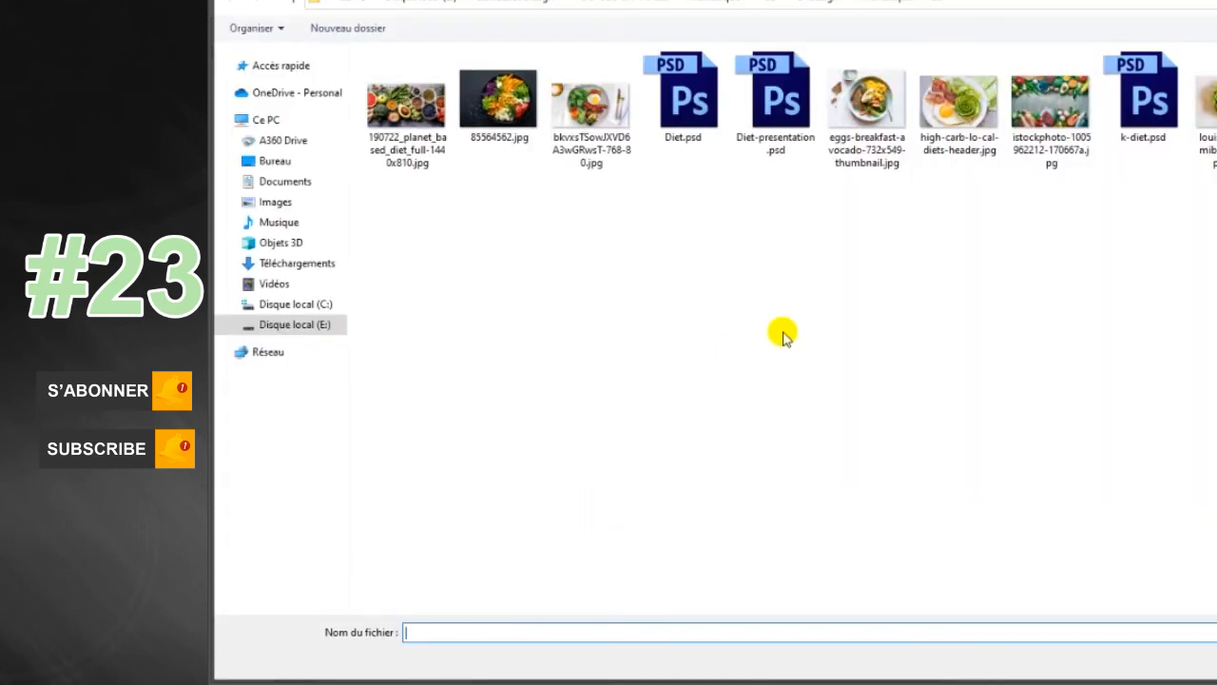
double_click(580, 122)
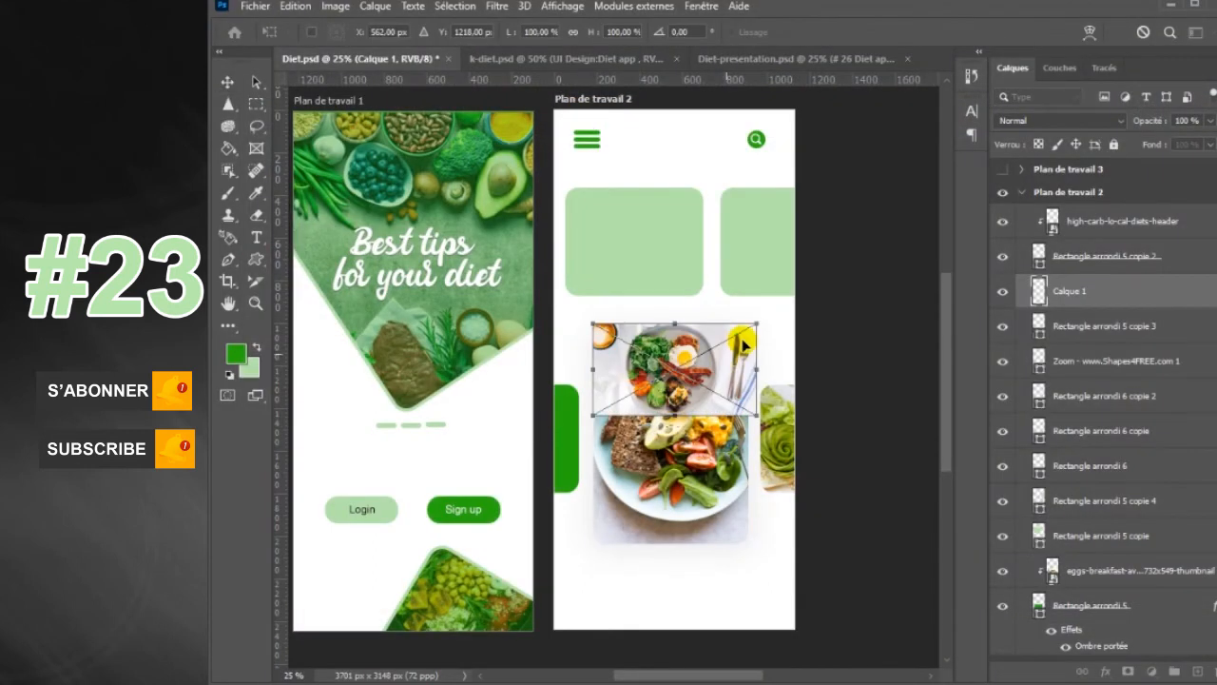
drag(758, 323, 782, 308)
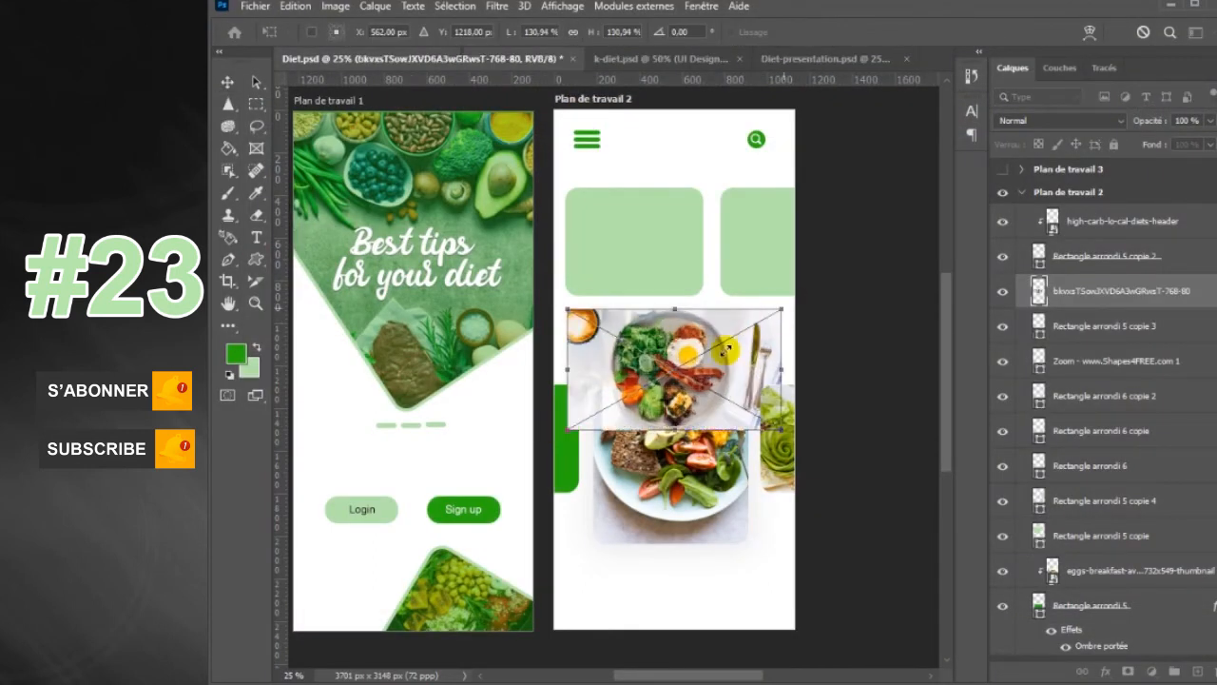
- Move the bacon-and-egg photo over the left green card and clip it to that rounded rectangle
drag(694, 363, 584, 430)
key(Return)
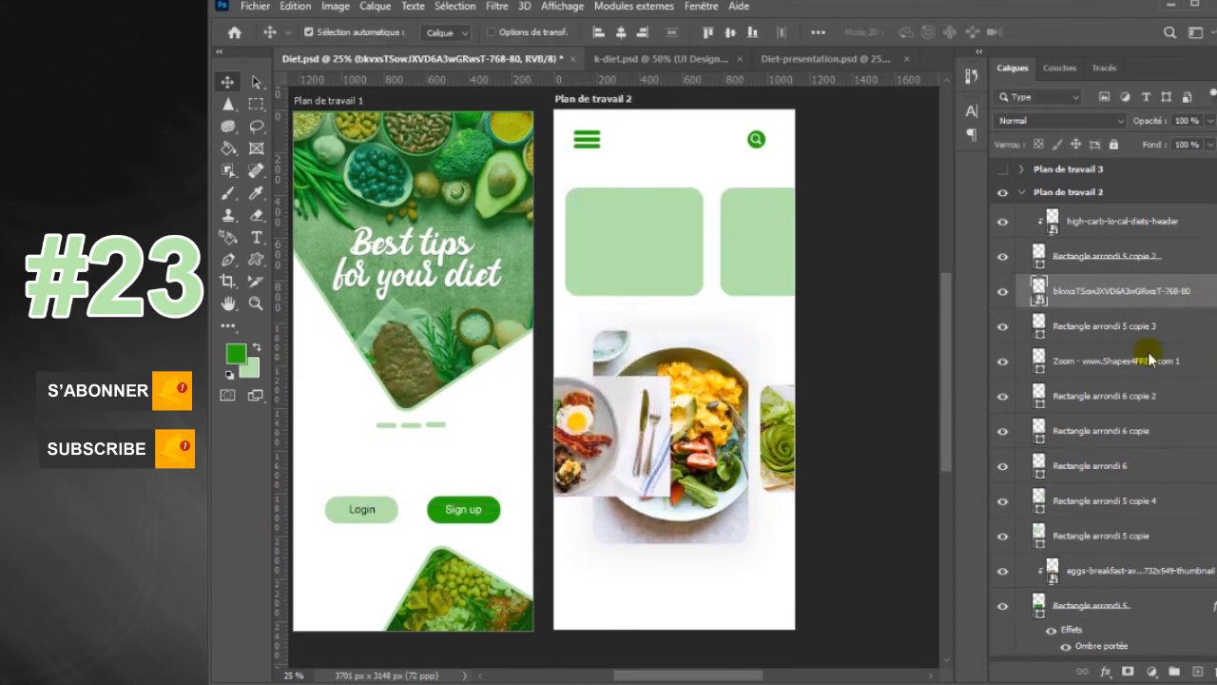
alt+click(1182, 309)
click(1181, 327)
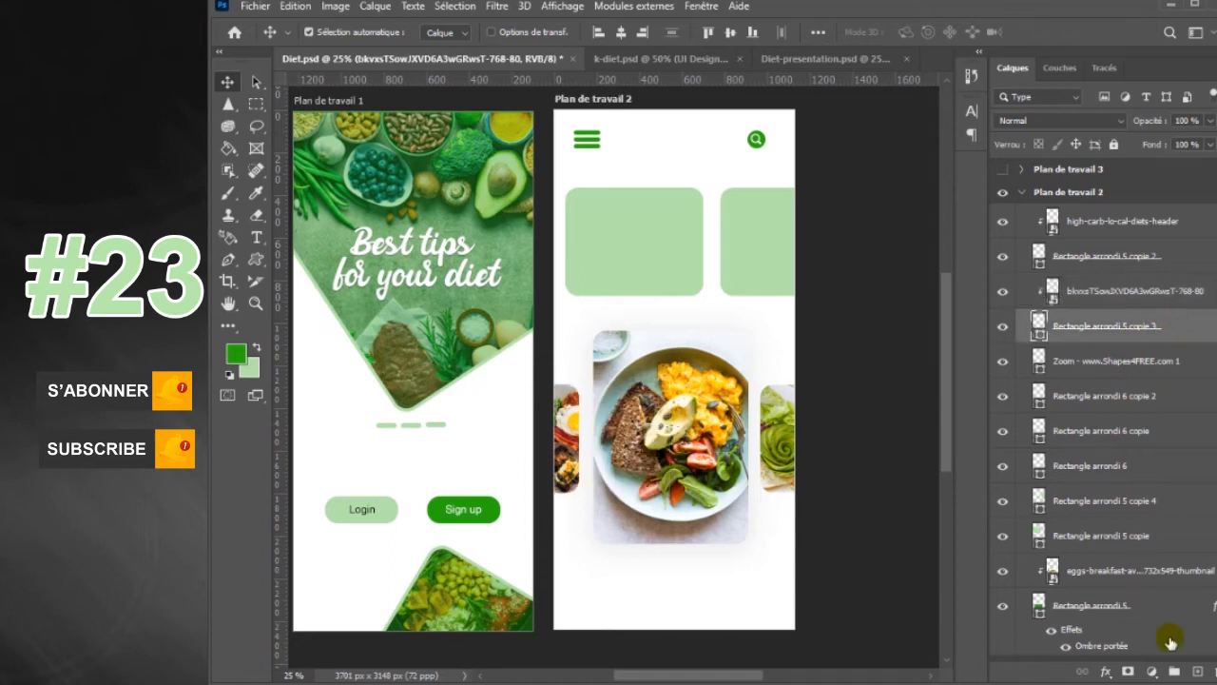
double_click(1177, 619)
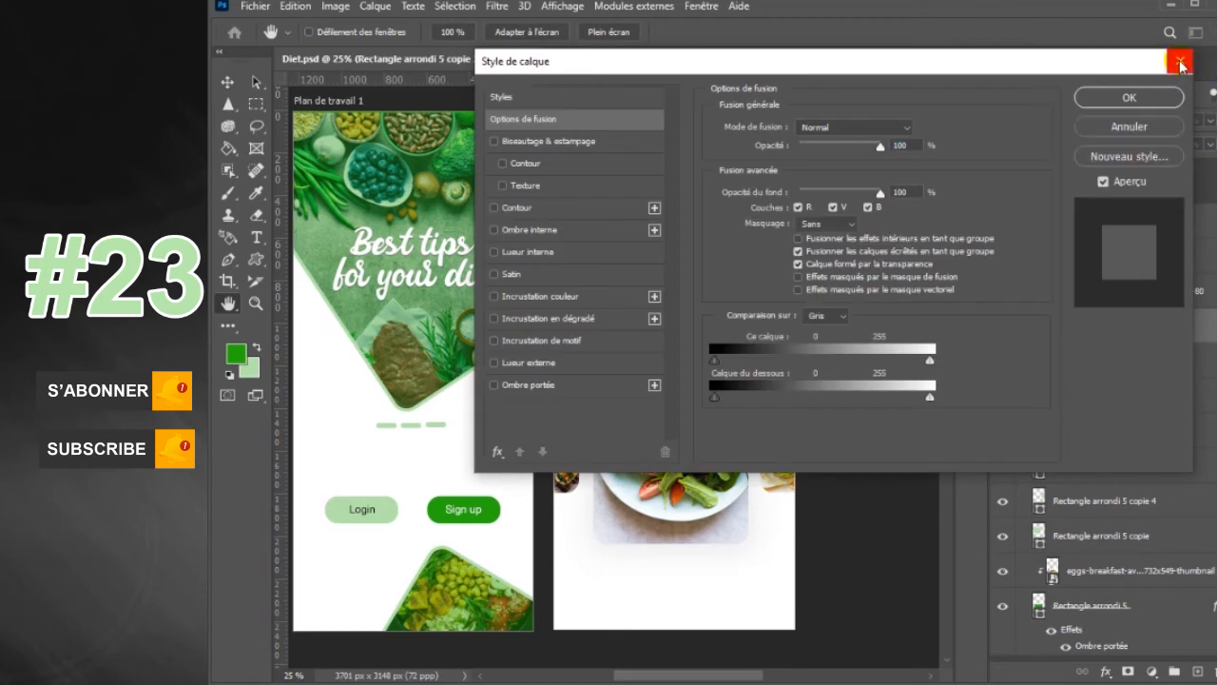
click(1179, 62)
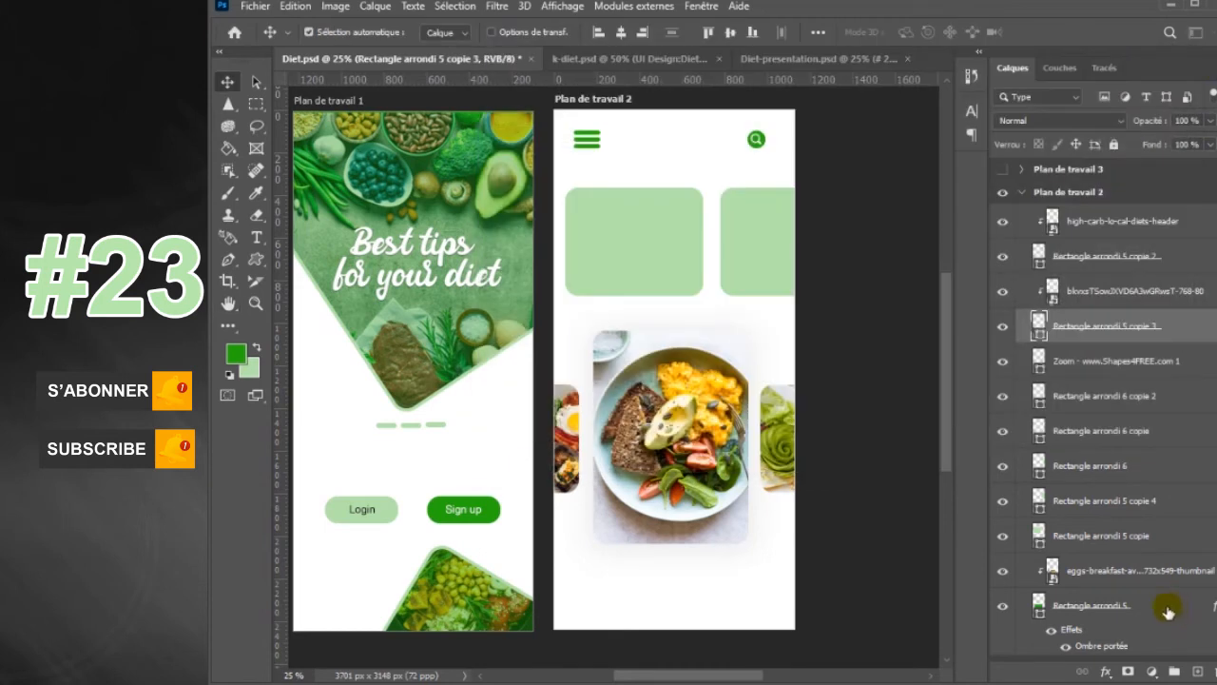
- Copy the central card's layer style with its drop shadow and paste it onto the left and right card rectangles
click(1167, 611)
right_click(1167, 611)
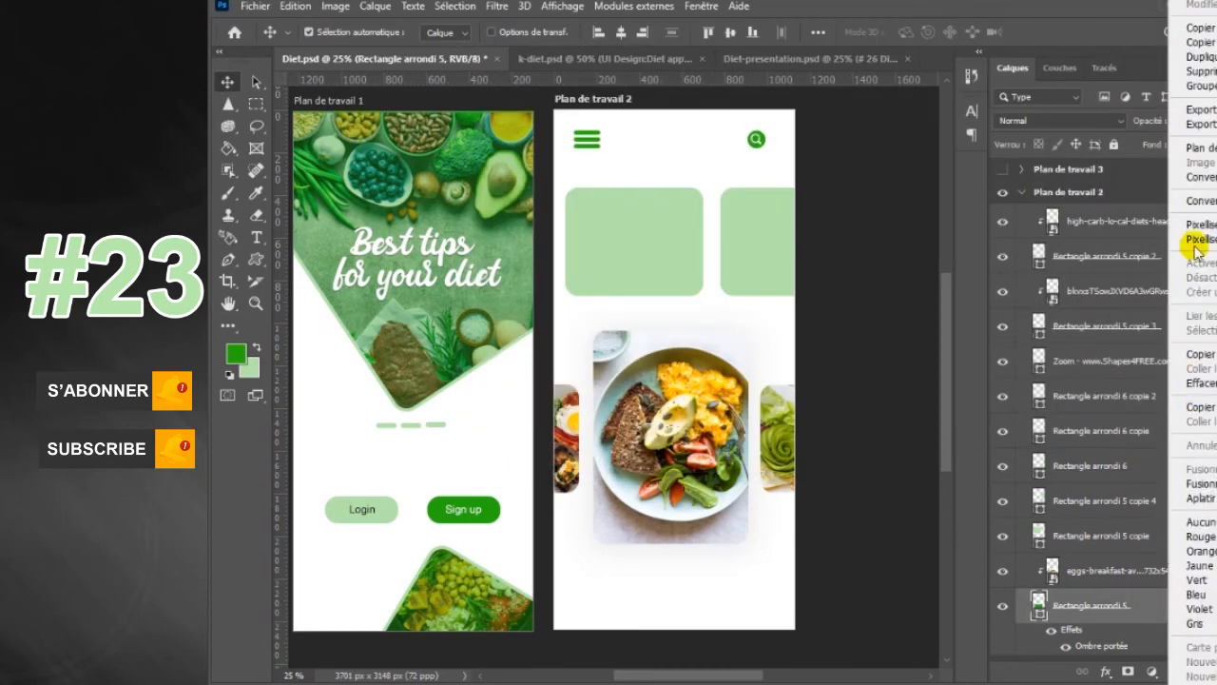
click(1203, 353)
click(1181, 326)
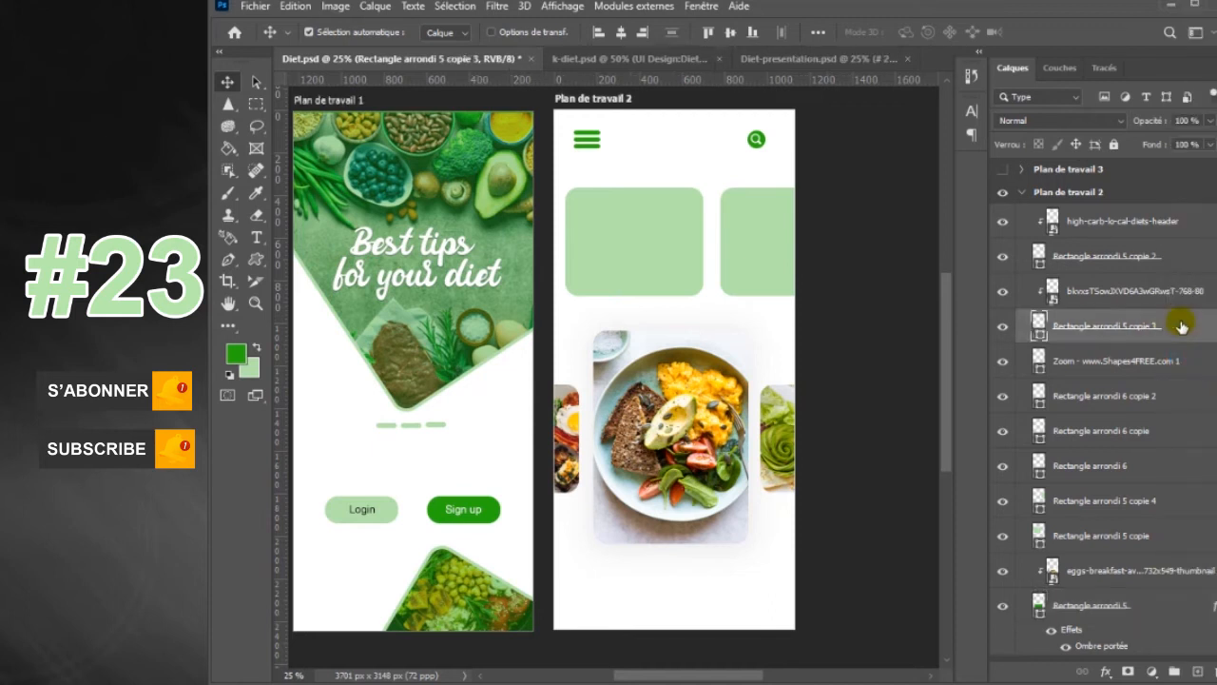
right_click(1181, 326)
click(1203, 368)
click(1181, 256)
right_click(1181, 257)
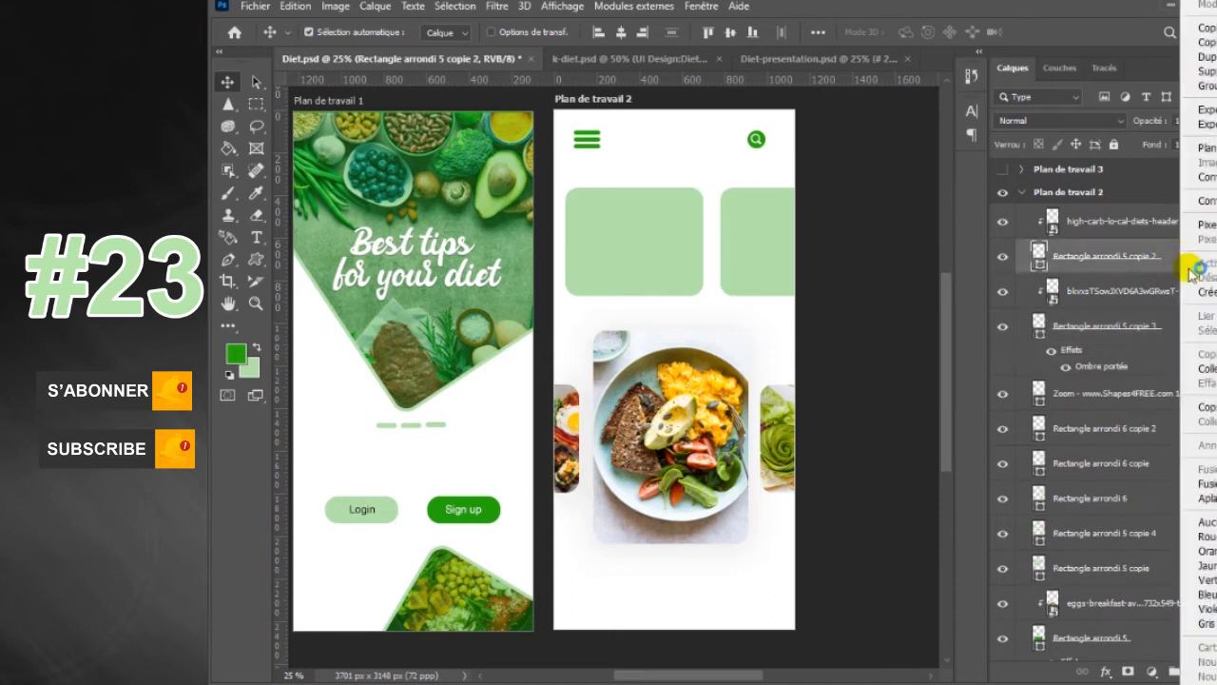
click(1203, 368)
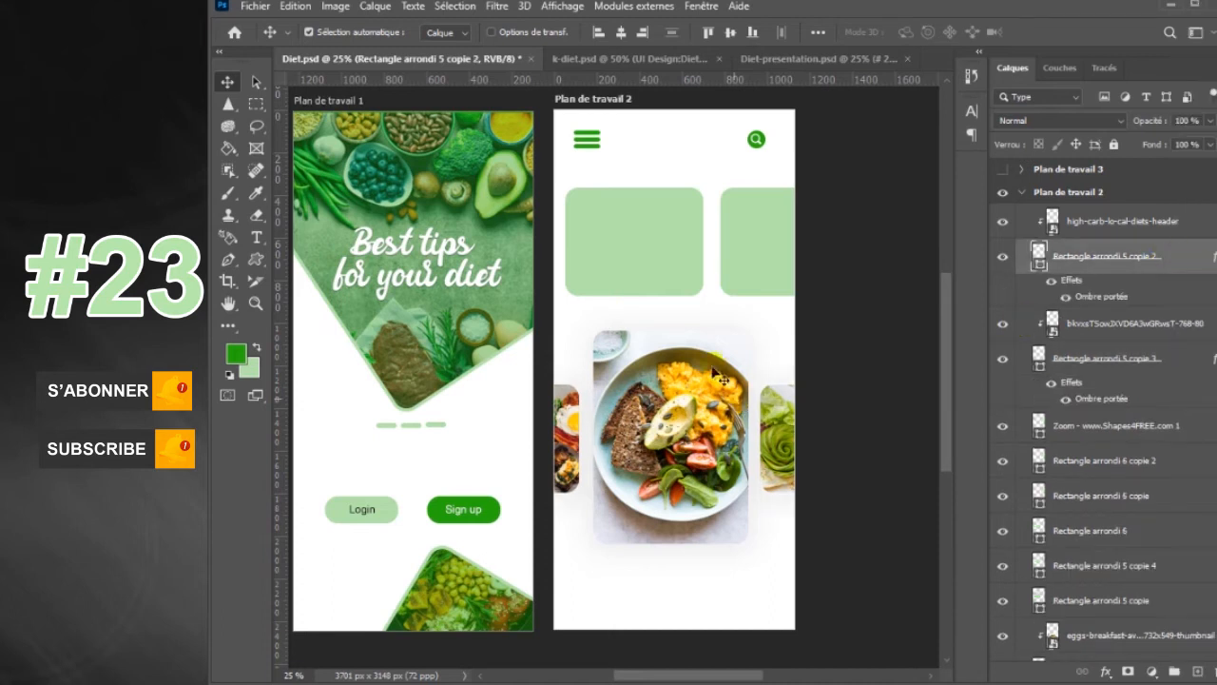
- Select the three bars of the header's menu icon together and start a free transform on them
shift+click(593, 141)
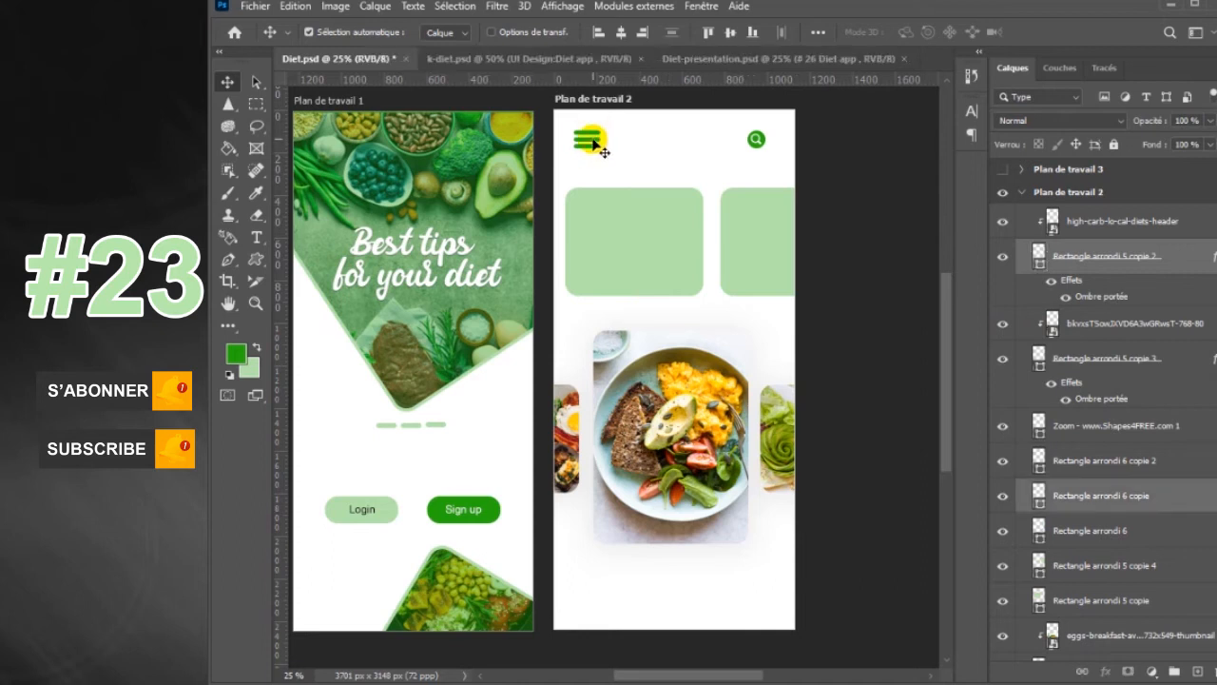
click(1195, 459)
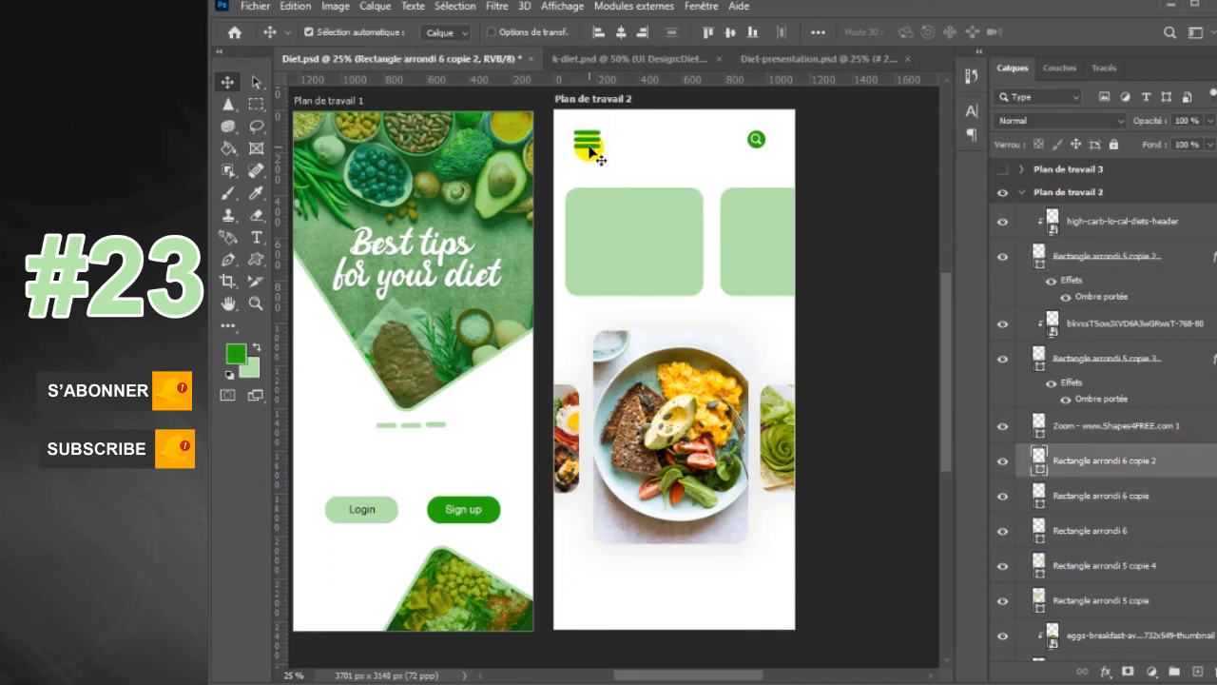
shift+click(1167, 528)
key(ctrl+t)
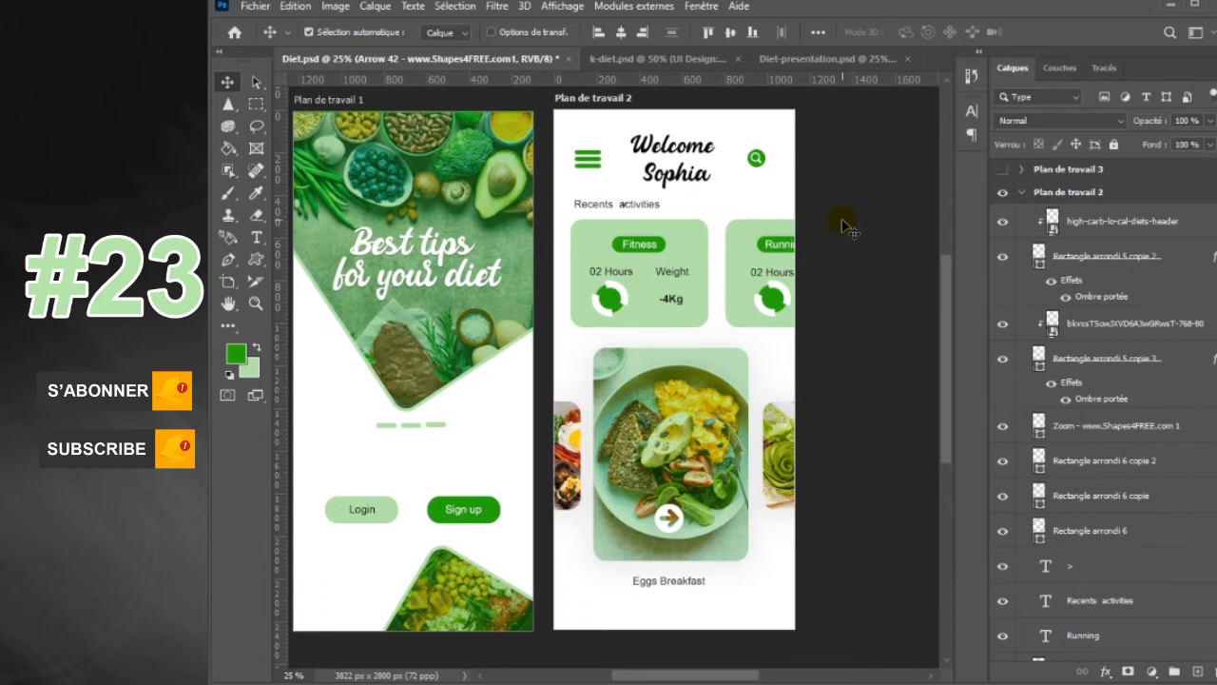
- Collapse the layer groups of Plan de travail 2 and Plan de travail 1, and make Plan de travail 3 visible
click(1021, 192)
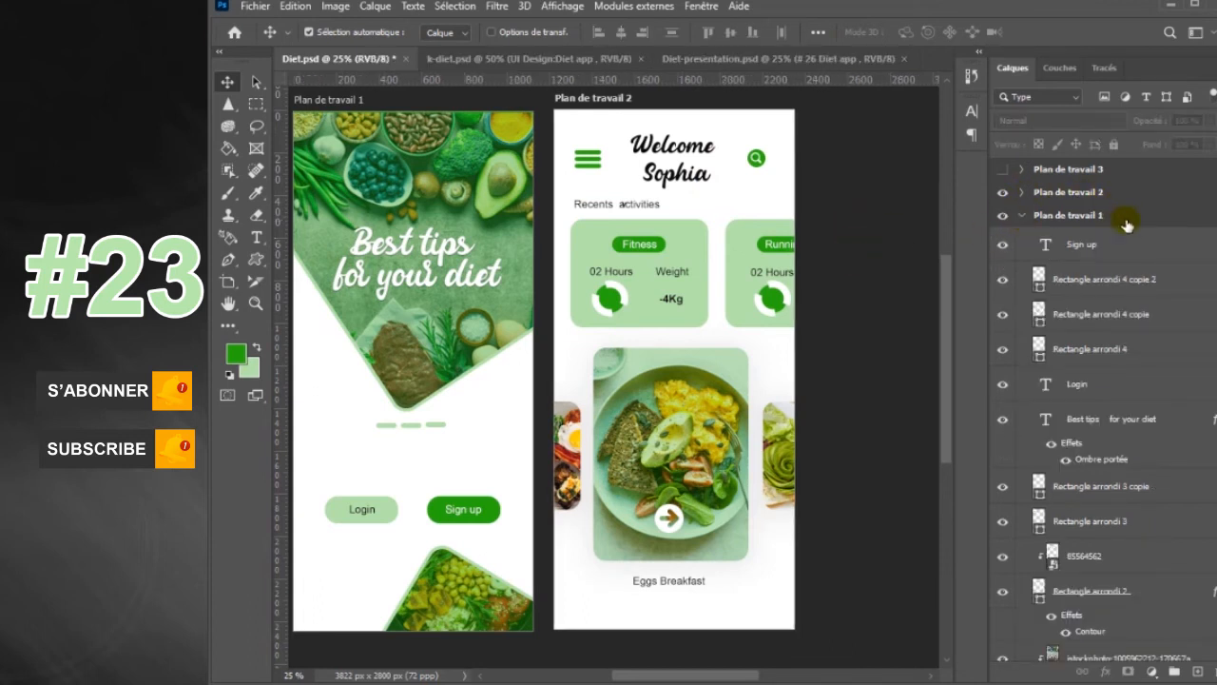
click(1022, 216)
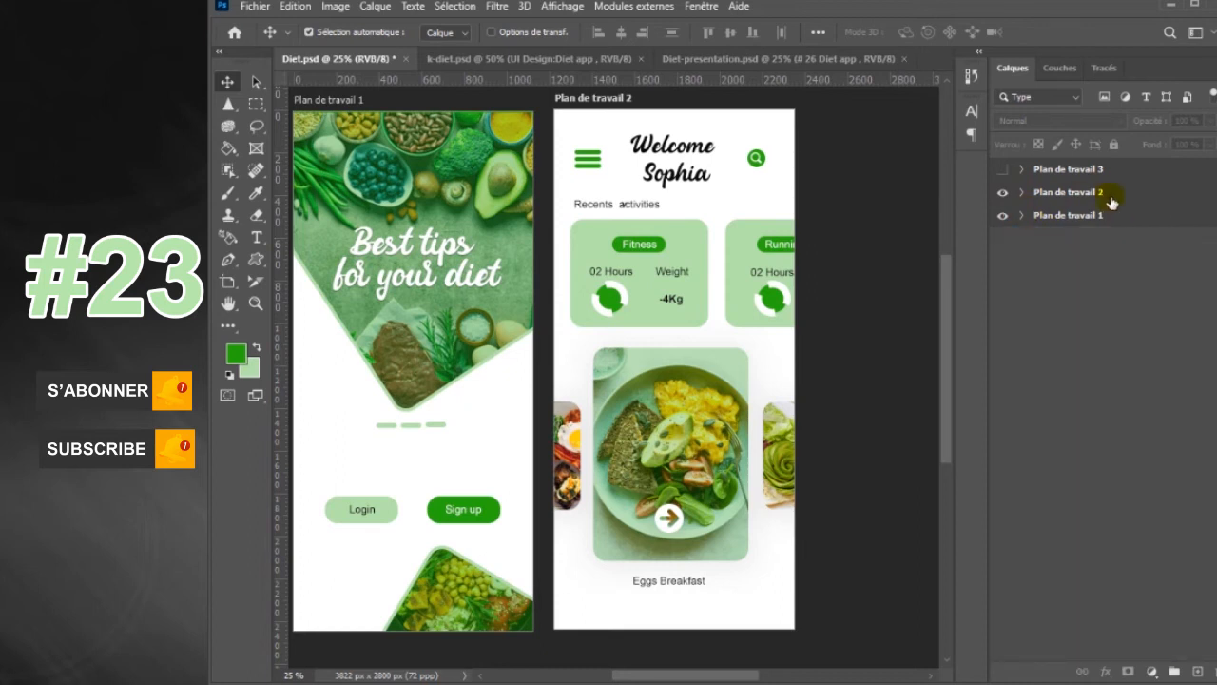
click(1111, 196)
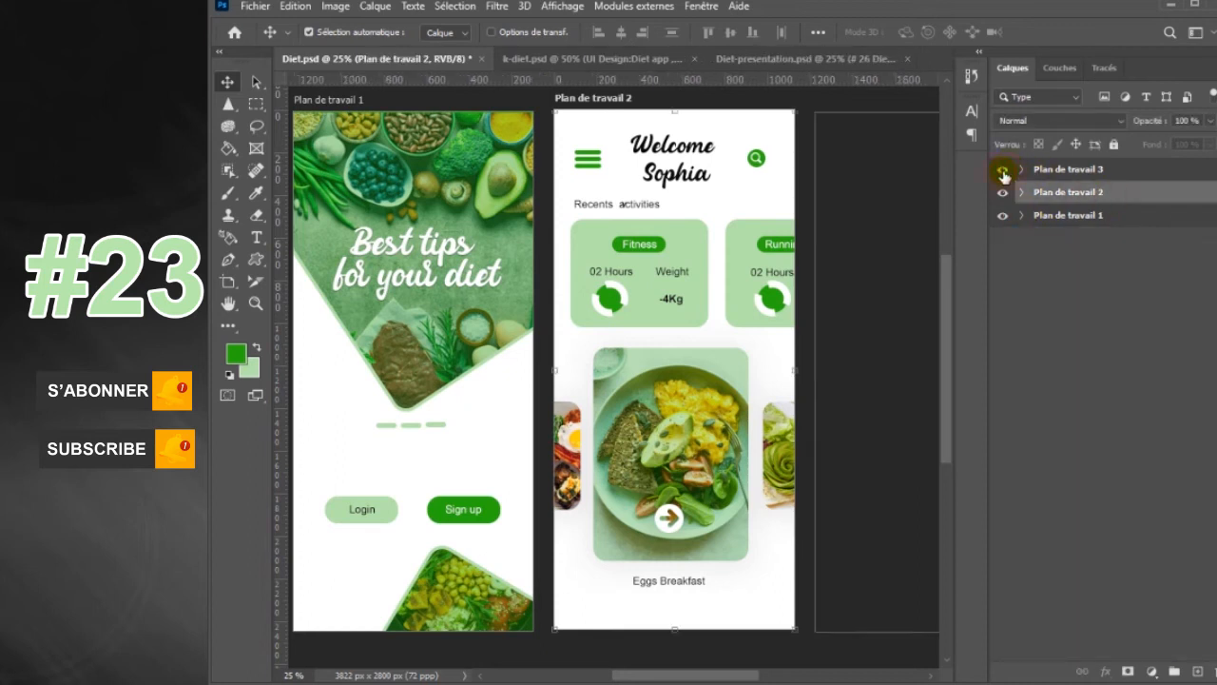
click(1002, 172)
key(h)
drag(878, 302, 732, 308)
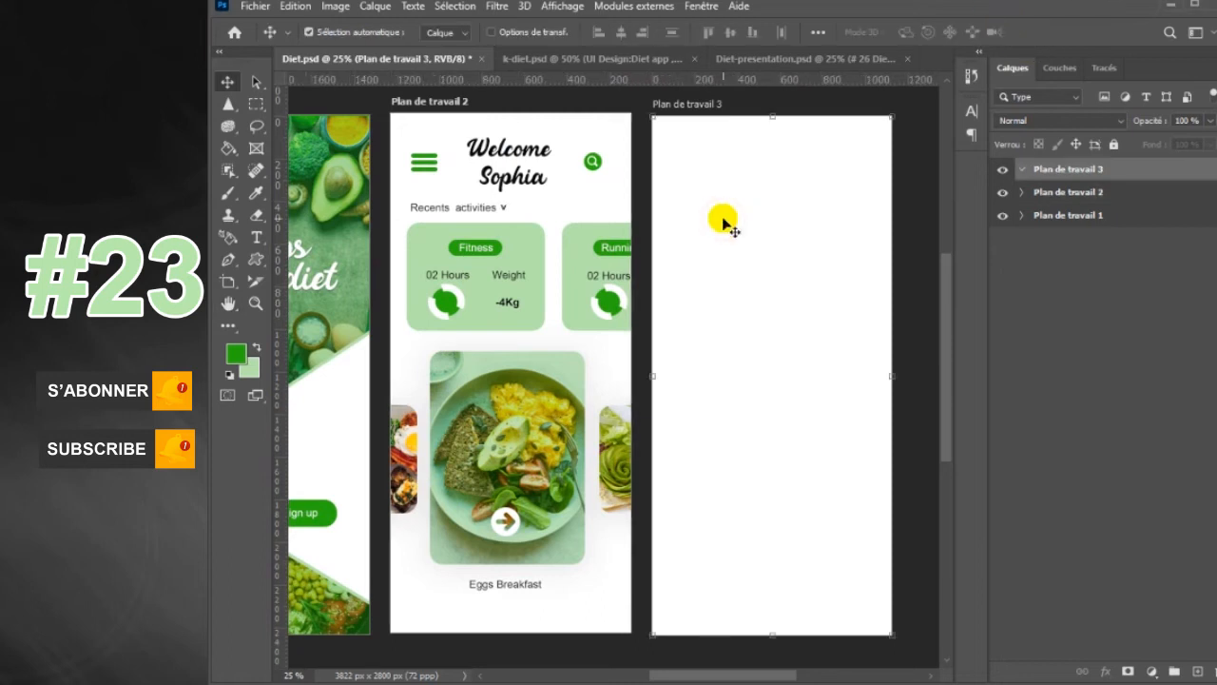
- Draw a rounded rectangle of about 1255 × 1255 px with 60 px corners on Plan de travail 3 and fill it green
click(257, 262)
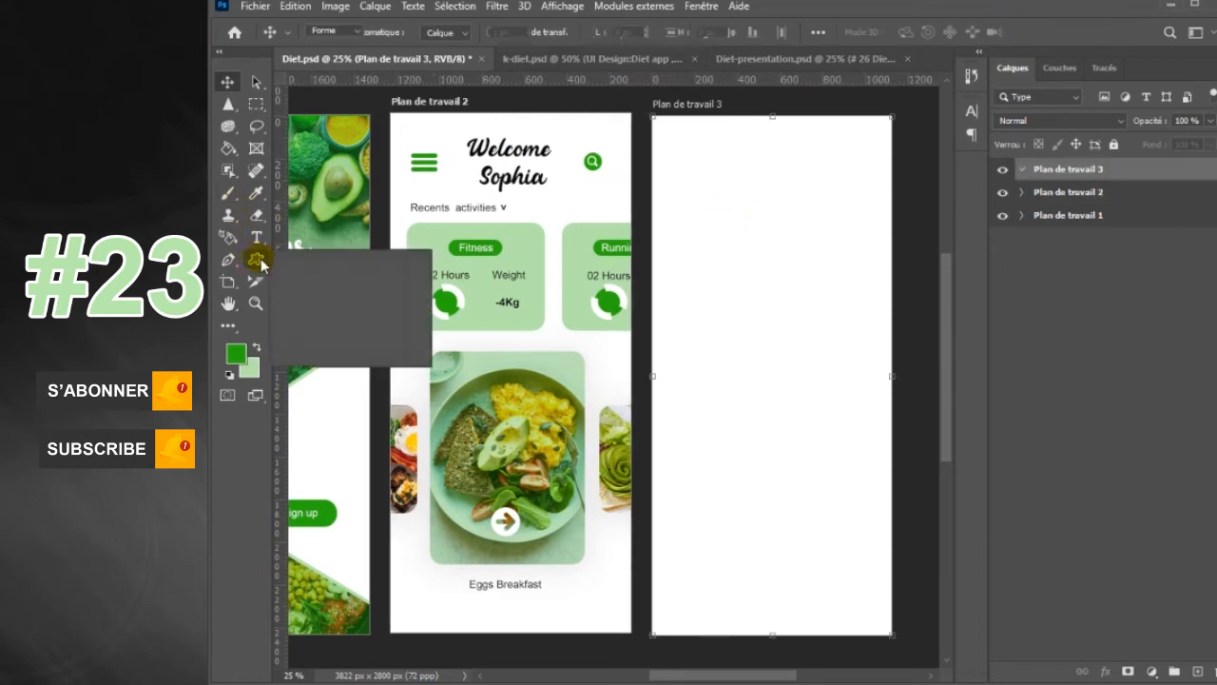
click(317, 278)
drag(667, 153, 934, 478)
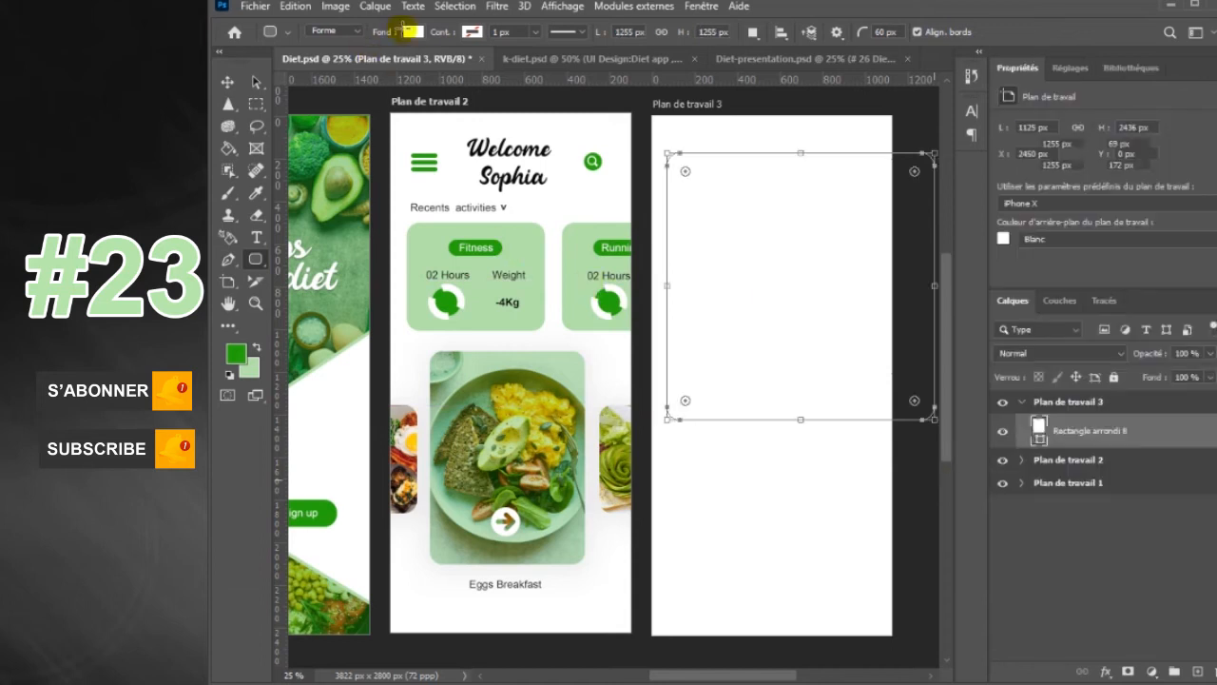
click(413, 33)
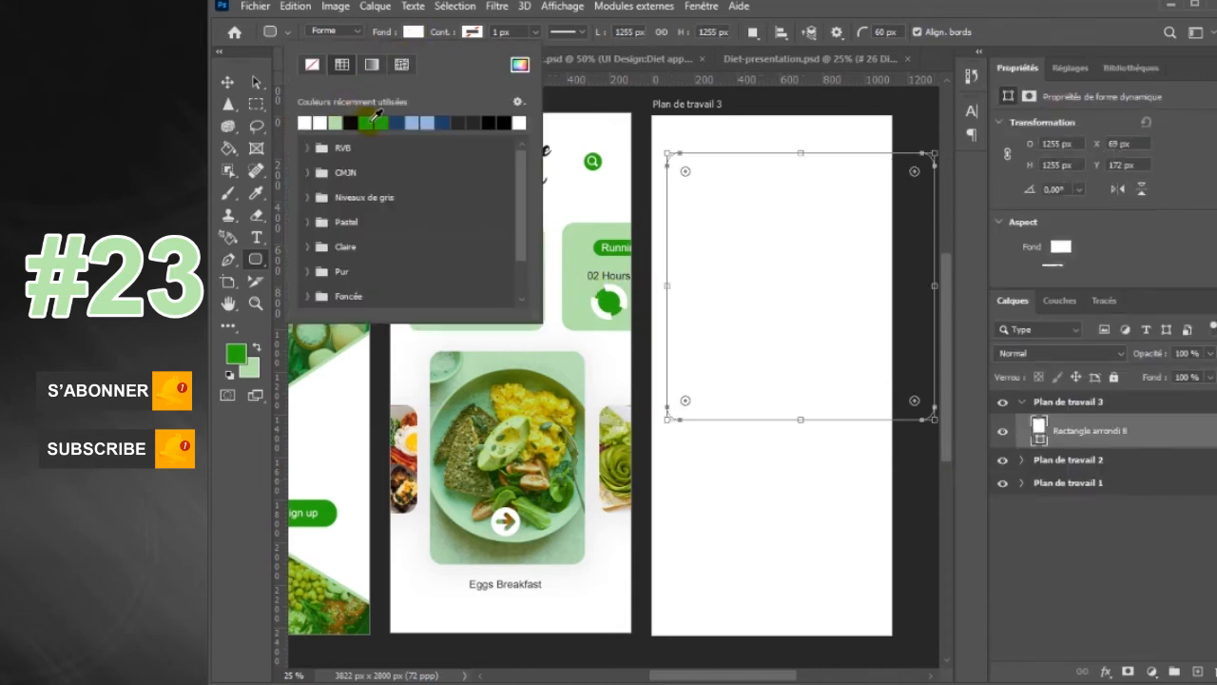
click(369, 121)
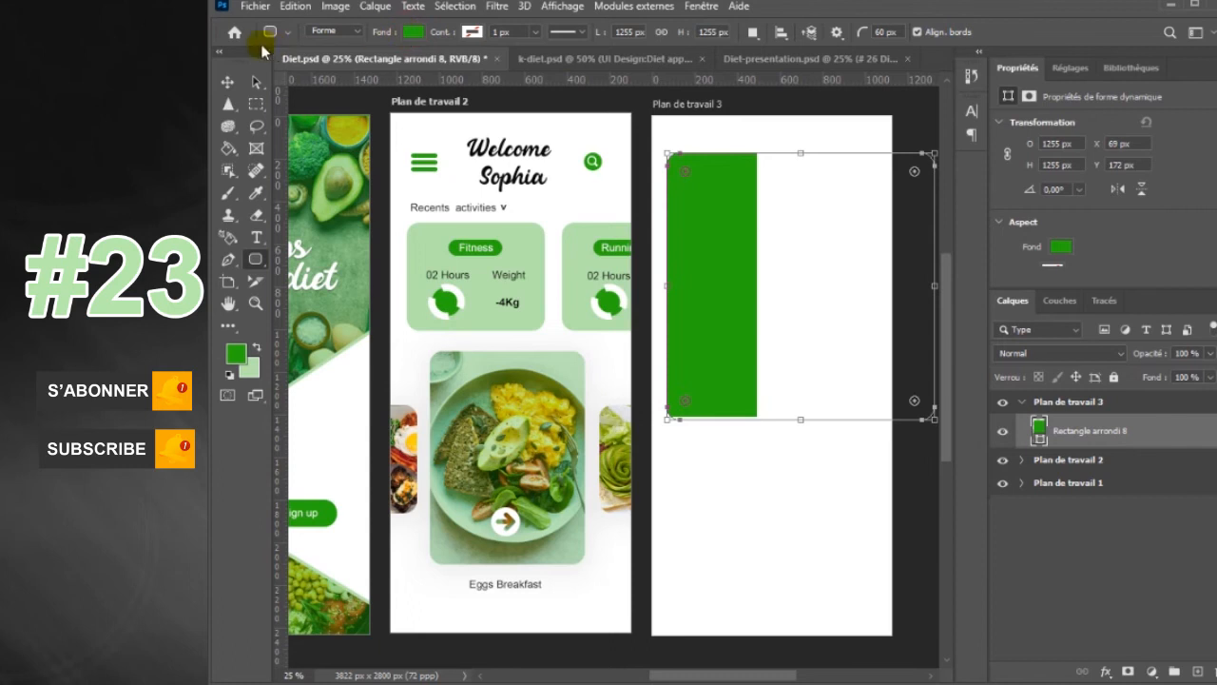
- Move the green rectangle over the upper part of Plan de travail 3 and enlarge its corner radius into broad curves
click(225, 83)
drag(745, 272, 711, 187)
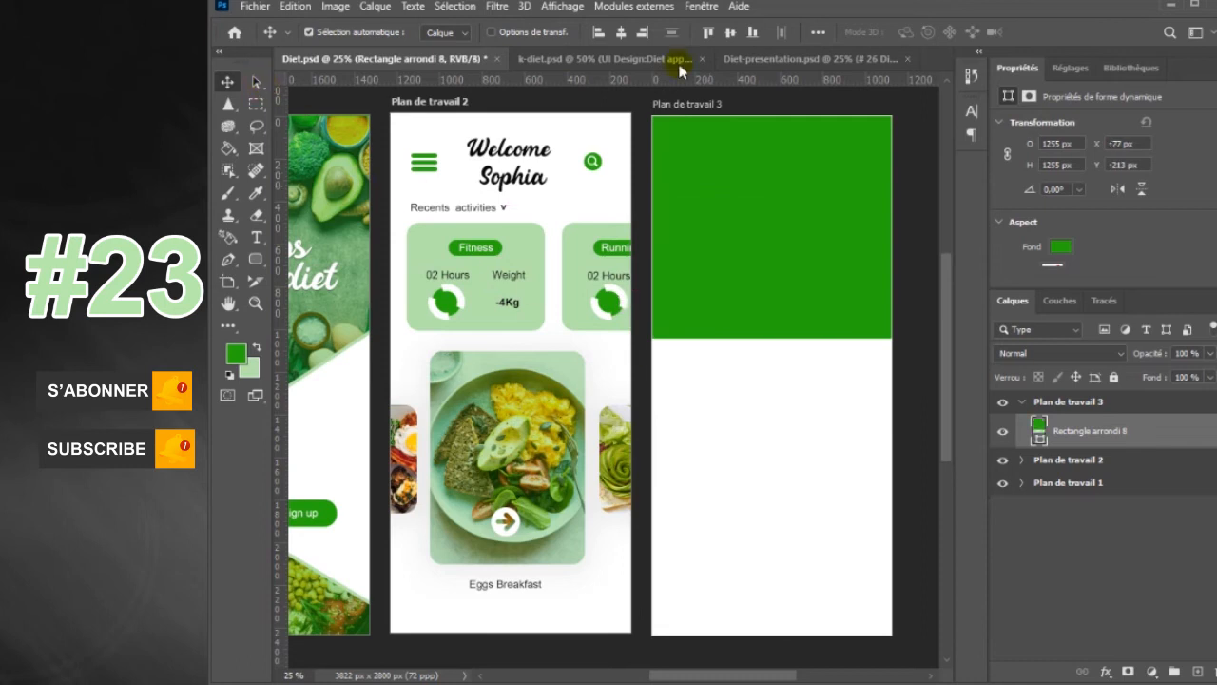
click(256, 84)
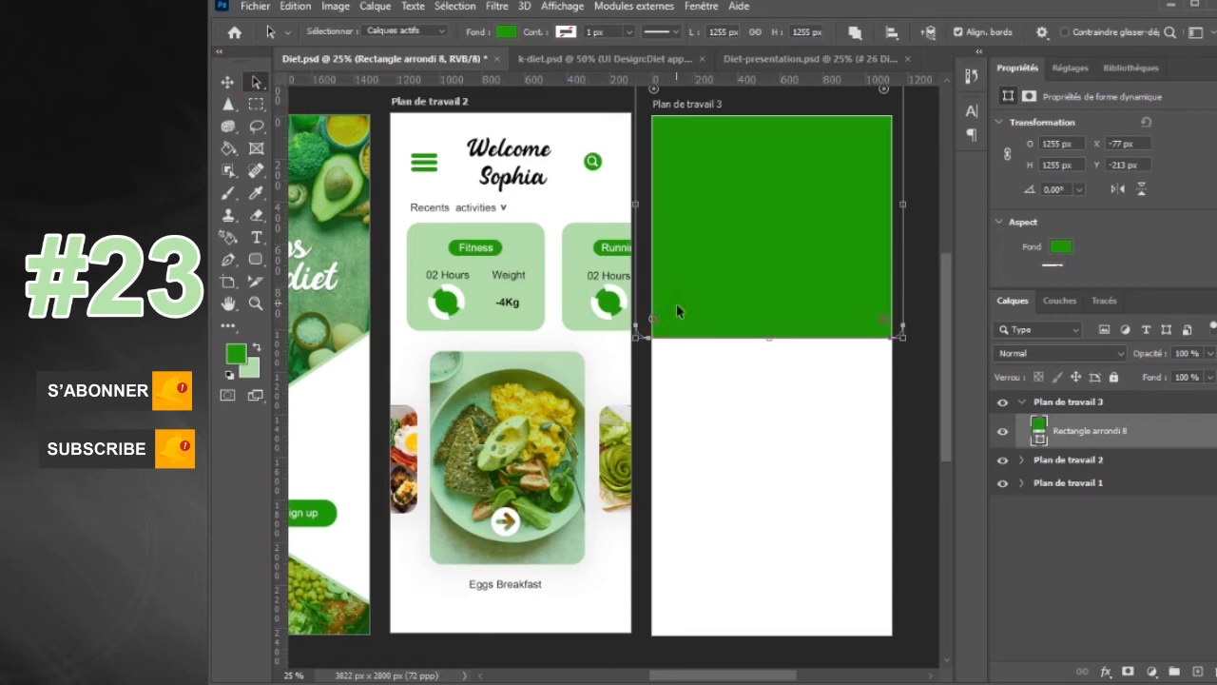
drag(653, 318, 716, 264)
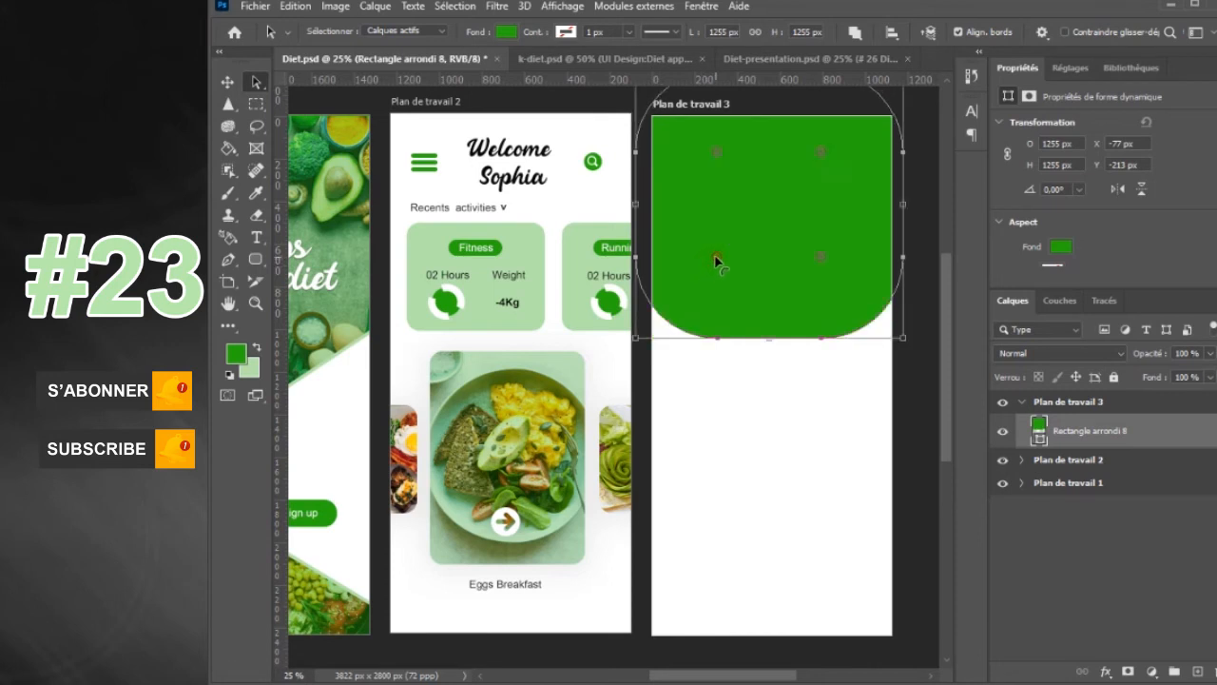
click(228, 83)
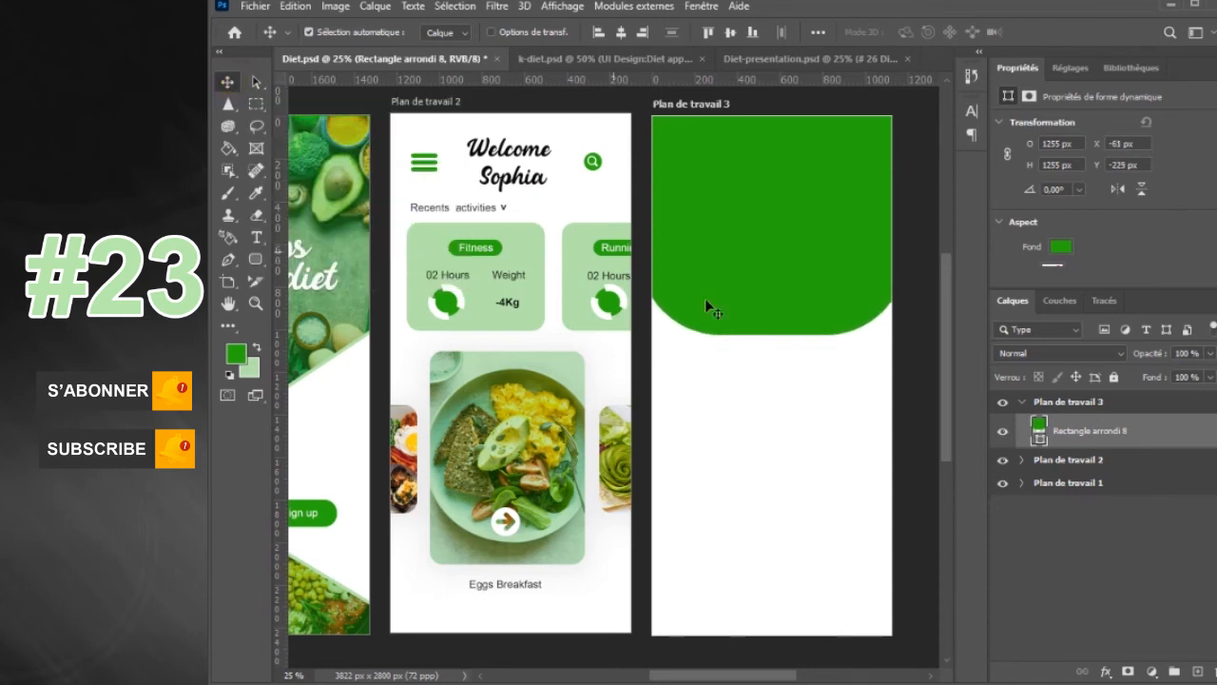
- Hide the shape properties panel and add an empty layer above the green rounded rectangle
click(705, 7)
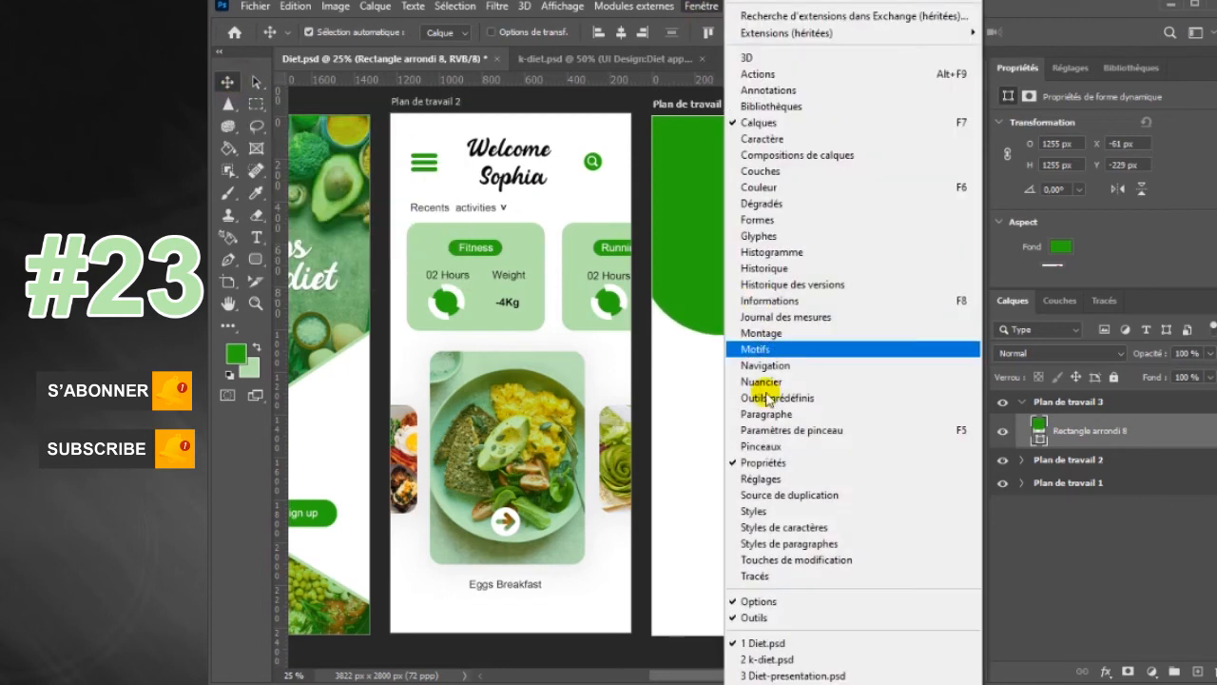
click(766, 455)
click(1197, 672)
click(255, 5)
click(275, 343)
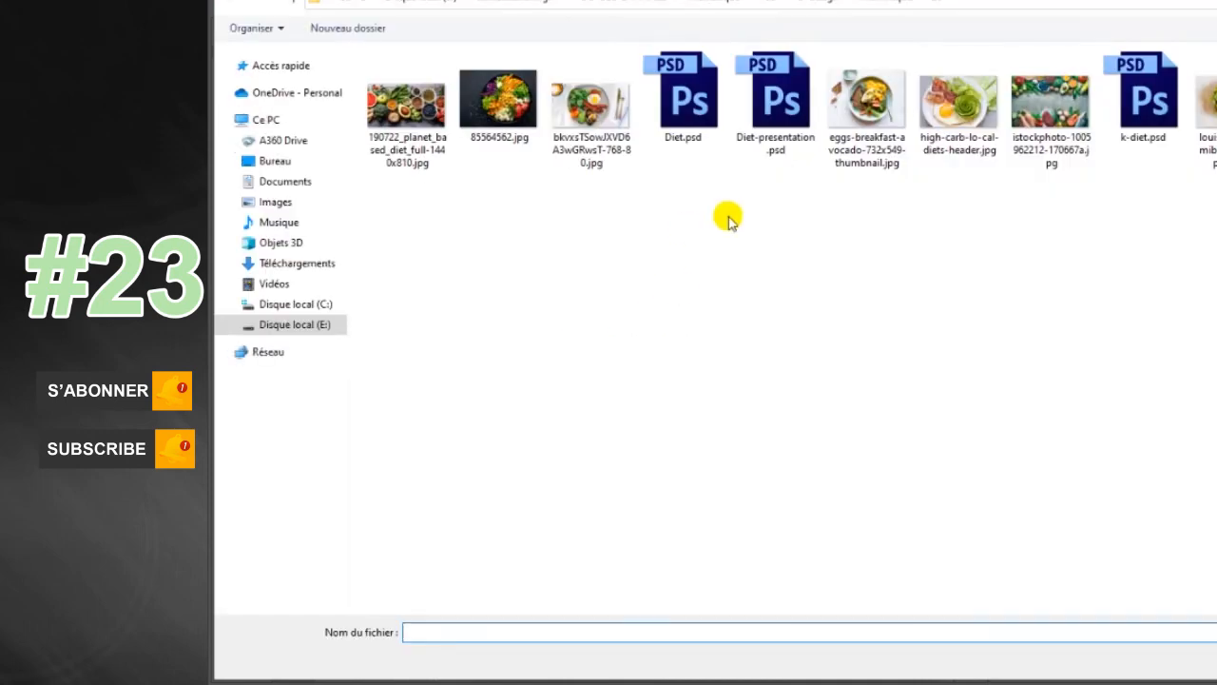
double_click(857, 133)
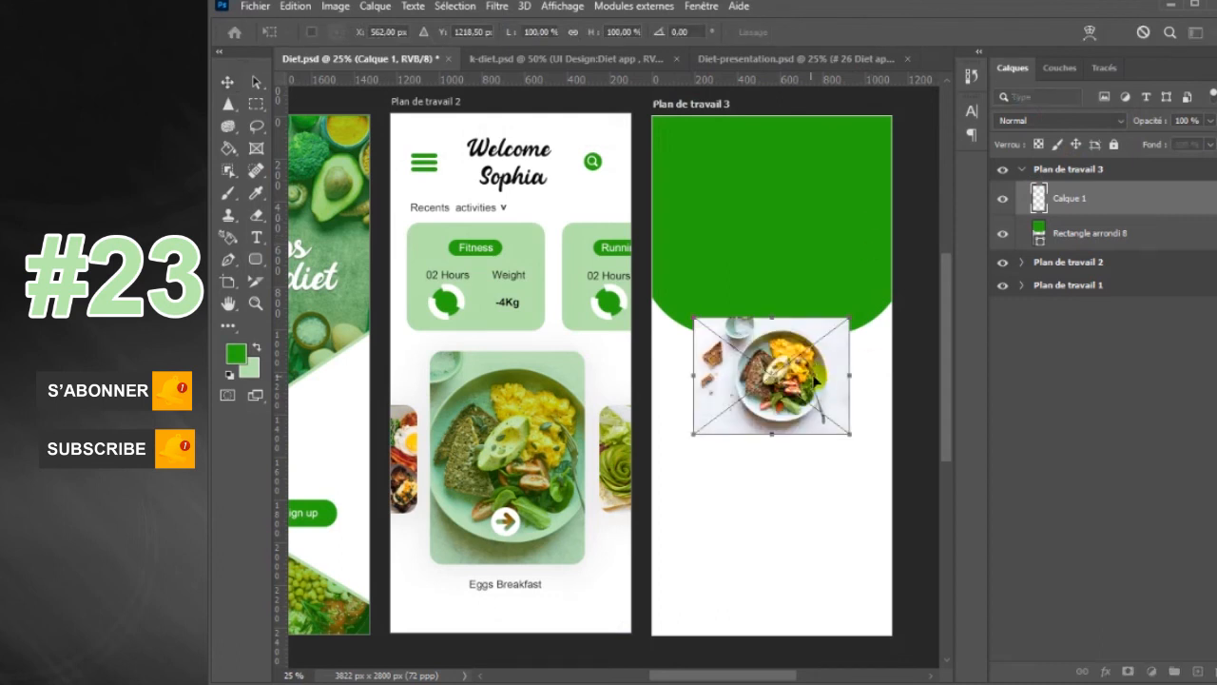
drag(814, 383, 813, 216)
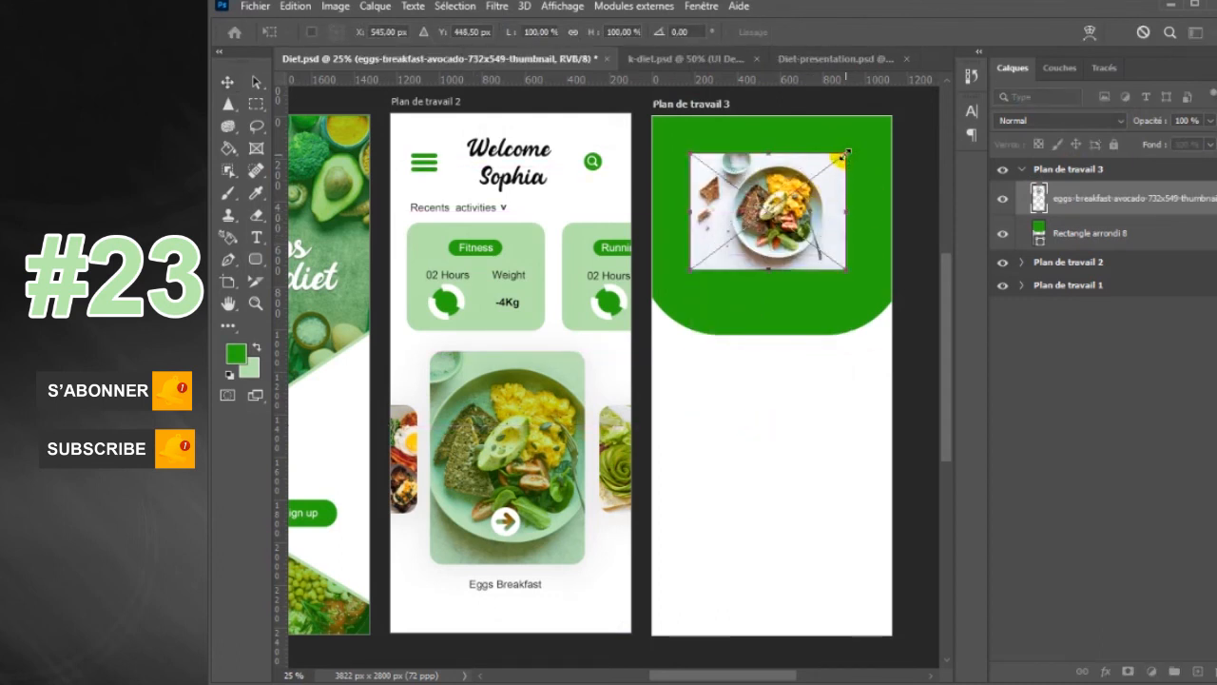
drag(857, 144, 924, 83)
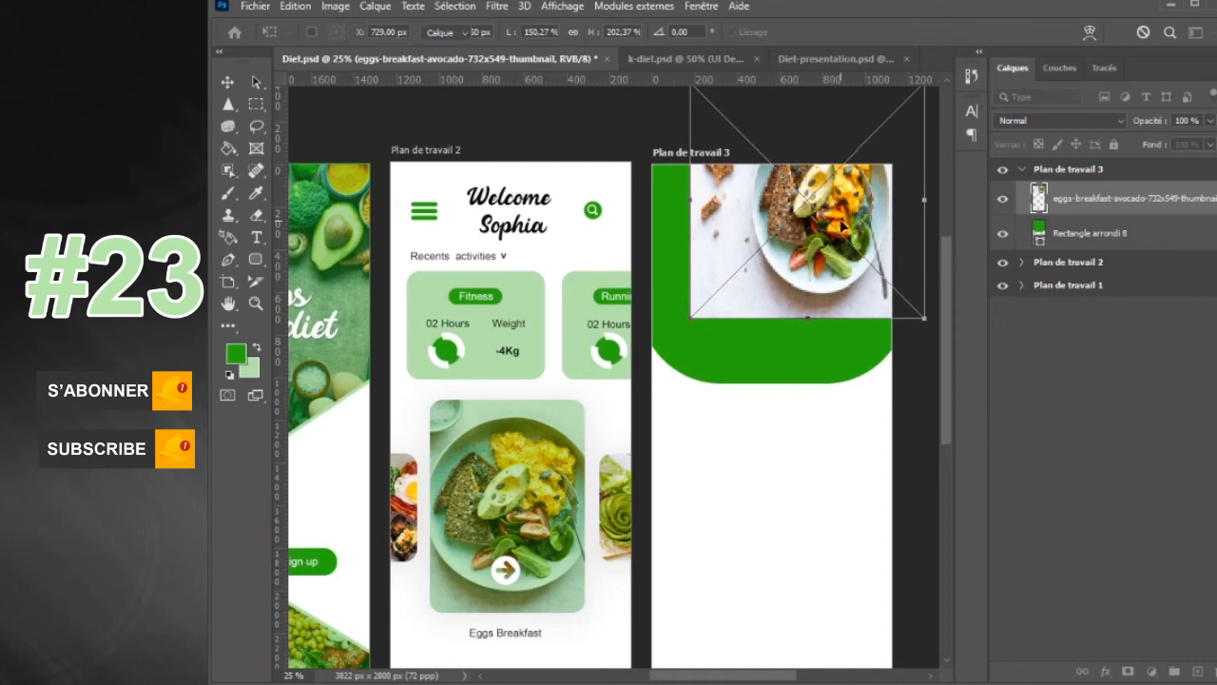
key(Escape)
- Place eggs-breakfast-avocado-732x549-thumbnail.jpg as an embedded image on Plan de travail 3 and enlarge it beyond the artboard's width
click(254, 6)
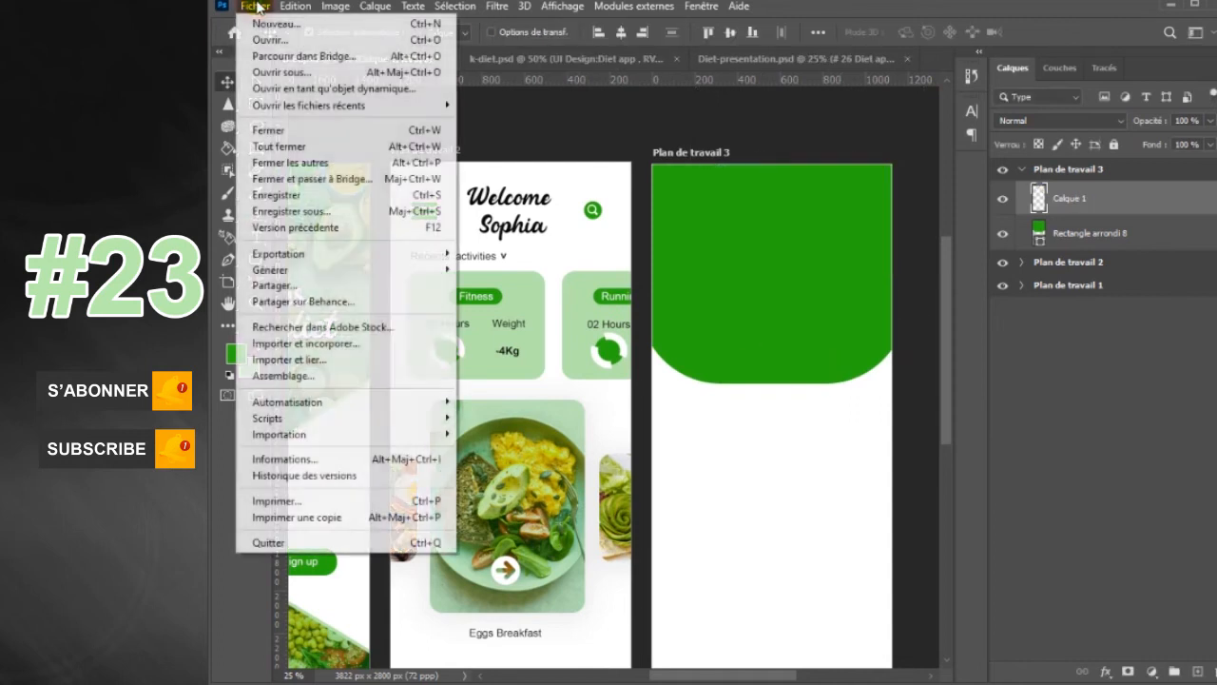
click(304, 344)
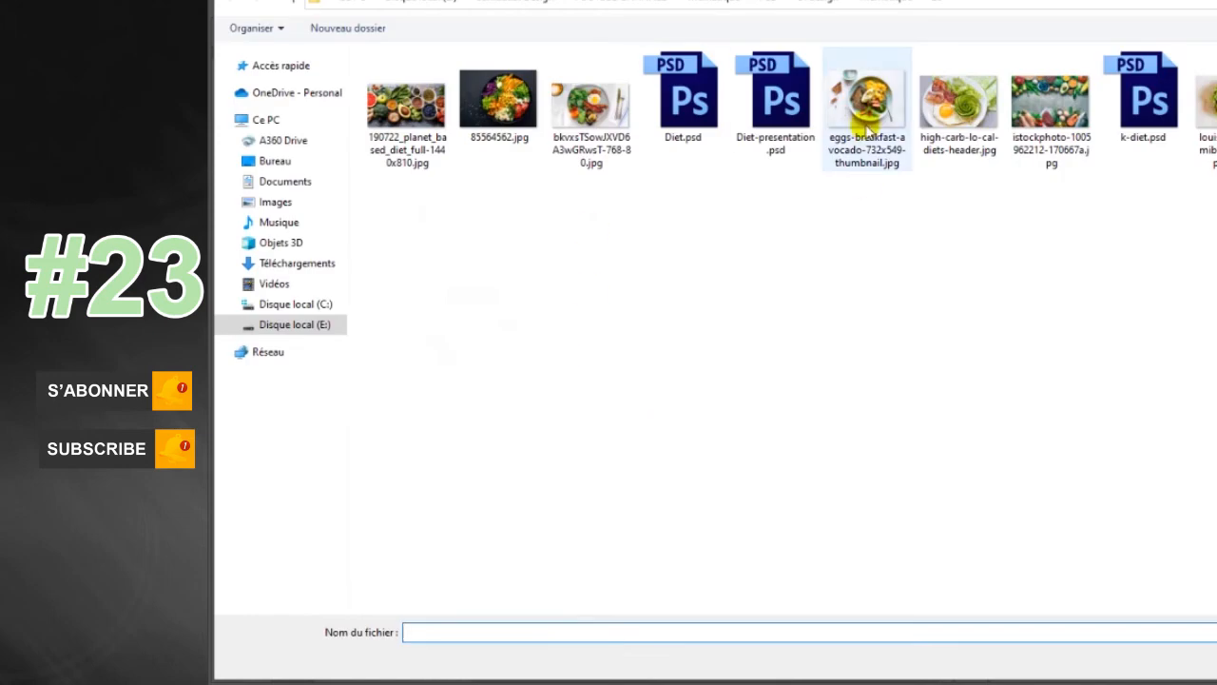
double_click(866, 134)
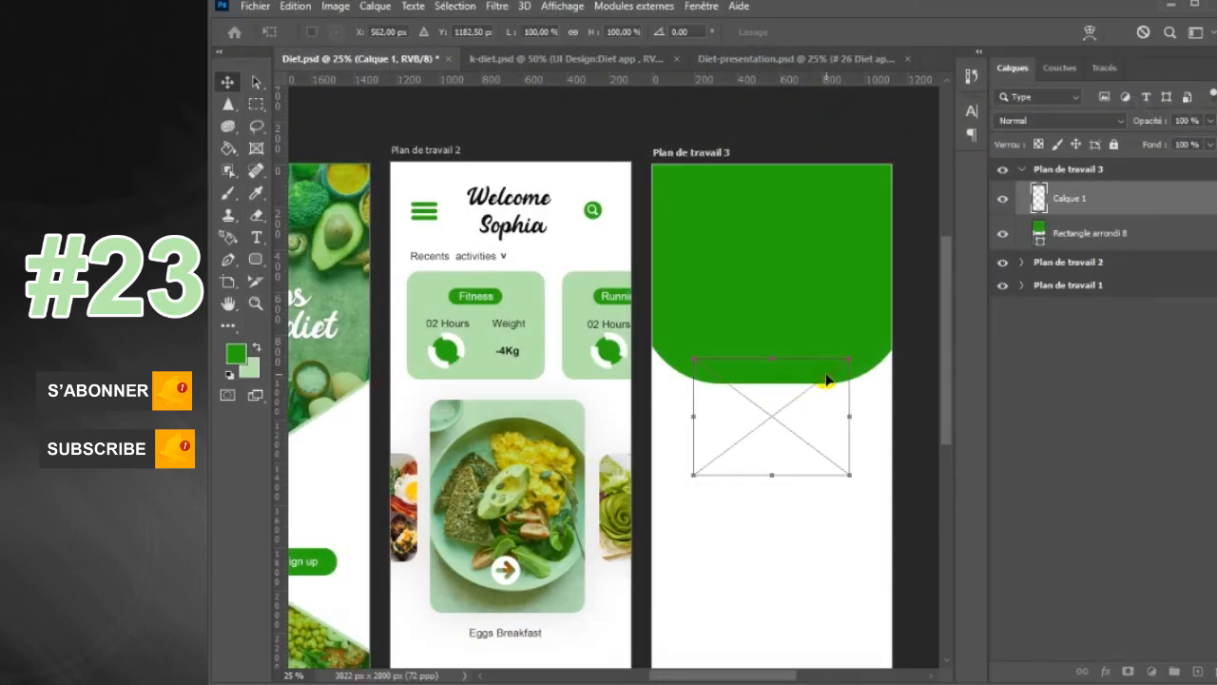
drag(849, 360, 917, 292)
key(Return)
- Move the eggs breakfast photo up over the green rounded rectangle and clip it to that shape
drag(807, 366, 814, 292)
key(Up)
key(Up)
key(Up)
key(Up)
key(Up)
key(Up)
key(Up)
key(Up)
key(Up)
key(Up)
key(Up)
key(Up)
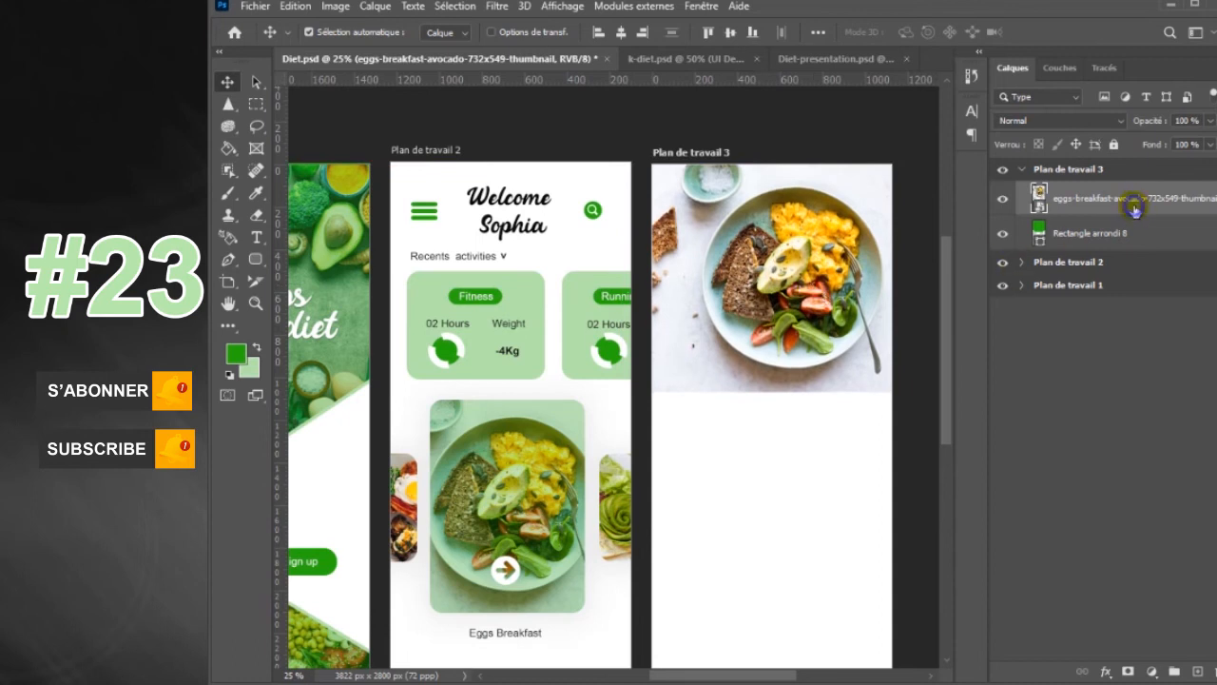
right_click(1133, 207)
click(1145, 333)
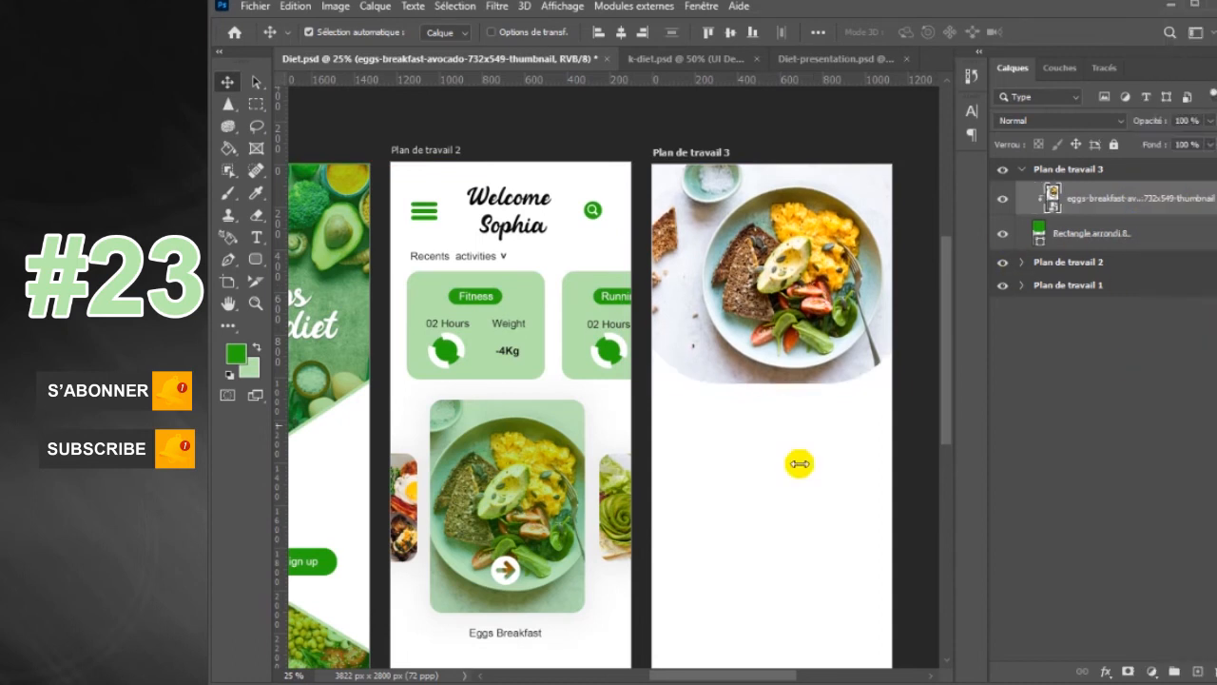
- Add a drop shadow with 5% opacity to the rounded rectangle under the eggs breakfast photo
click(1153, 238)
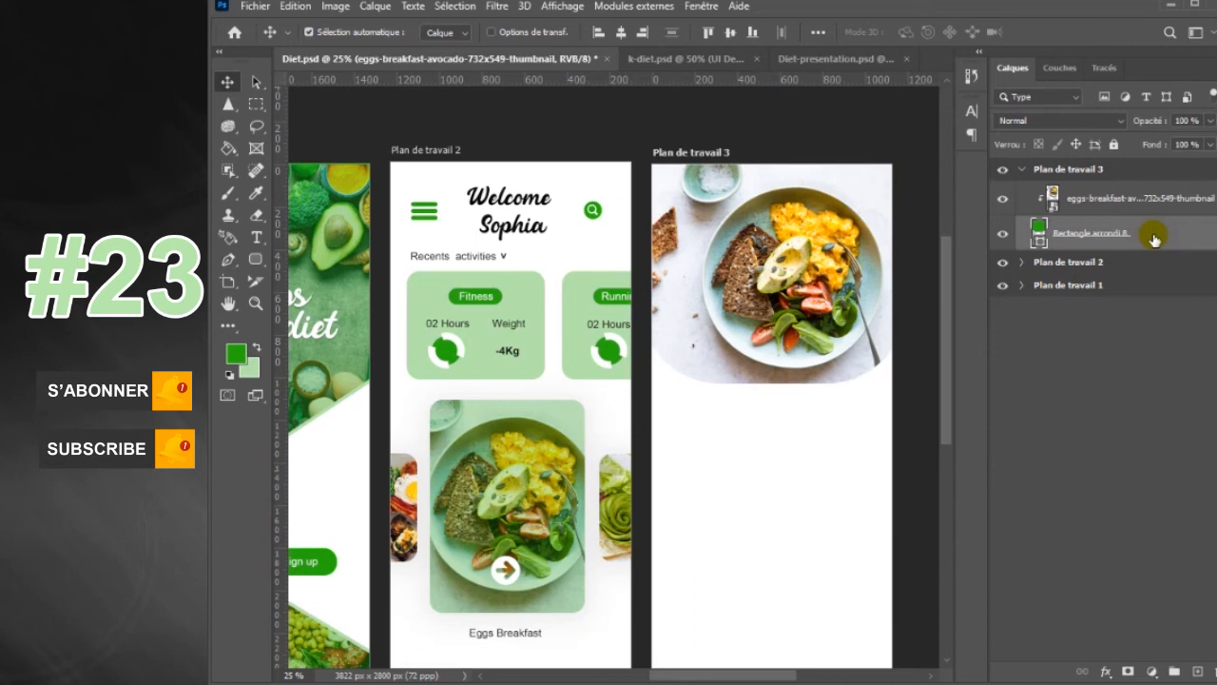
double_click(1154, 239)
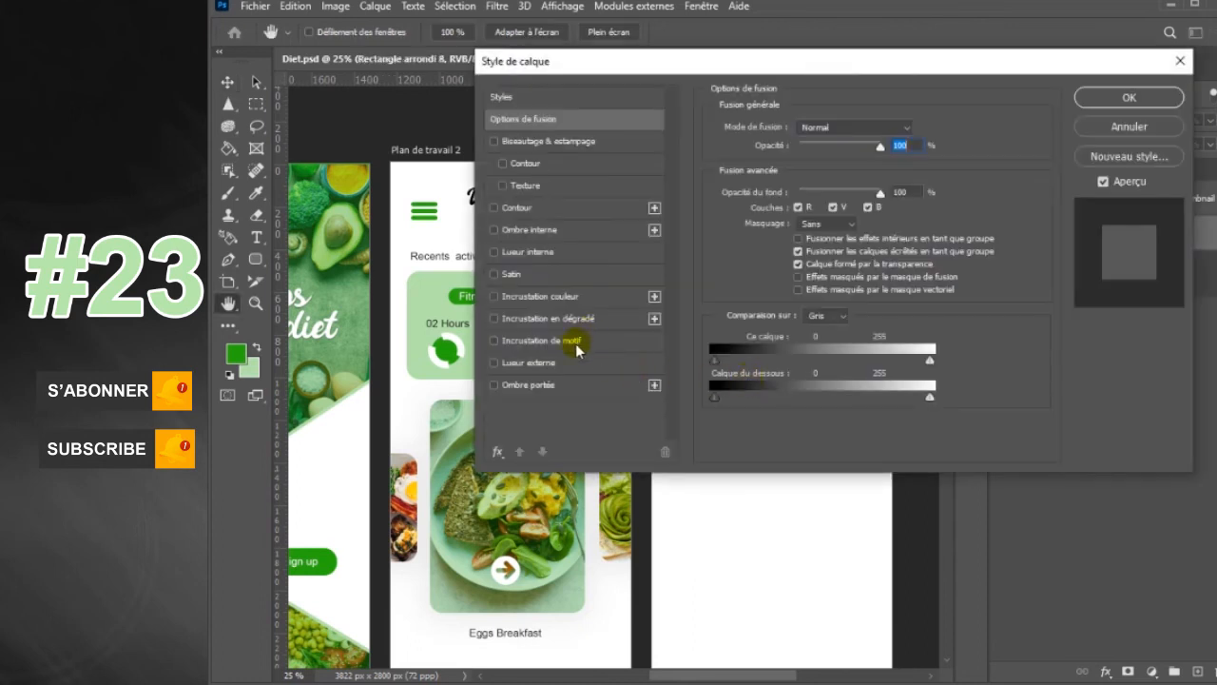
click(568, 390)
drag(844, 150, 795, 154)
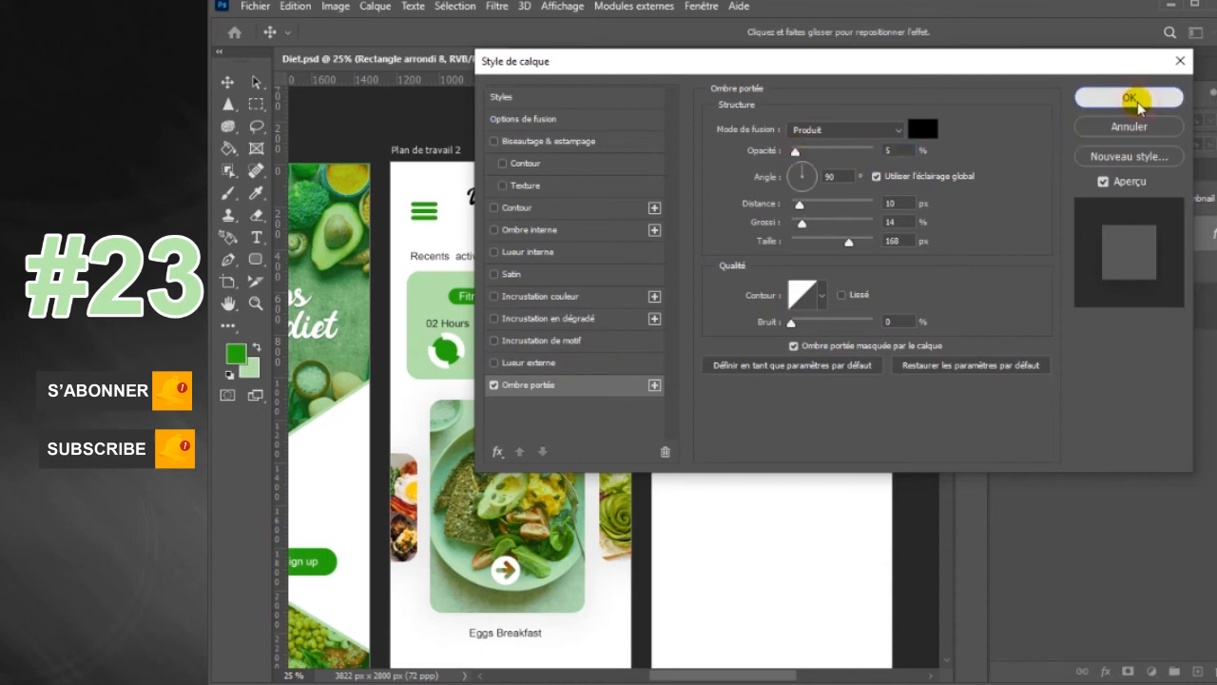
click(1092, 98)
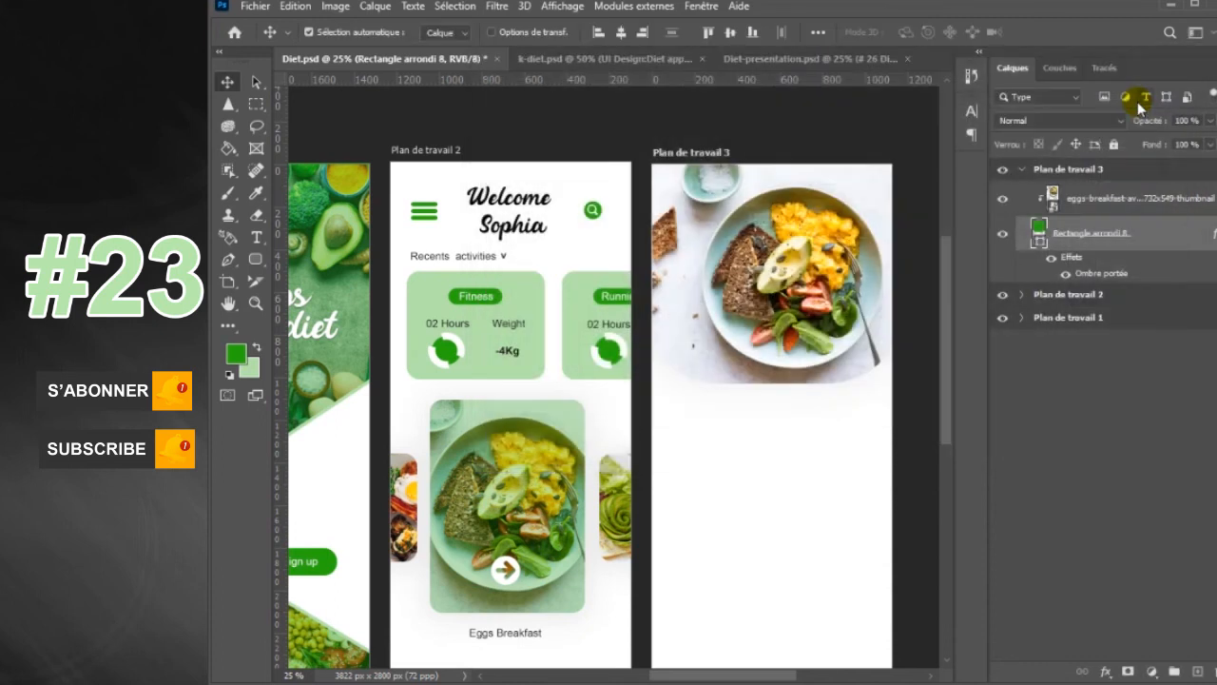
- Draw a white rounded rectangle of about 933 × 408 px below the eggs breakfast photo
click(1114, 199)
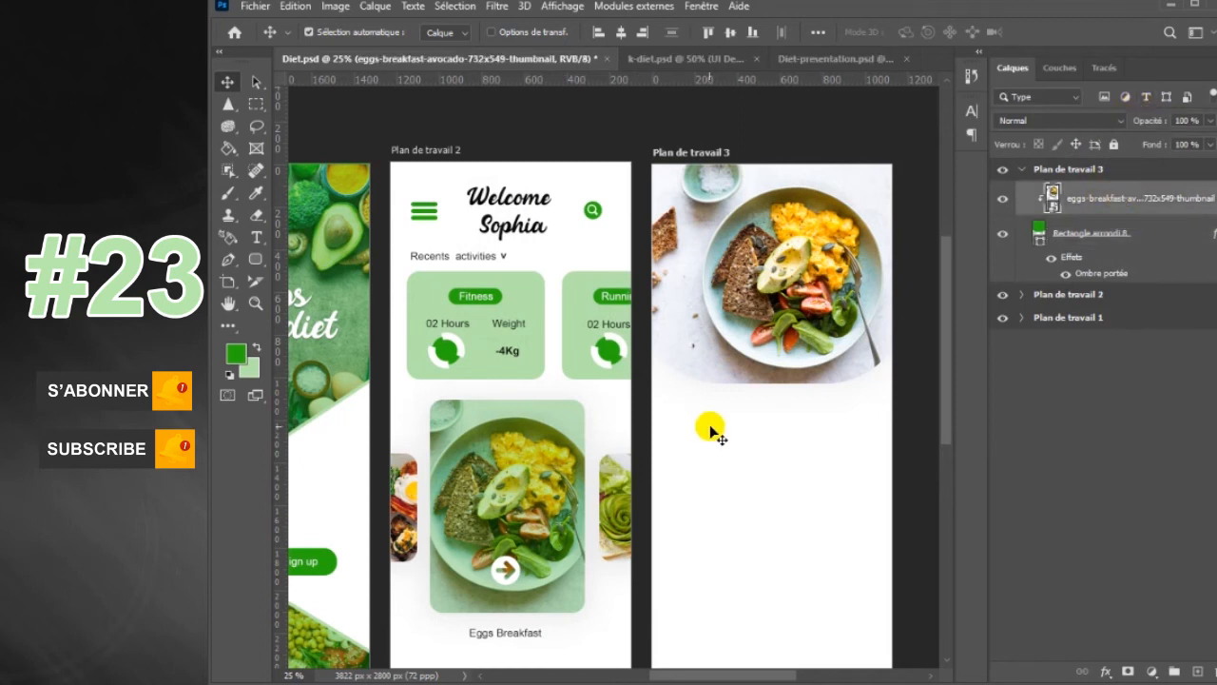
click(256, 258)
drag(669, 424, 867, 508)
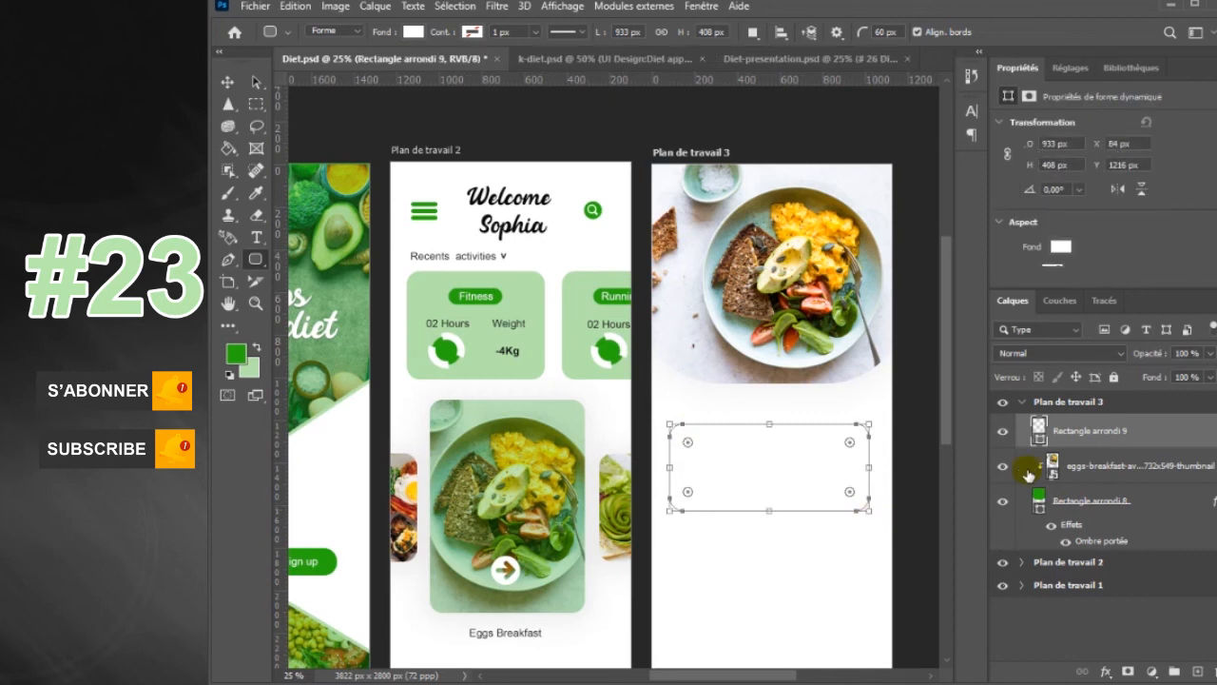
- Add a drop shadow with 5% opacity, 10 px distance, 14% spread and 168 px size to the white rounded rectangle
click(1143, 432)
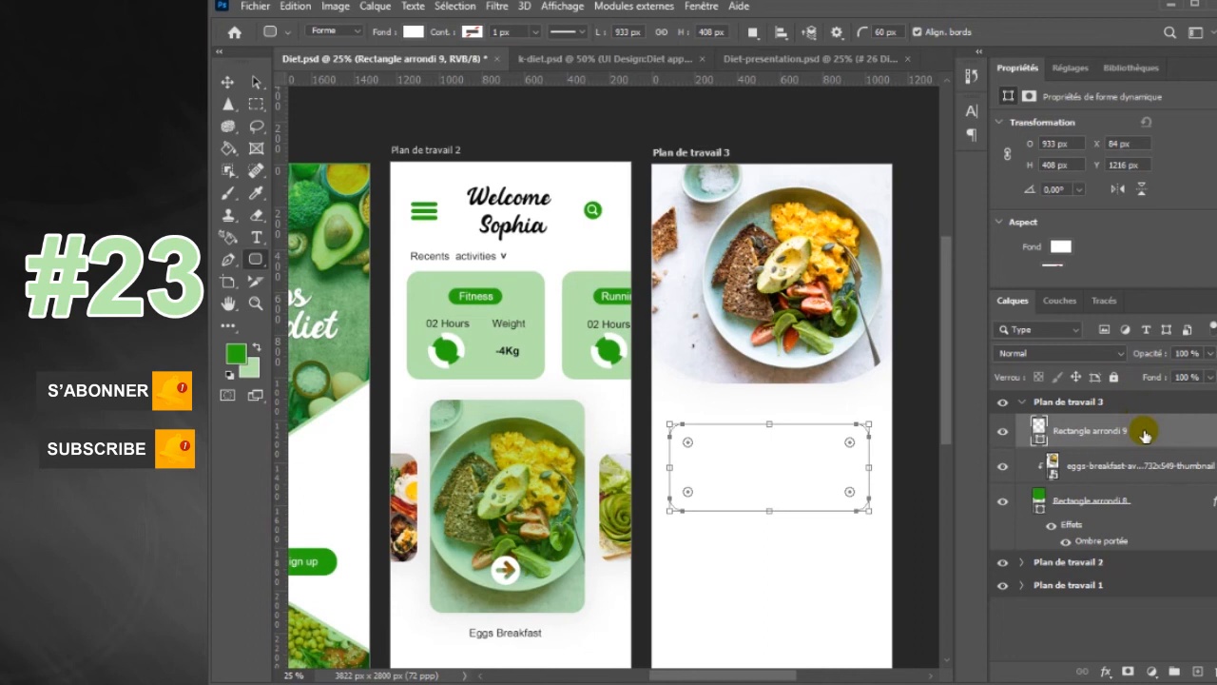
double_click(1144, 433)
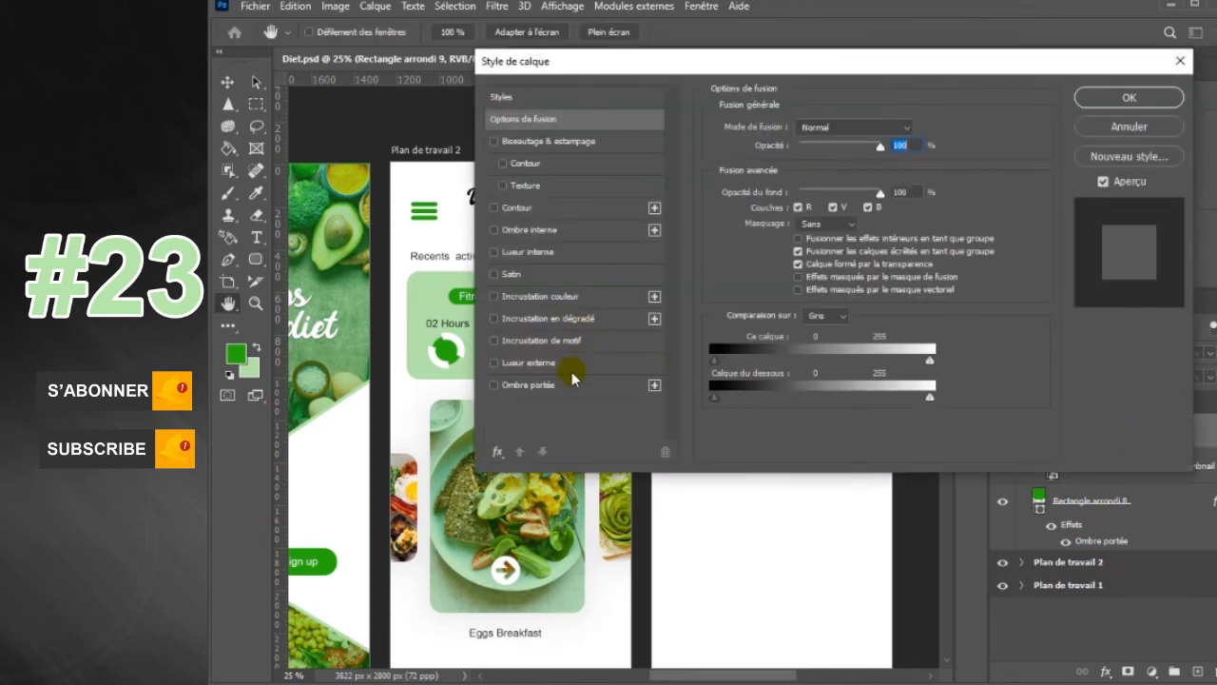
click(566, 388)
drag(939, 61, 919, 276)
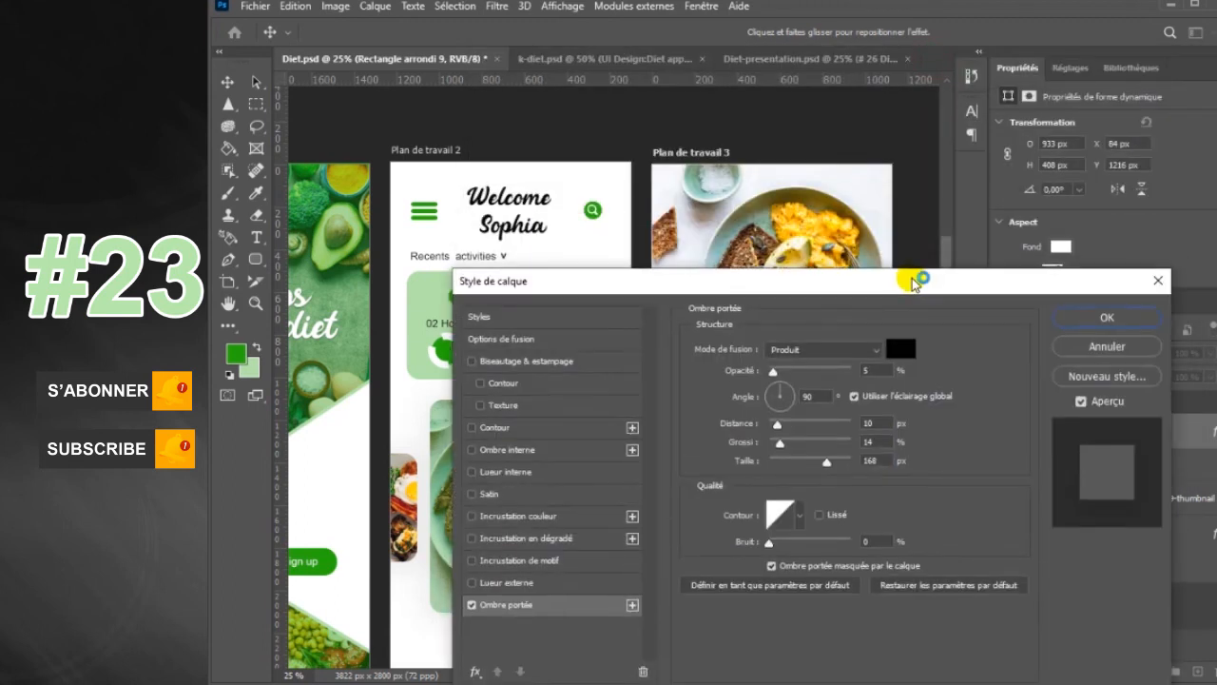
click(1087, 319)
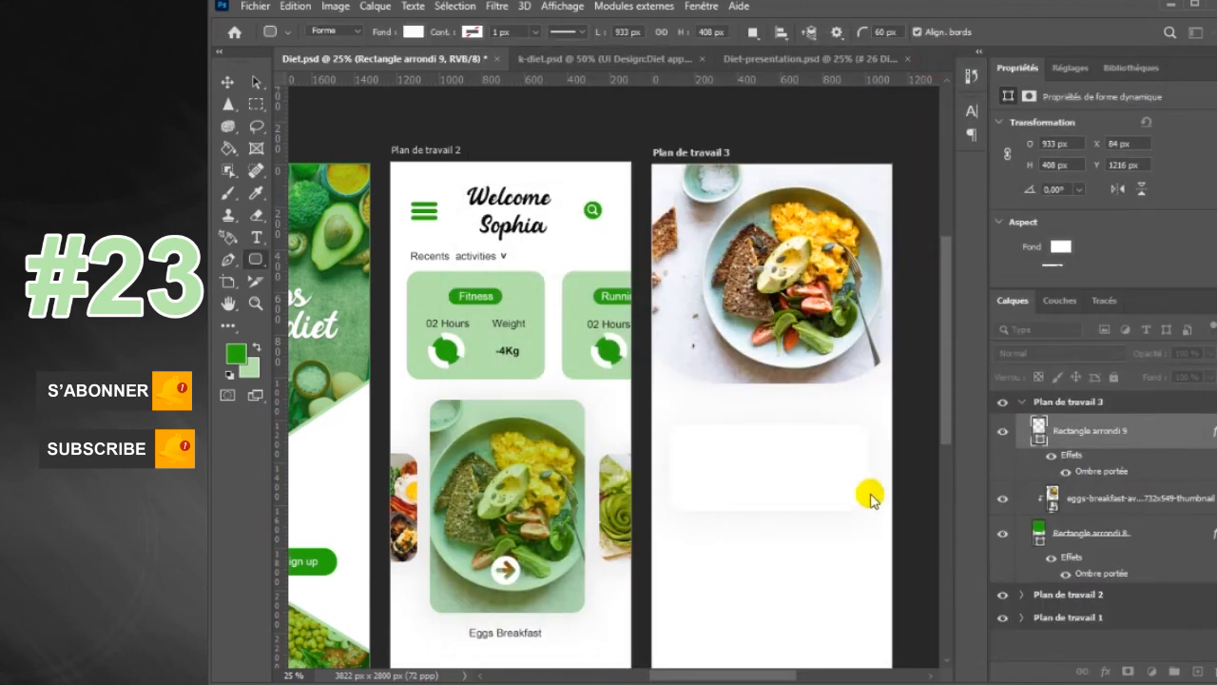
- Move the white card slightly up and across, to about X 96 px and Y 1178 px
drag(947, 400, 950, 430)
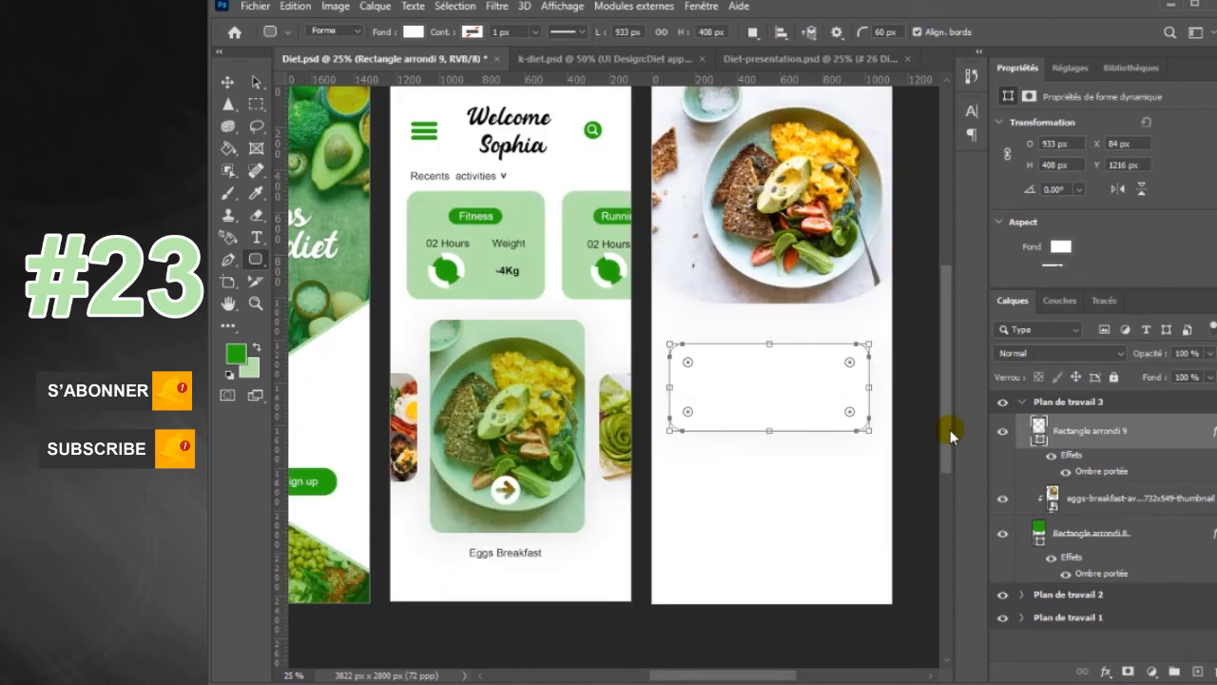
click(227, 82)
drag(777, 409, 782, 392)
- Hide the shape properties panel and duplicate the white card twice, stacking the copies below it down Plan de travail 3
click(705, 8)
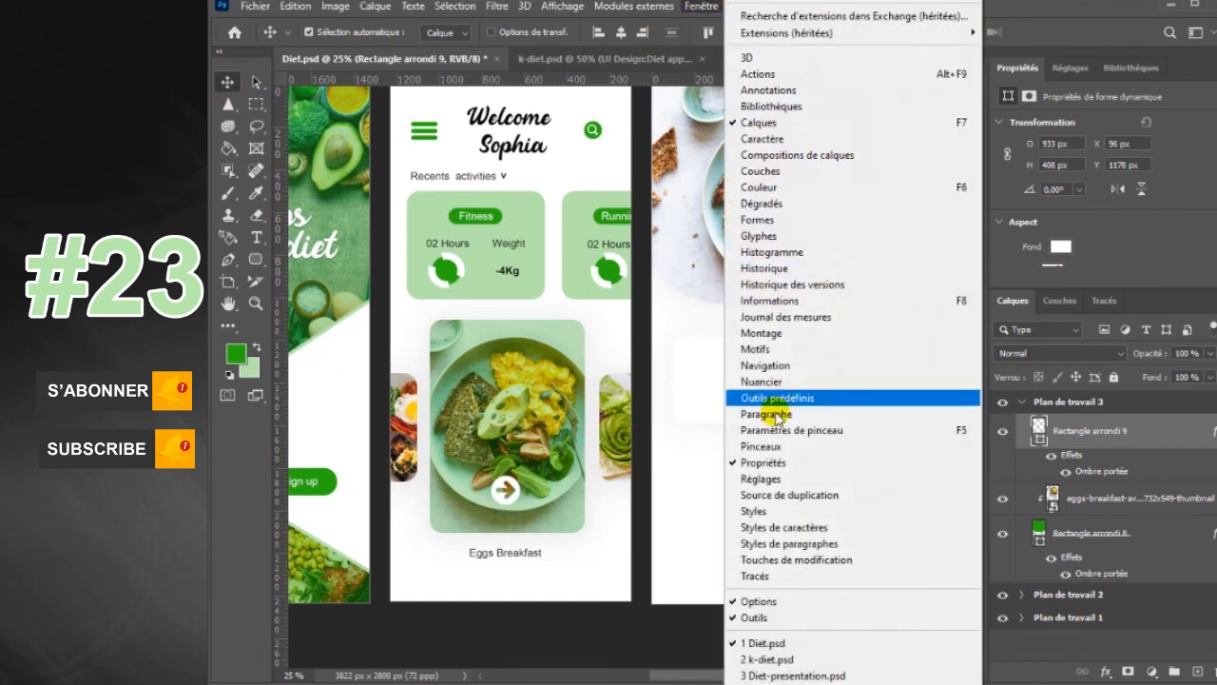
click(766, 457)
drag(788, 403, 796, 613)
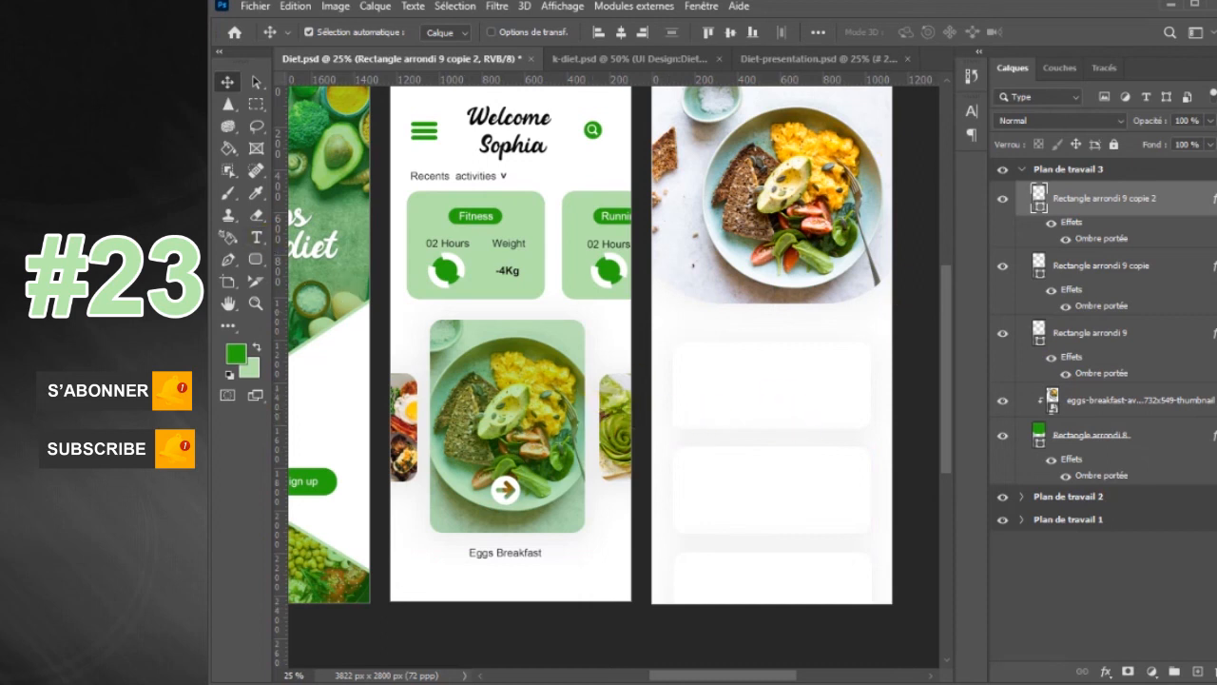
- Draw a circle about 144 px across with the Ellipse tool near the left end of the middle white card
click(255, 258)
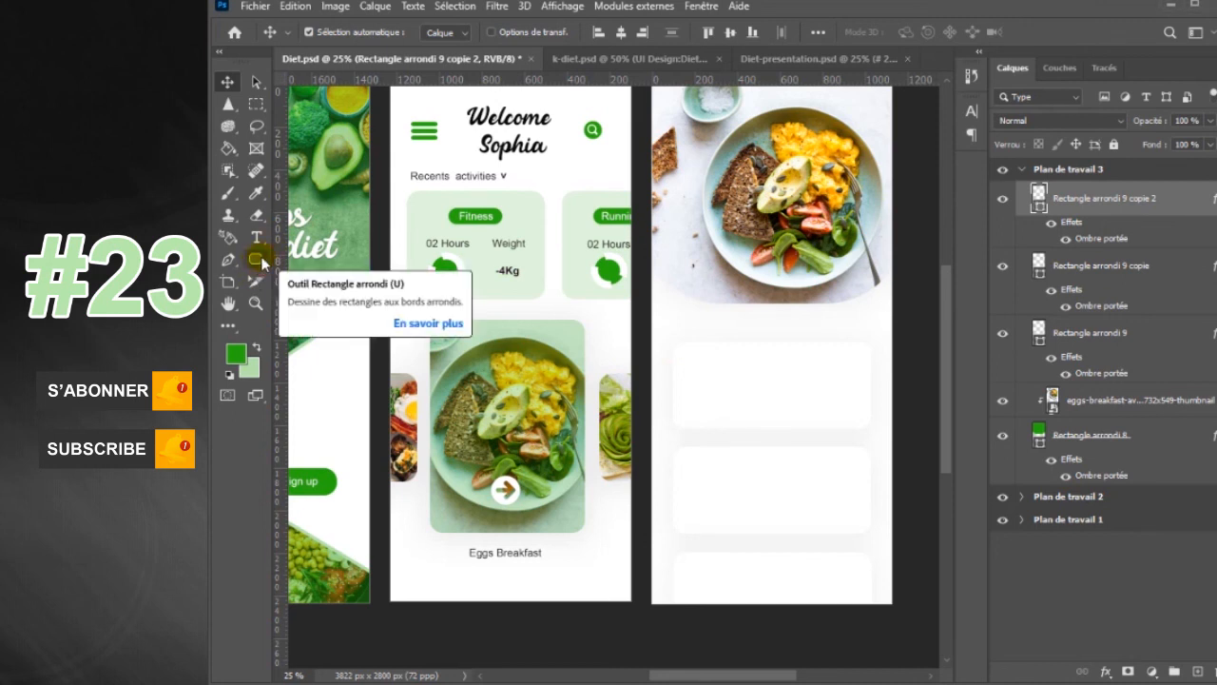
click(257, 259)
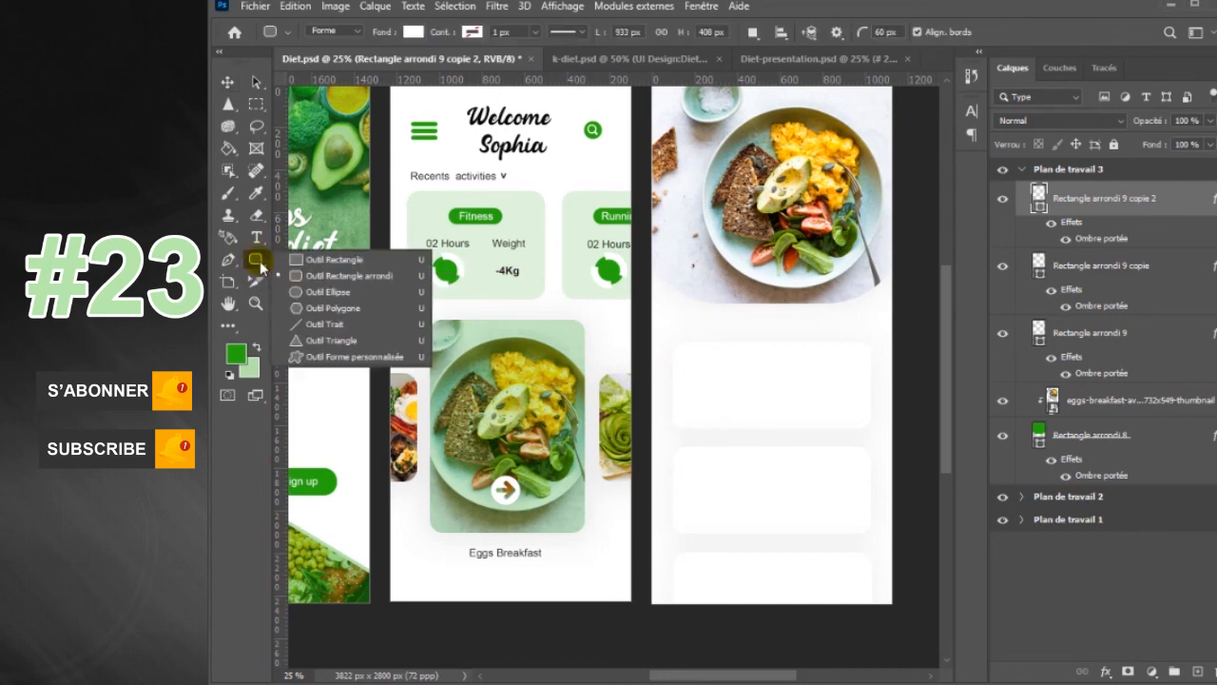
click(311, 291)
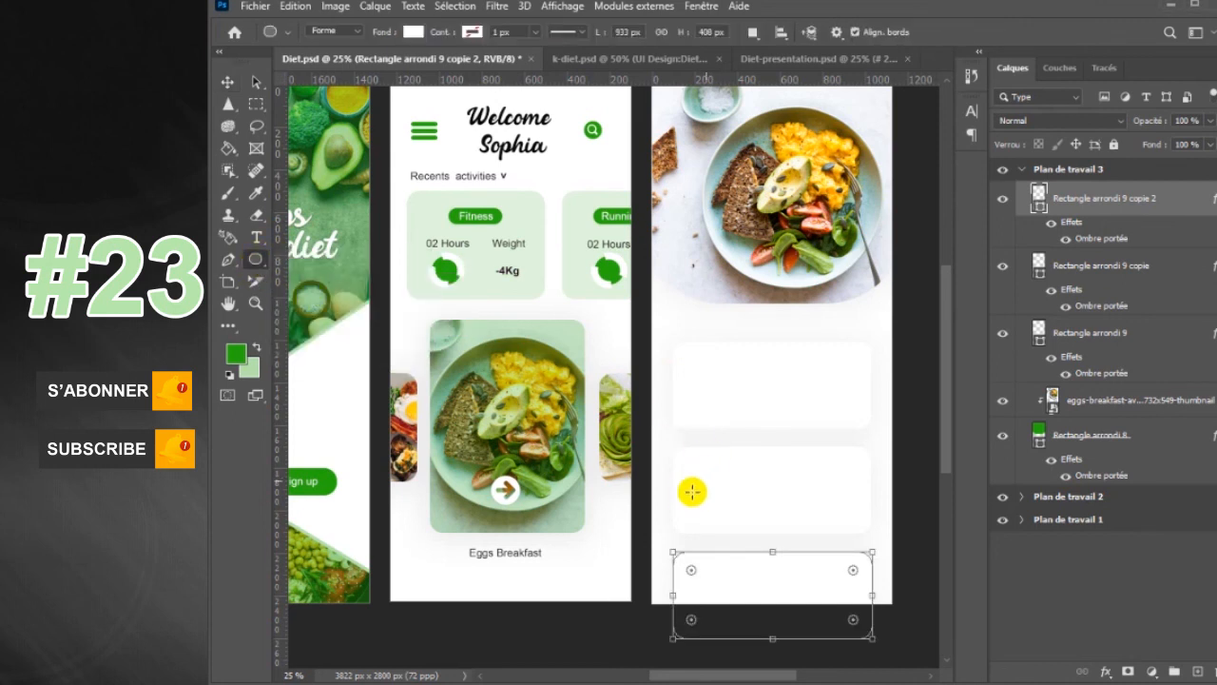
drag(698, 483, 730, 518)
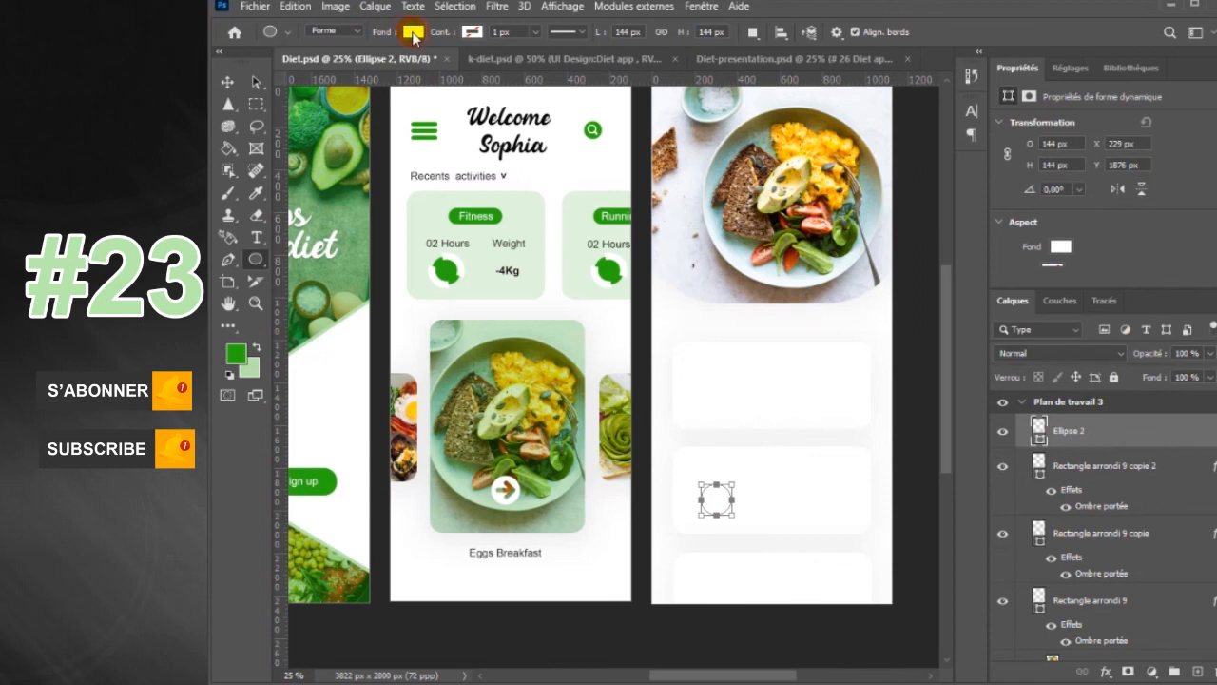
- Fill the new circle on the middle white card with the design's dark green
click(412, 32)
click(305, 121)
click(412, 33)
- Hide the shape properties and duplicate the green circle three times in a horizontal row across the middle card
click(226, 83)
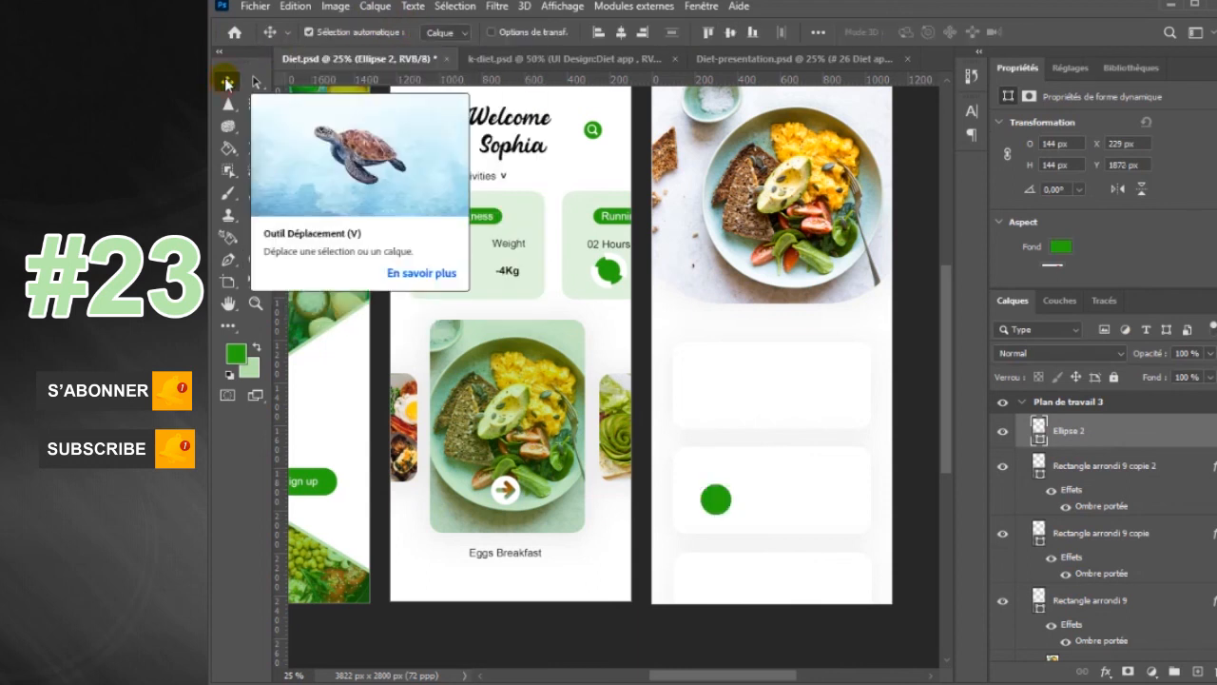
click(700, 7)
click(765, 466)
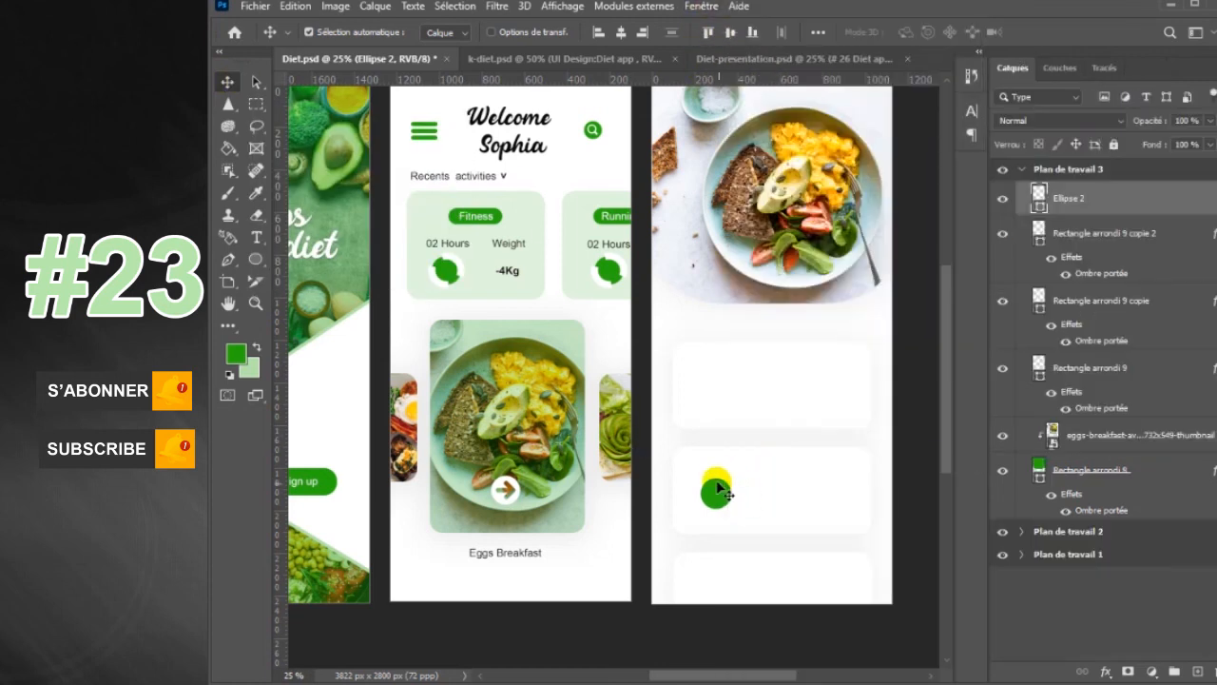
drag(748, 499, 777, 502)
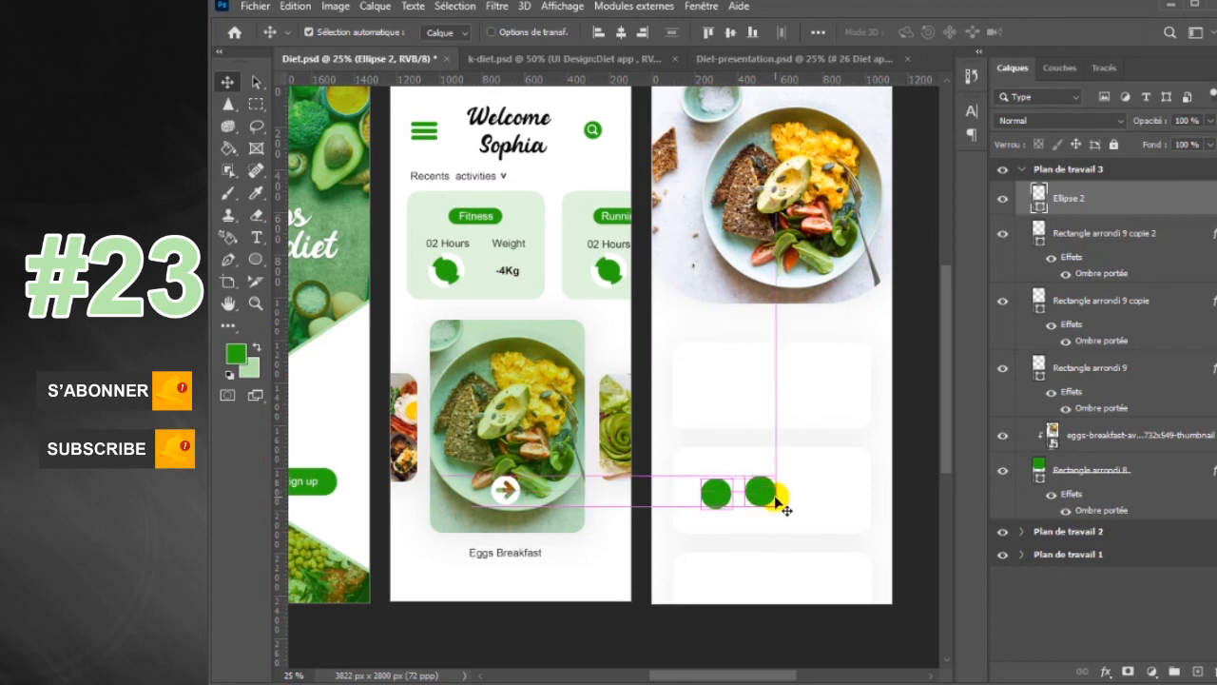
drag(775, 508, 884, 518)
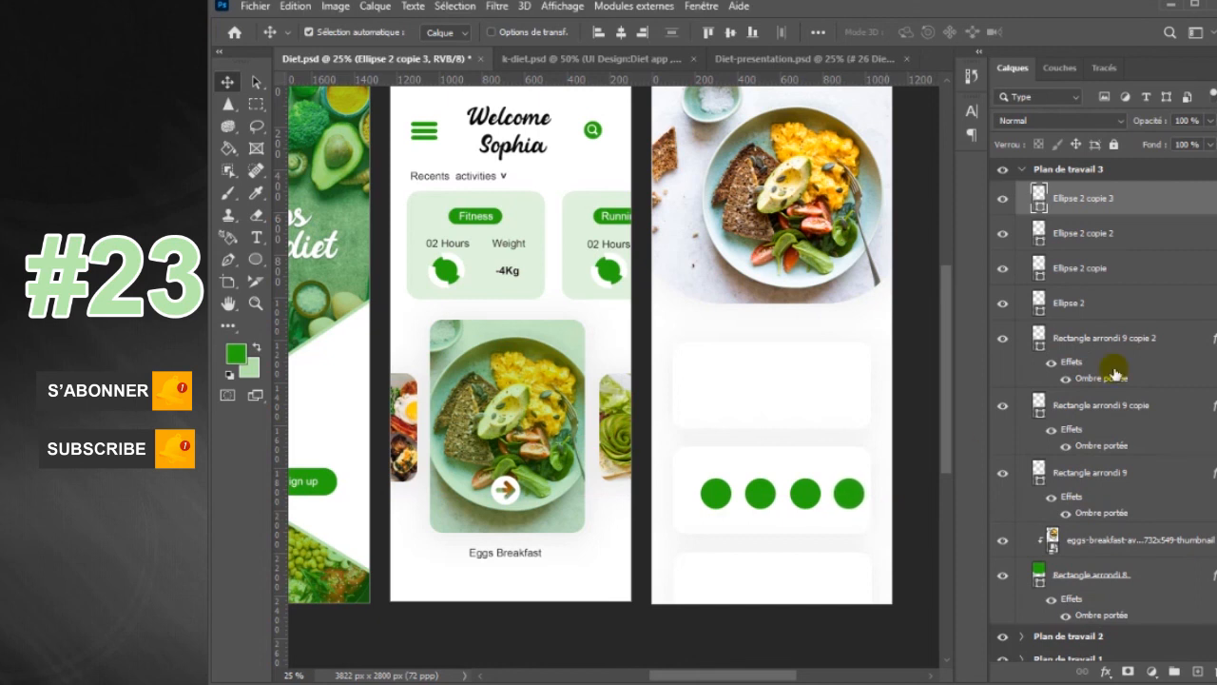
- Select all four green circles and nudge them left together to centre the row within the middle card
key(shift+Left)
key(shift+Left)
key(shift+Left)
key(shift+Left)
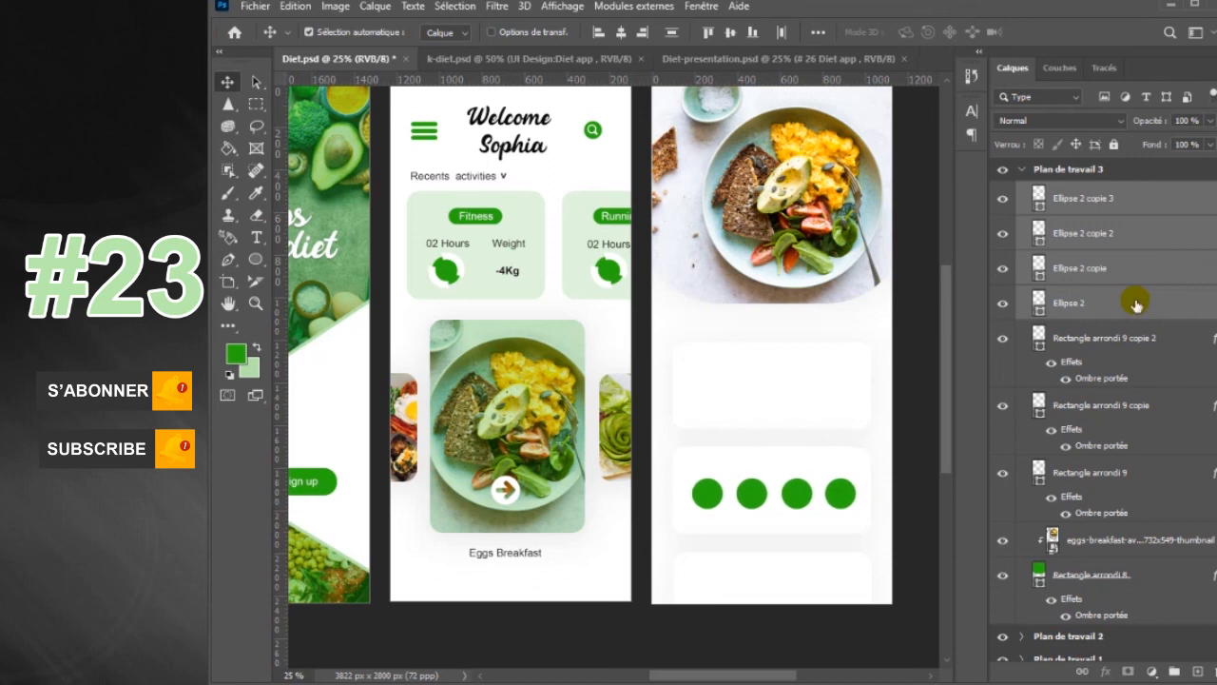
key(Right)
key(Left)
key(Left)
key(Left)
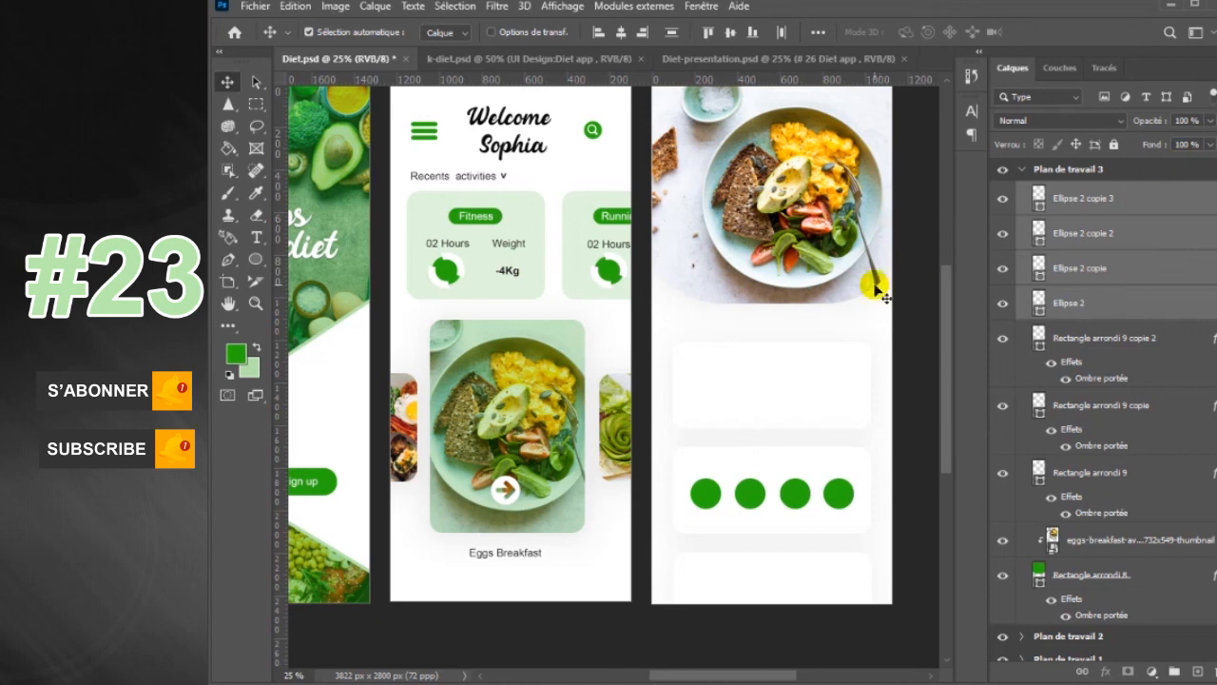
- Add the text "Ingredients" on the first white card, above all the circle layers
click(1146, 204)
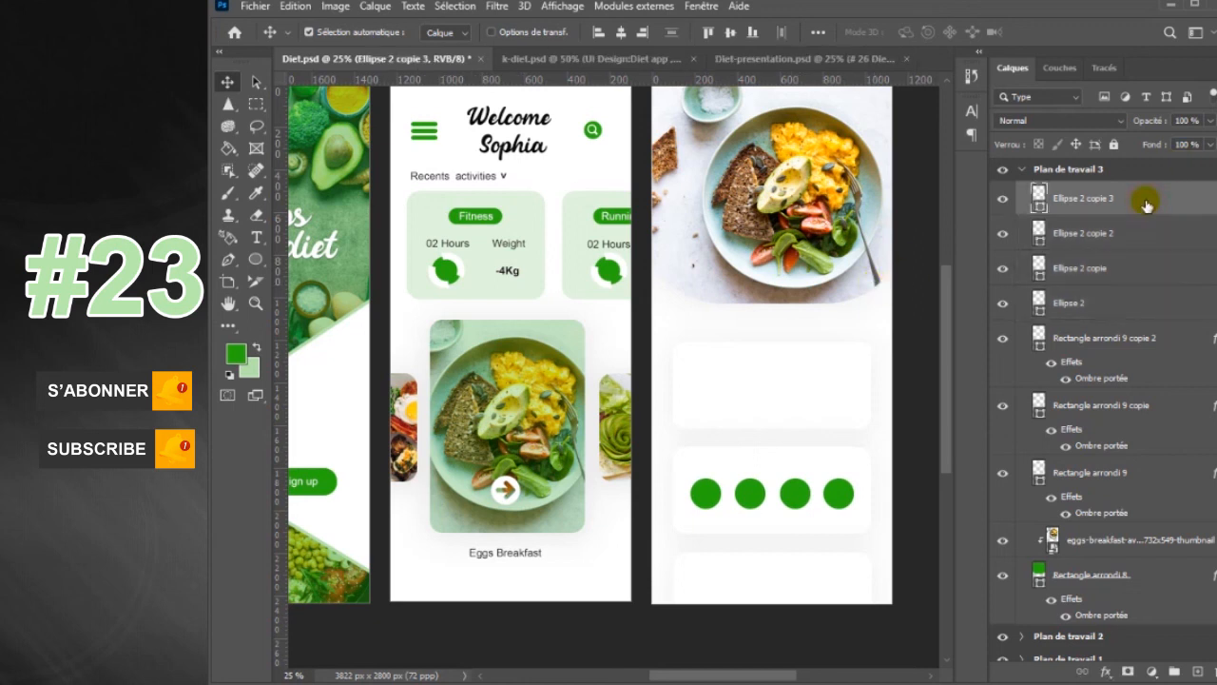
click(255, 237)
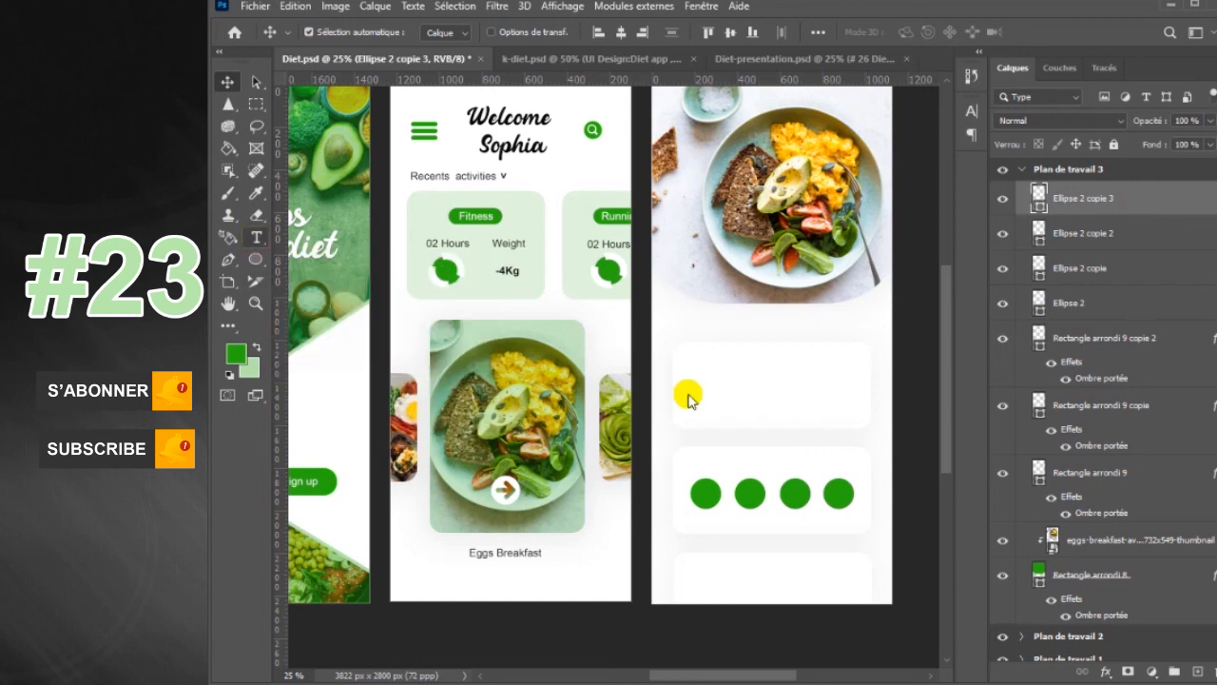
click(744, 393)
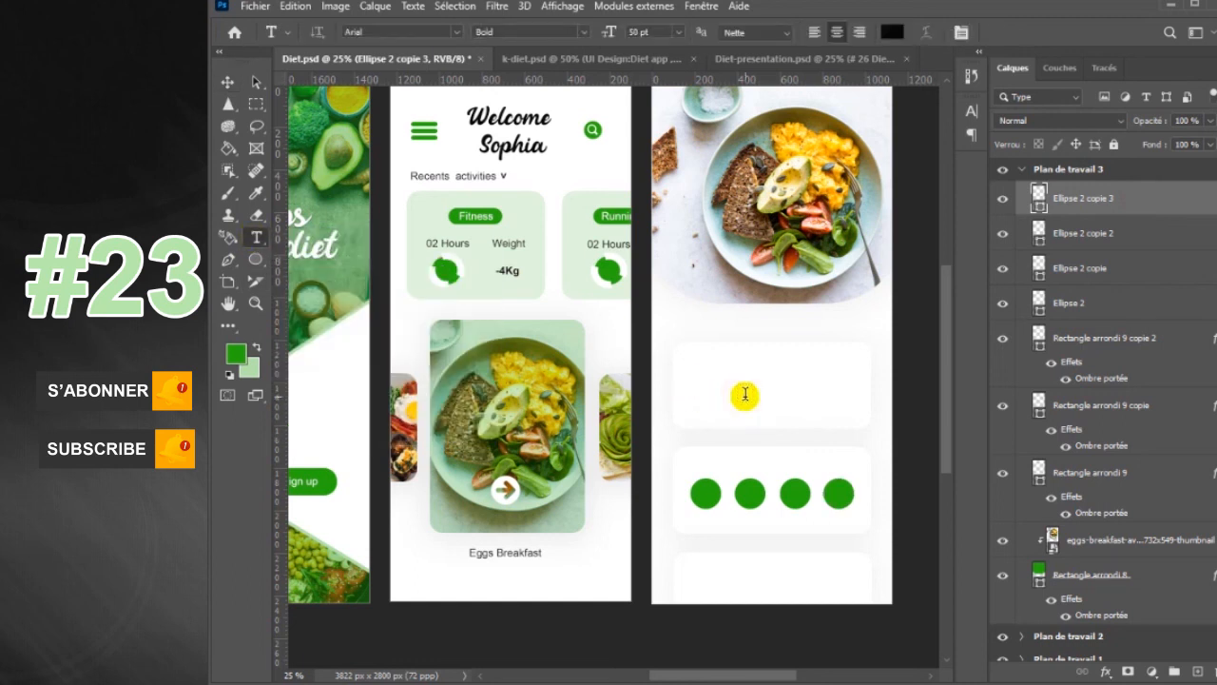
click(744, 394)
key(BackSpace)
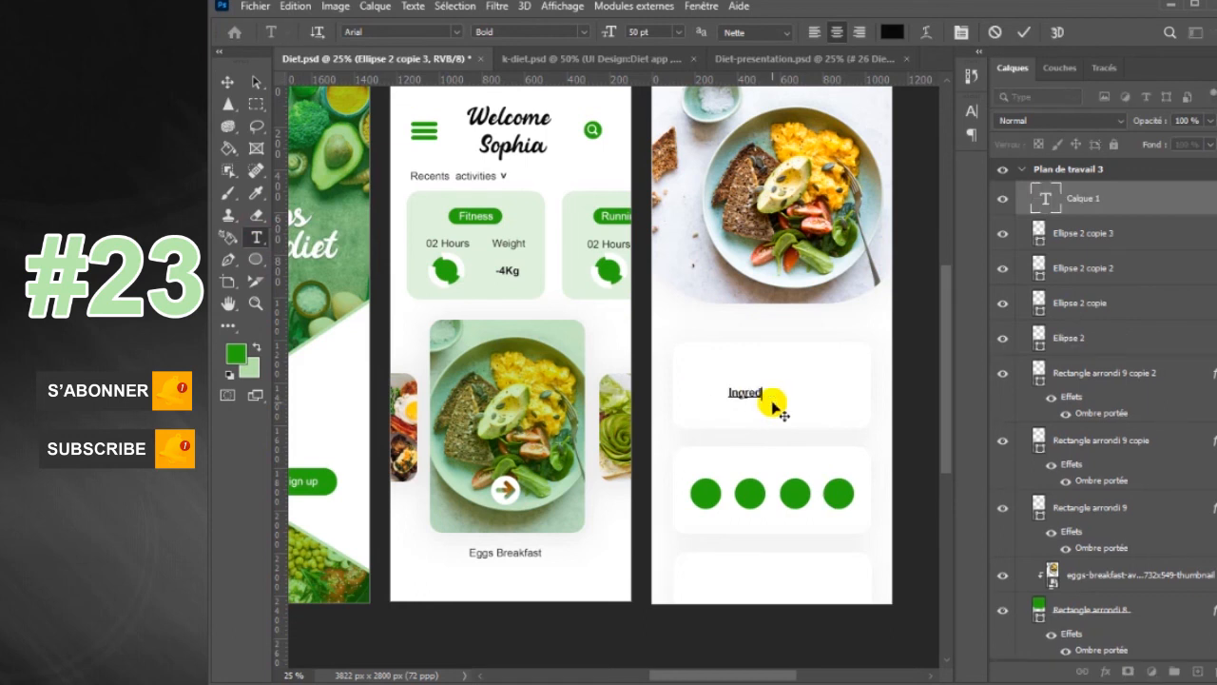
text(Ingredients)
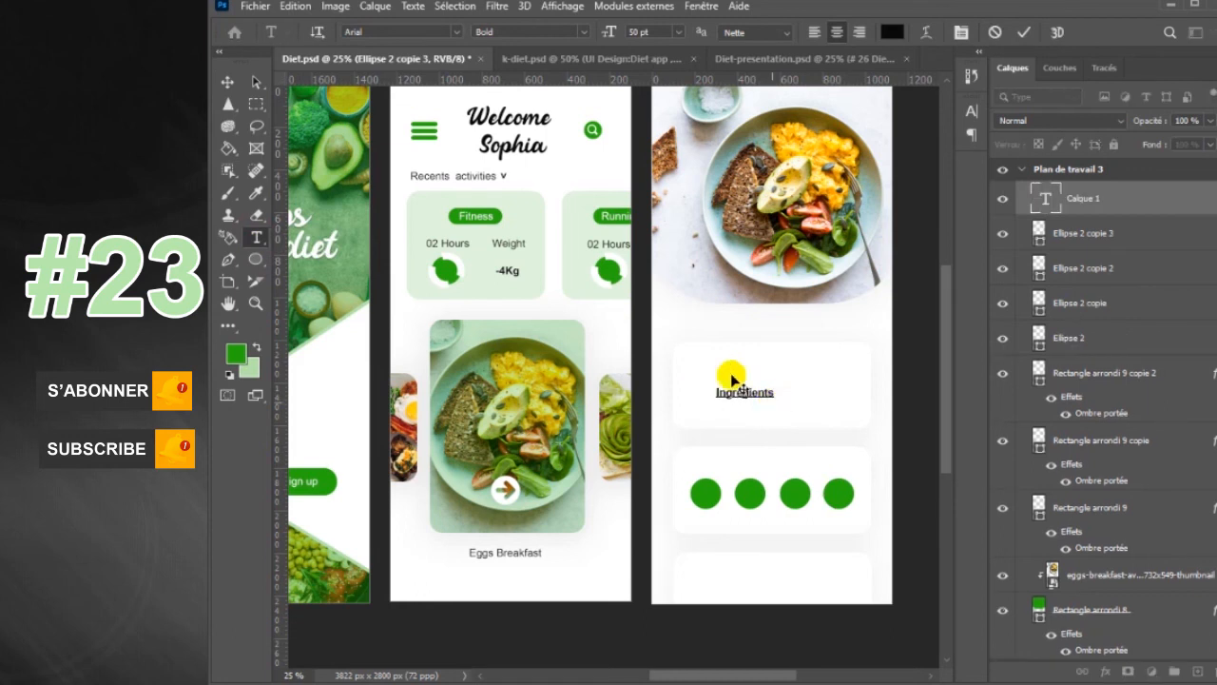
click(228, 87)
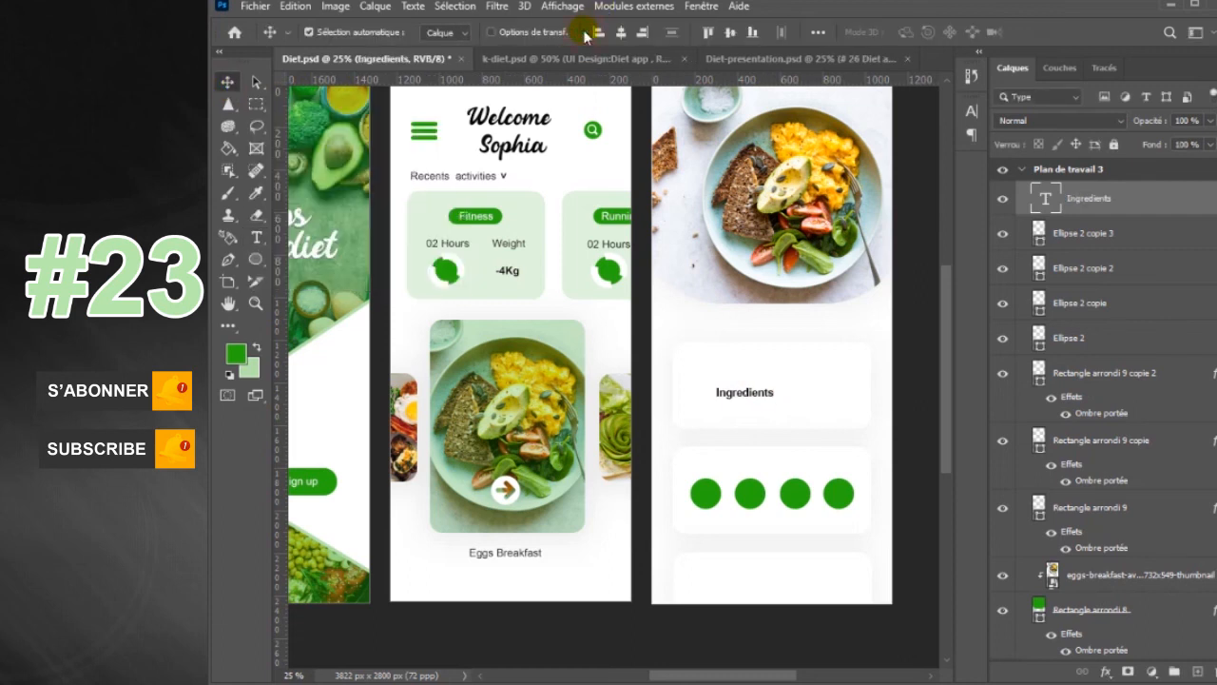
- Change the "Ingredients" text from bold to the Regular Arial style
click(257, 237)
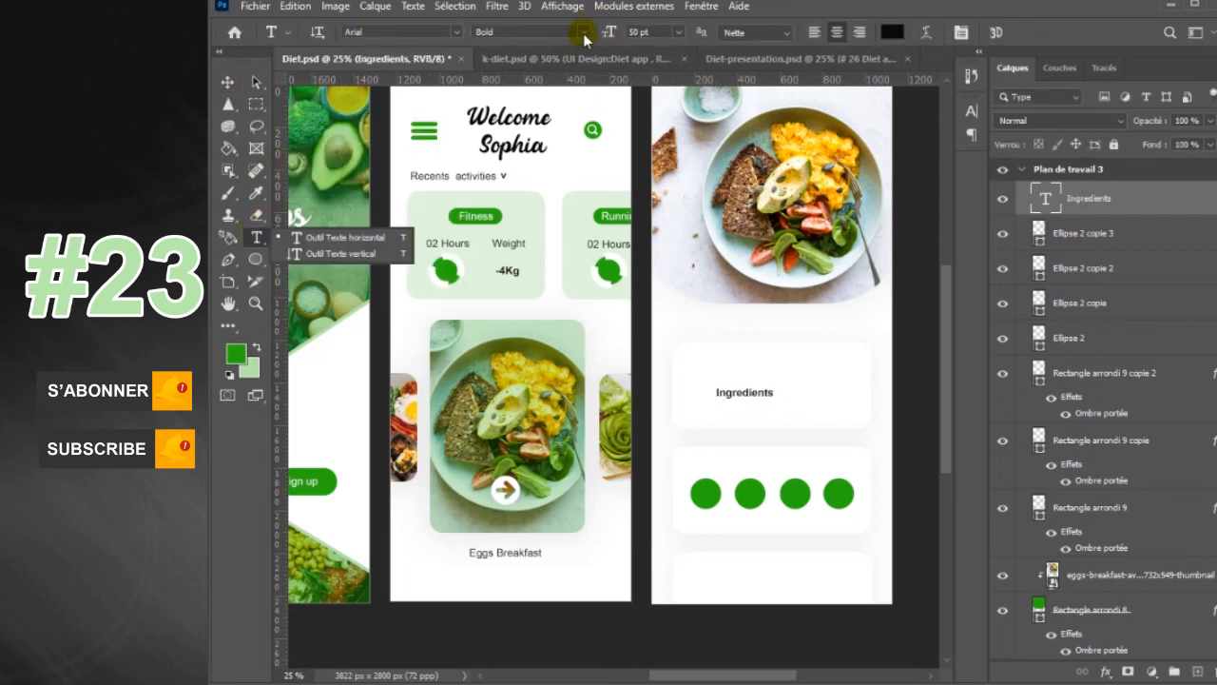
click(583, 32)
click(556, 62)
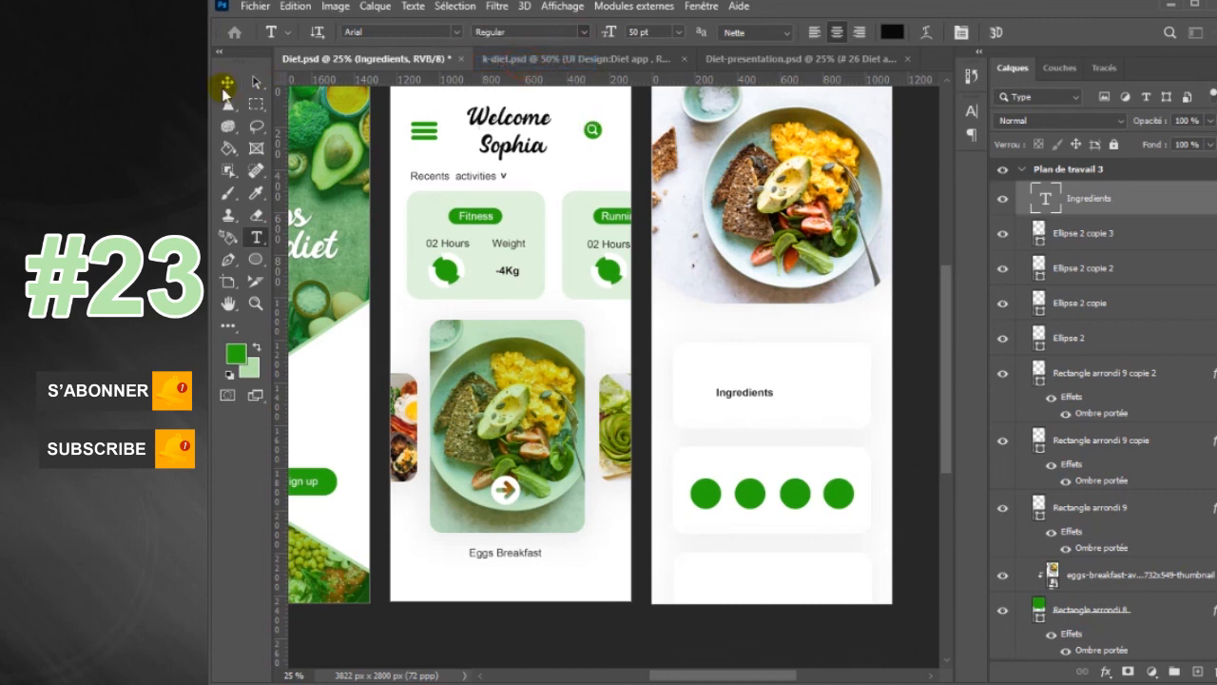
- Place the "Ingredients" label above the circles and duplicate it as a centred heading on the upper and lower cards
click(226, 84)
click(766, 396)
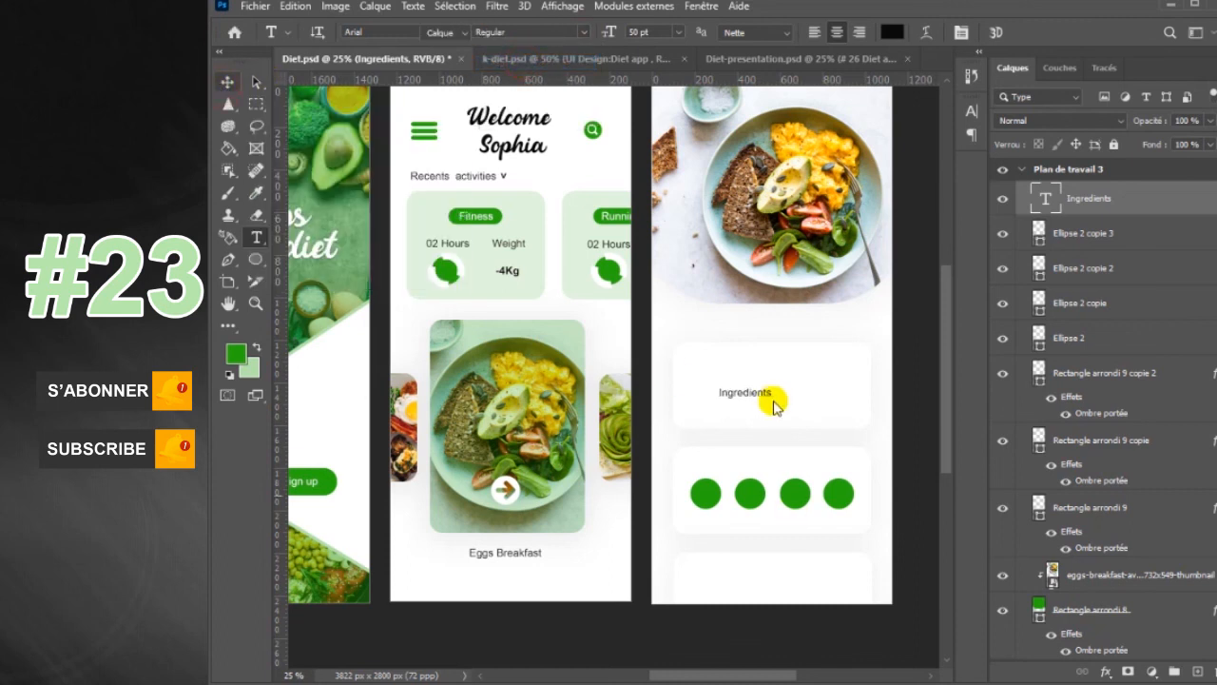
drag(769, 397, 774, 465)
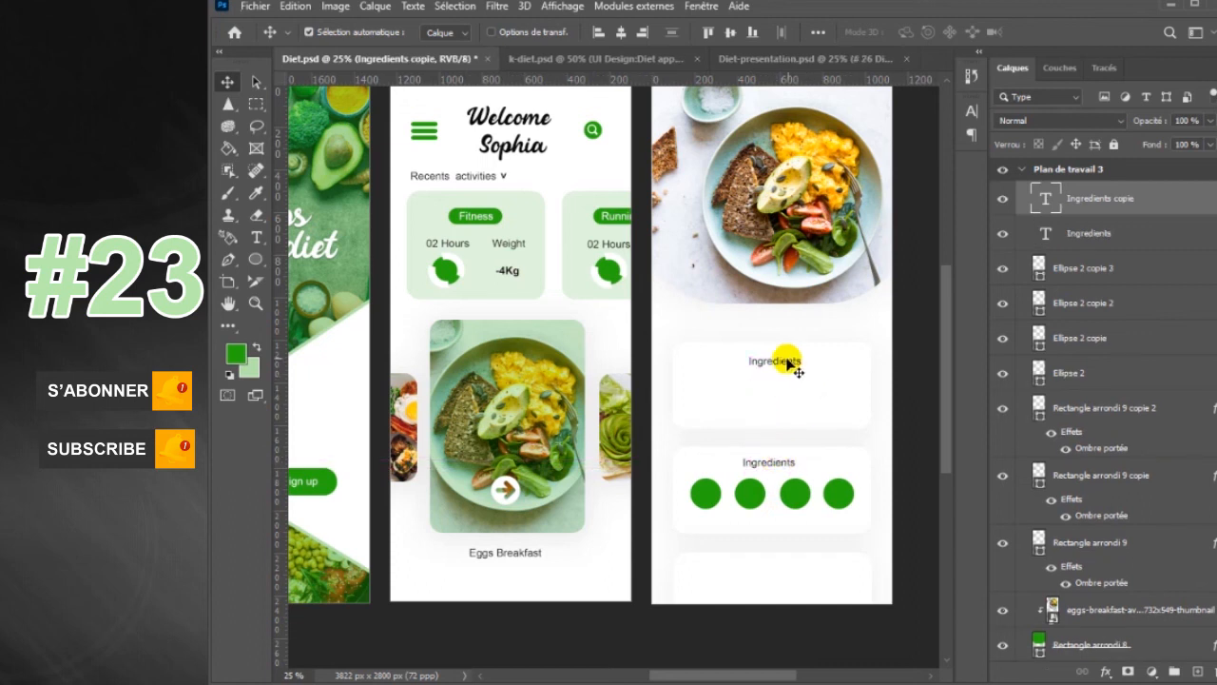
drag(781, 363, 777, 365)
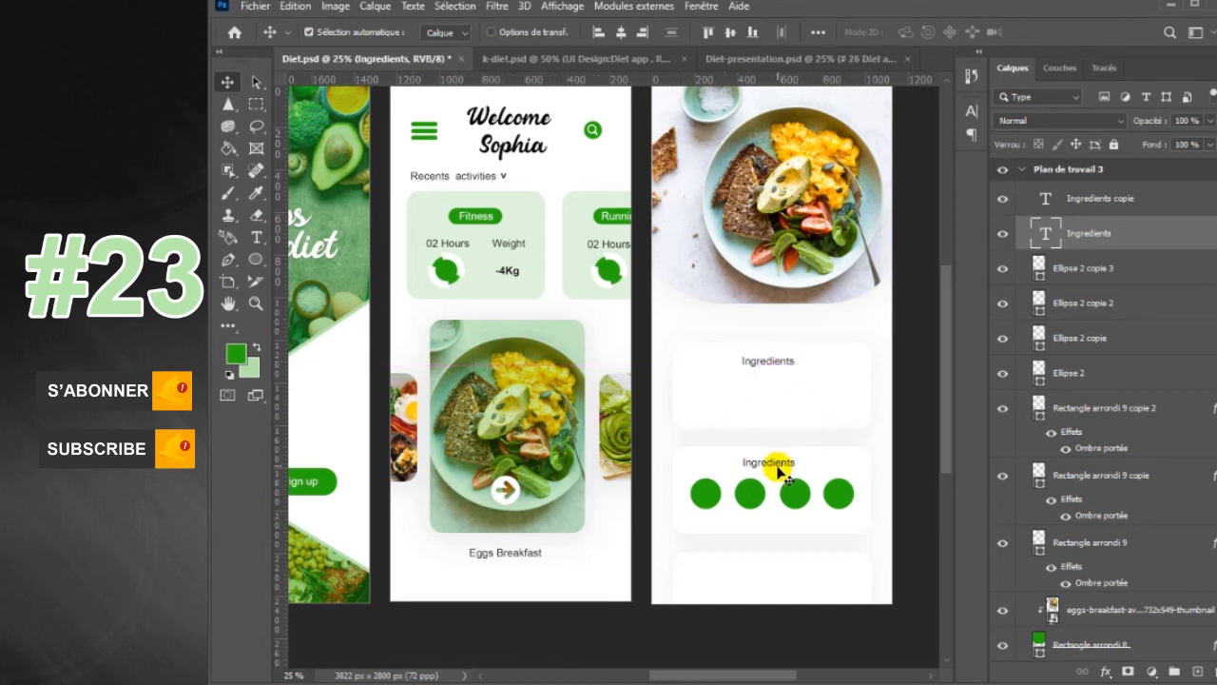
drag(778, 466, 780, 575)
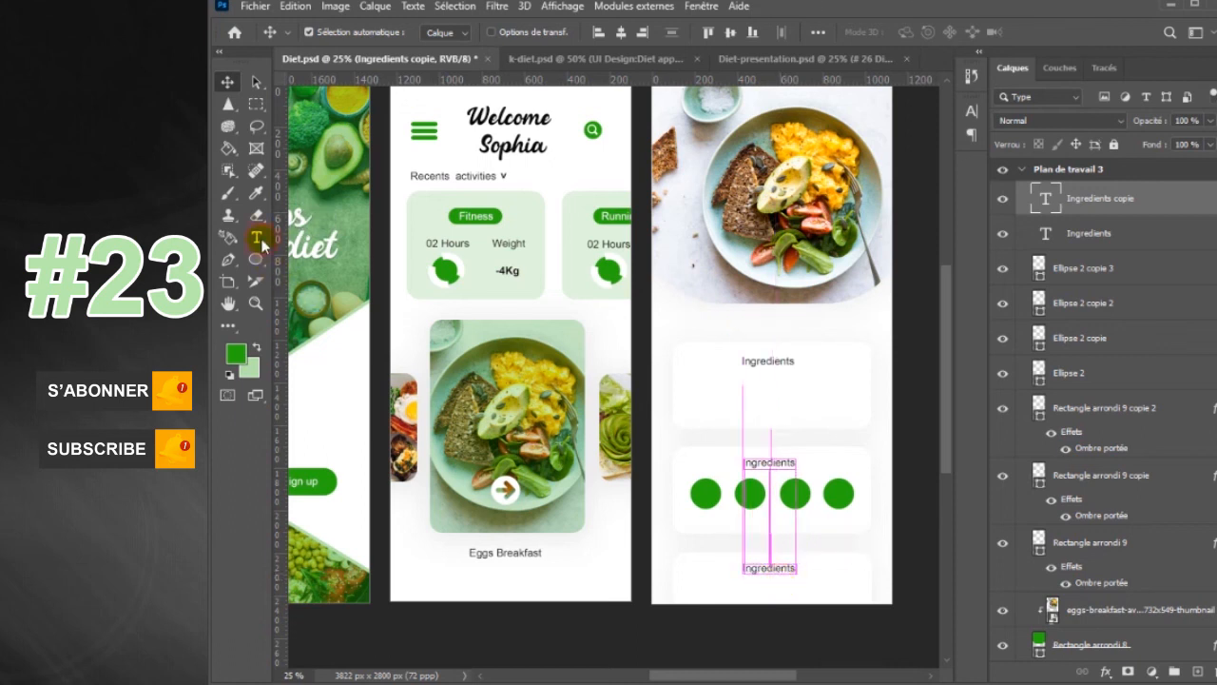
- Replace the lower card's heading with "Preparations" and nudge it slightly into place
click(259, 239)
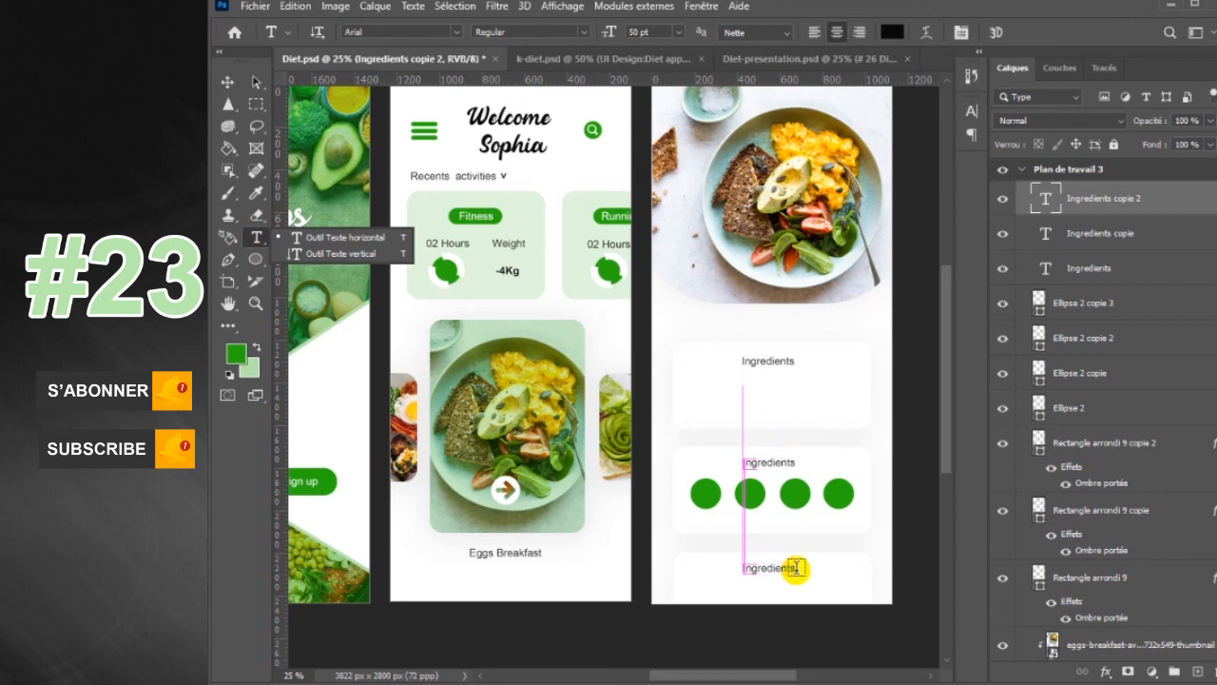
drag(793, 568, 734, 566)
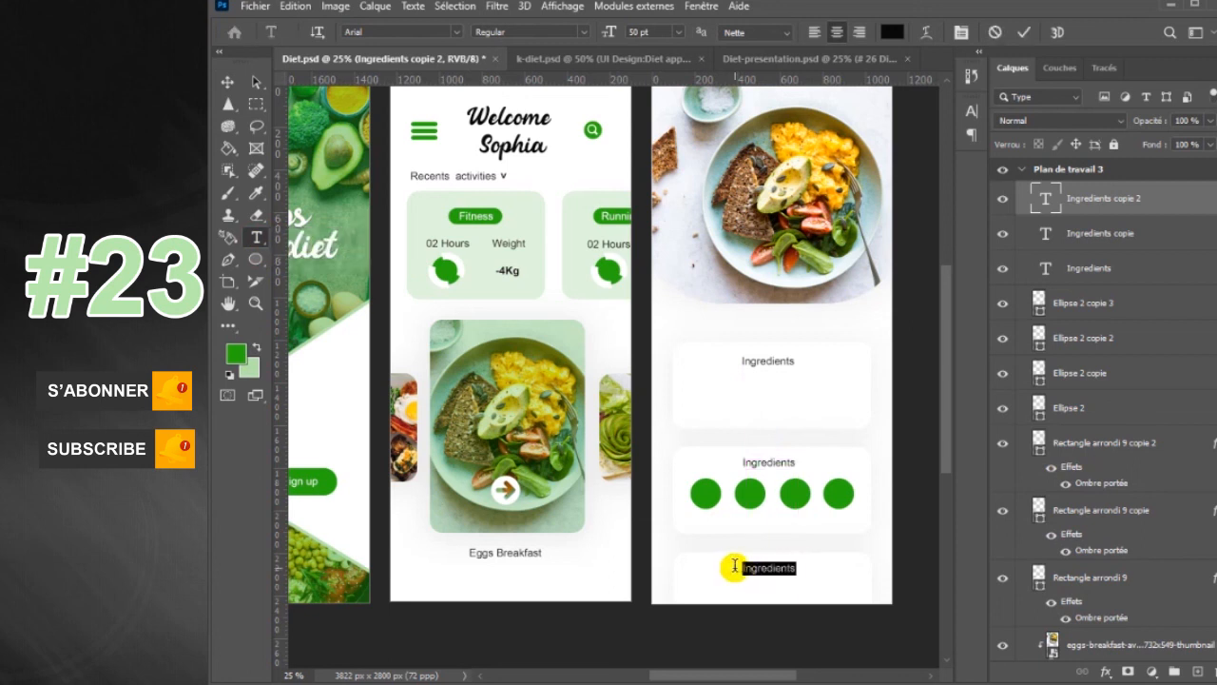
text(Preparatinos)
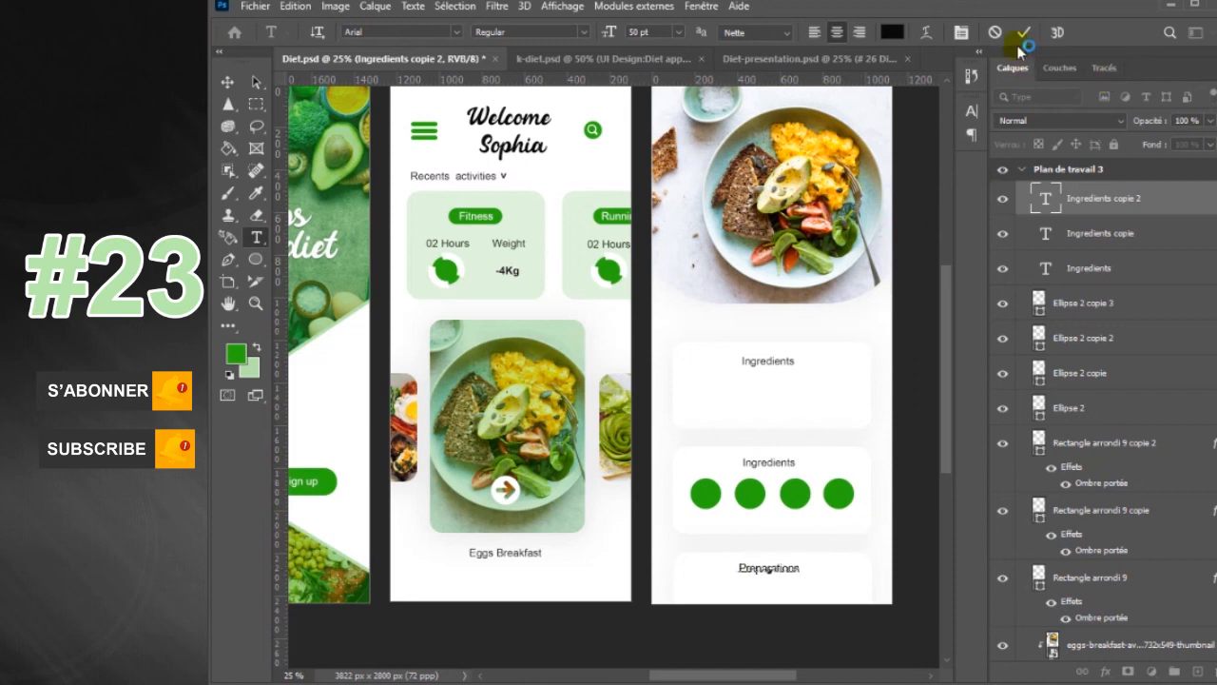
click(1023, 32)
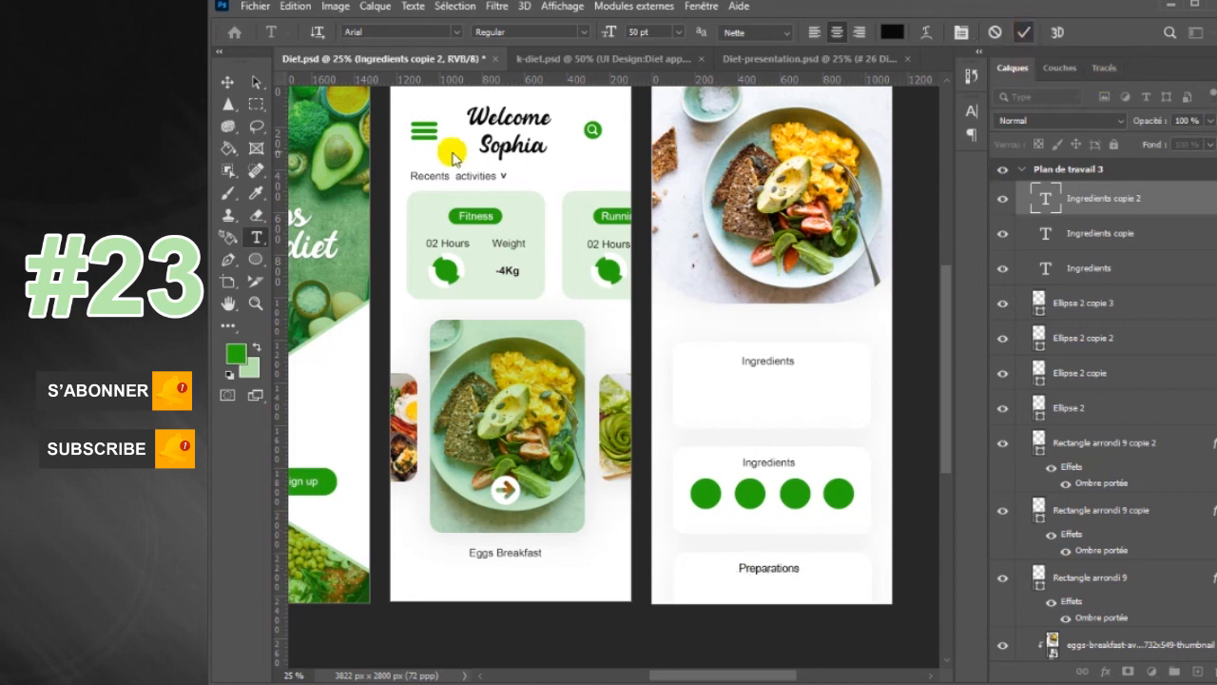
click(229, 82)
drag(783, 572, 787, 577)
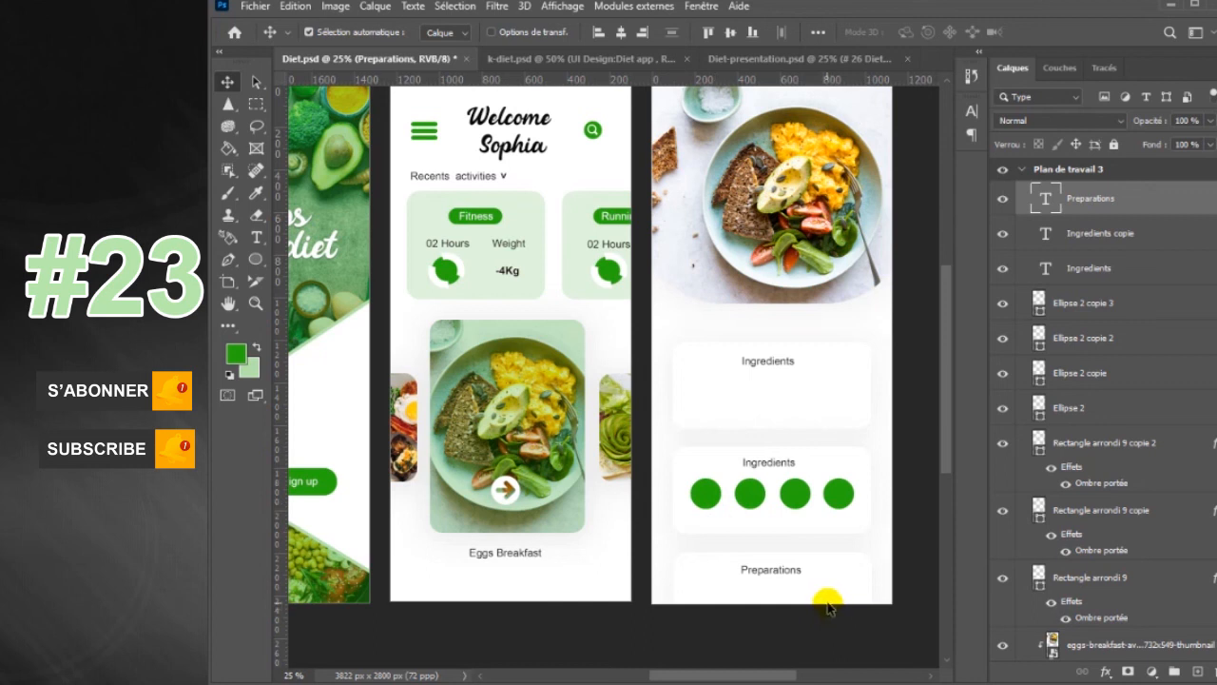
- Collapse the Plan de travail 3 layers and review all three artboards side by side
key(shift+v)
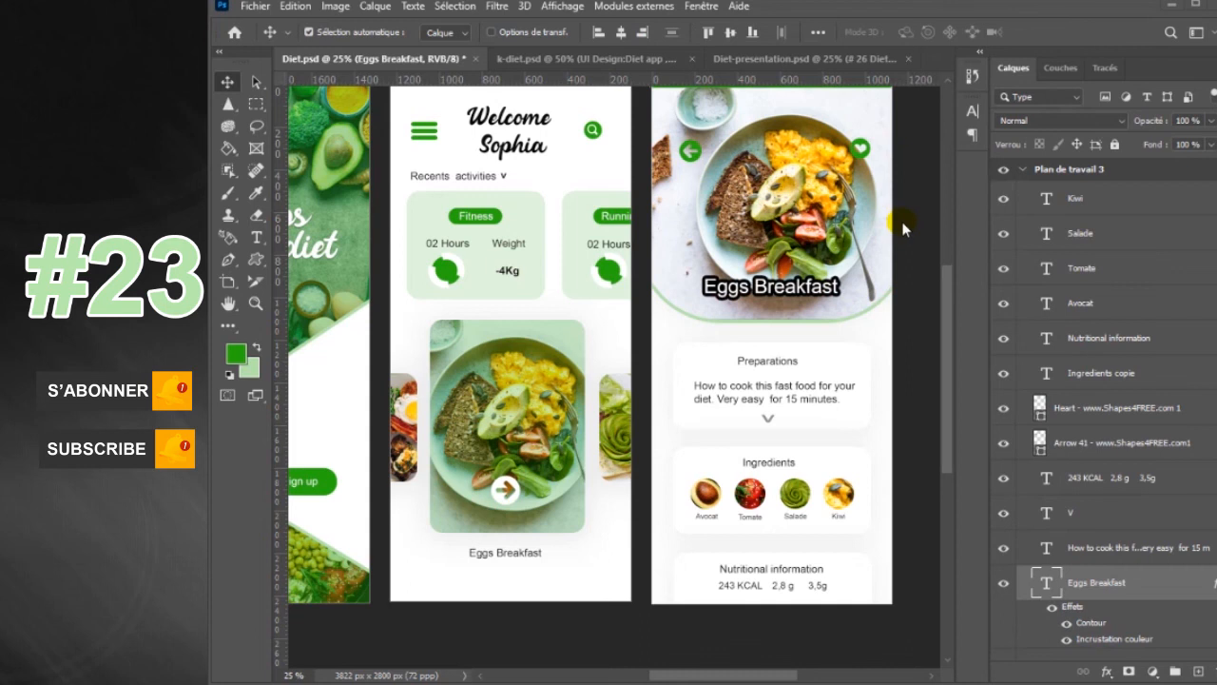
click(1024, 171)
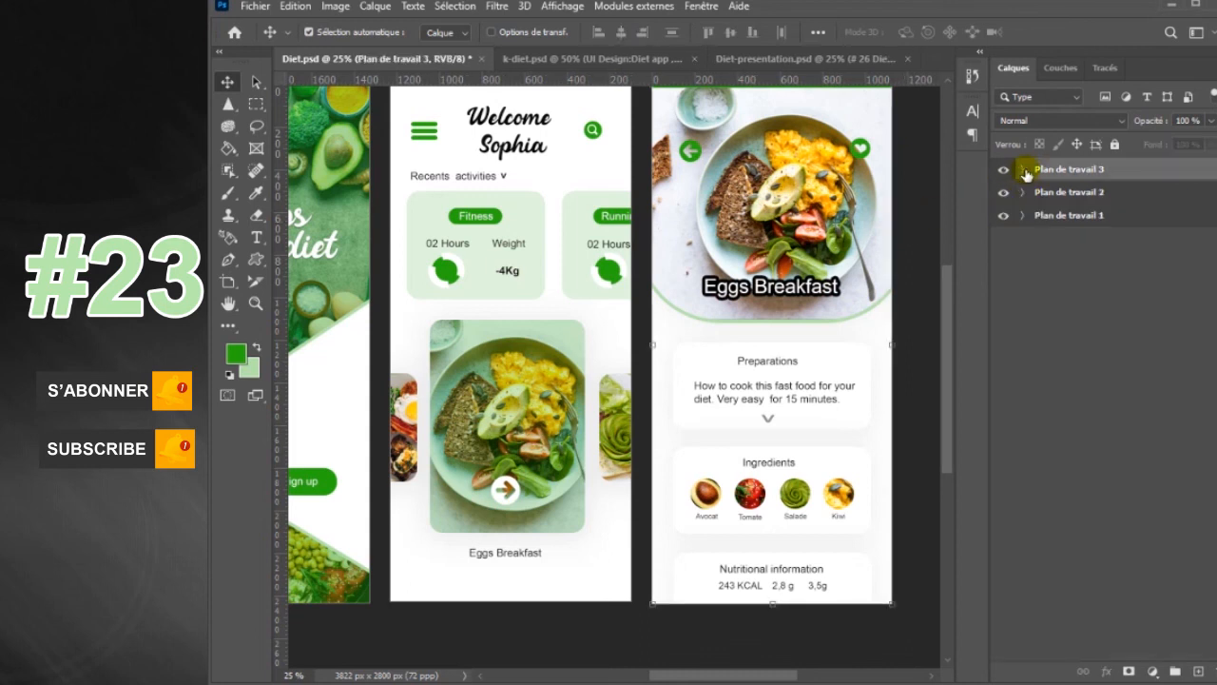
scroll(873, 369, down, 2)
key(h)
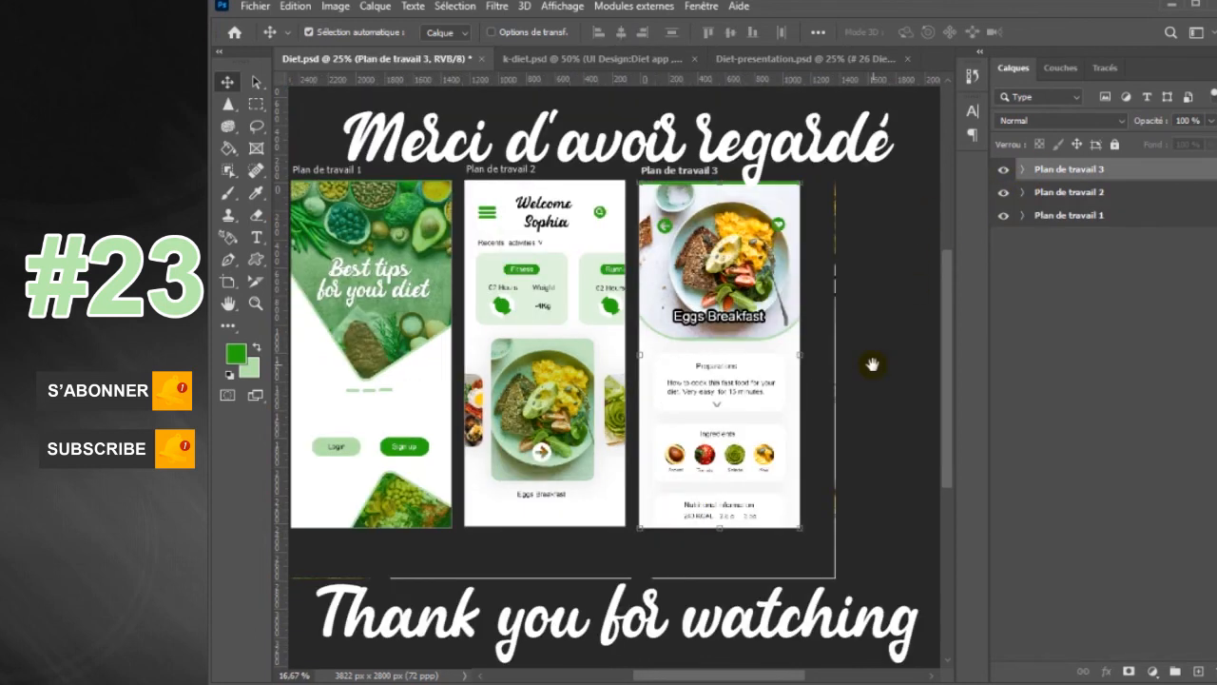
drag(715, 393, 738, 397)
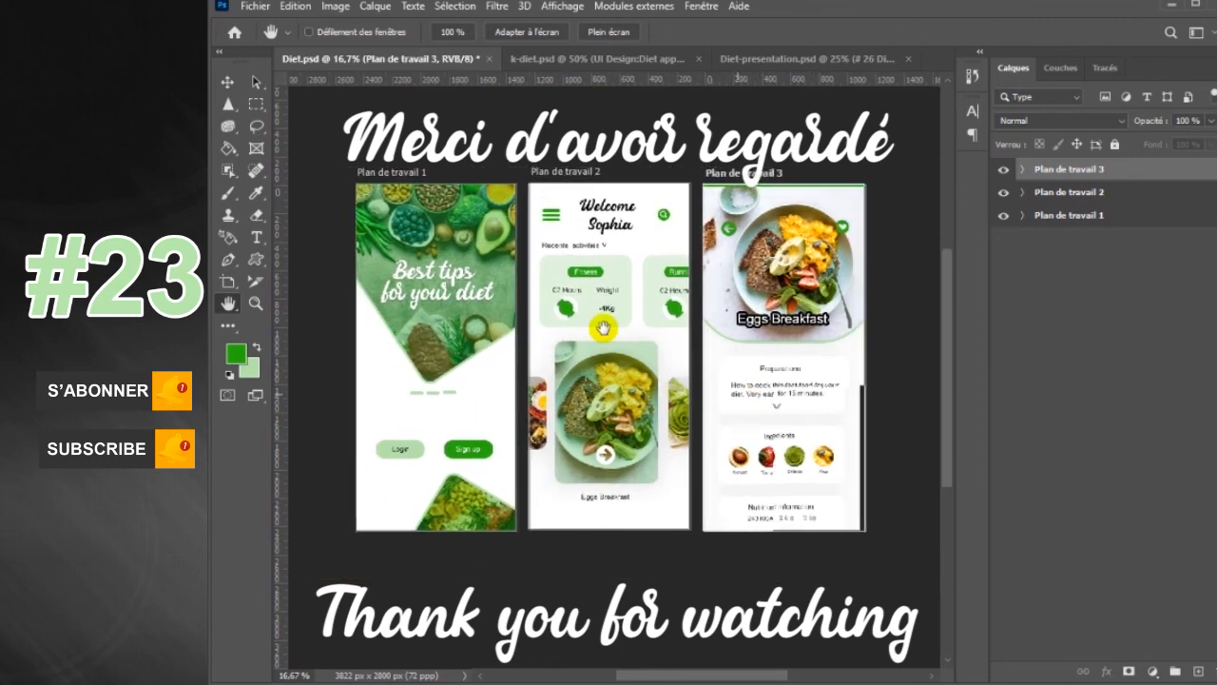